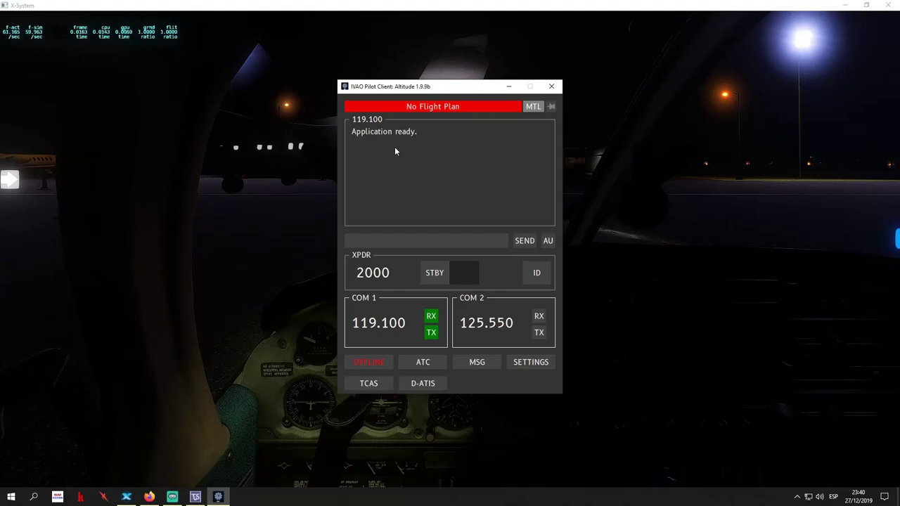
Open fpl.ivao.aero from the pilot client's red No Flight Plan notice
{"action": "left_click", "coordinate": [448, 111]}
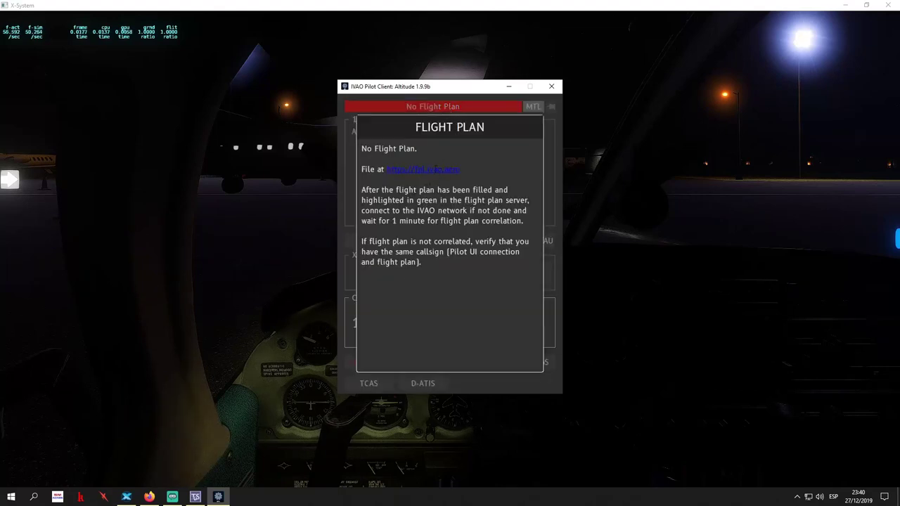
{"action": "left_click", "coordinate": [435, 169]}
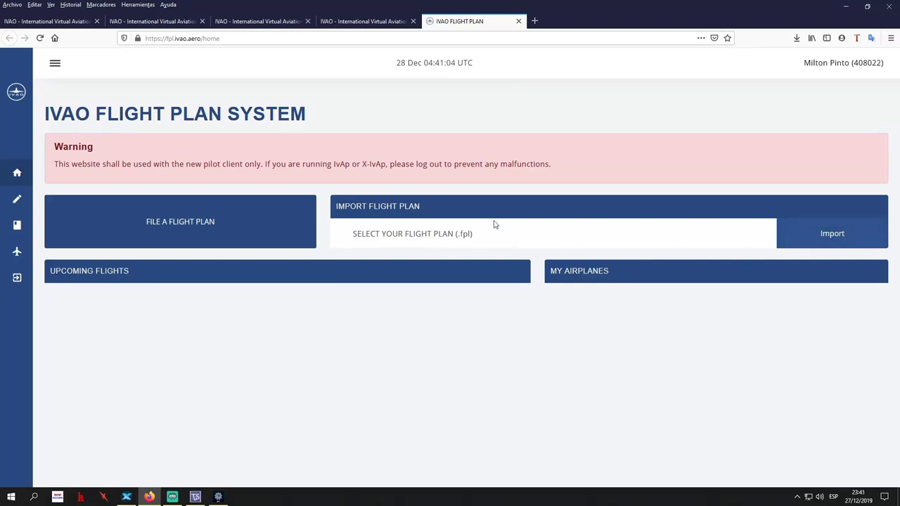
Go to simbrief.com in a new tab and sign in with the saved login
{"action": "left_click", "coordinate": [533, 23]}
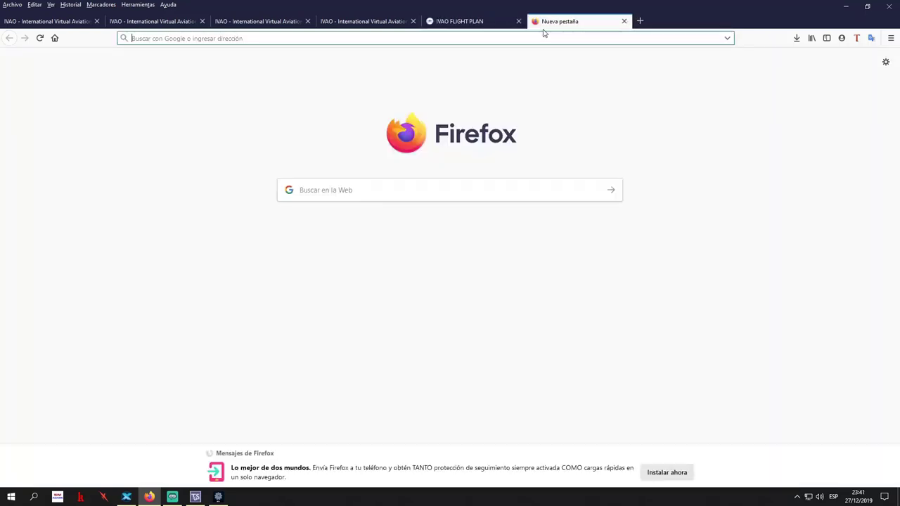
{"action": "type", "text": "simbrief.com/"}
{"action": "key", "text": "Return"}
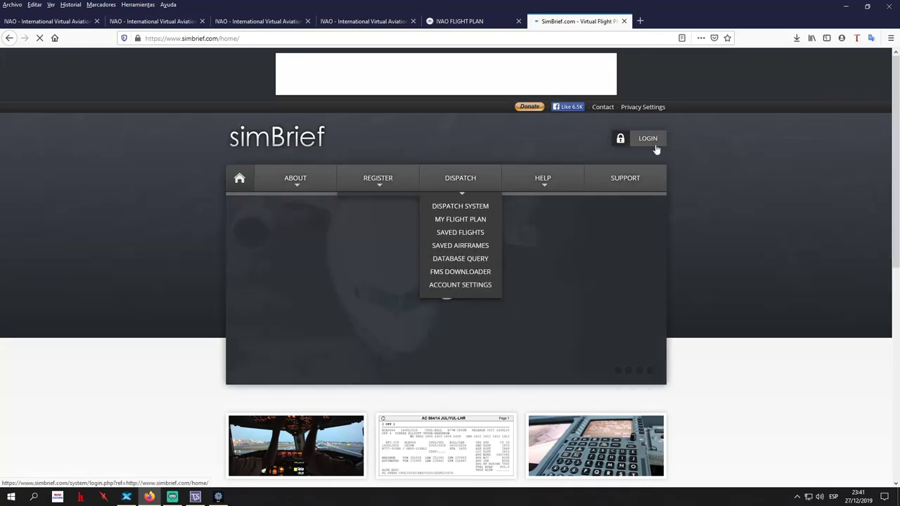
{"action": "left_click", "coordinate": [649, 139]}
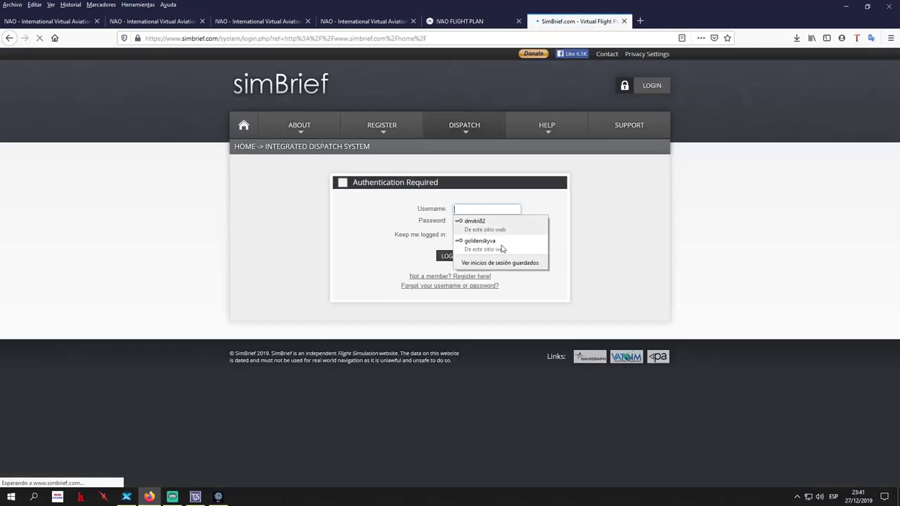
{"action": "left_click", "coordinate": [479, 243]}
{"action": "left_click", "coordinate": [448, 255]}
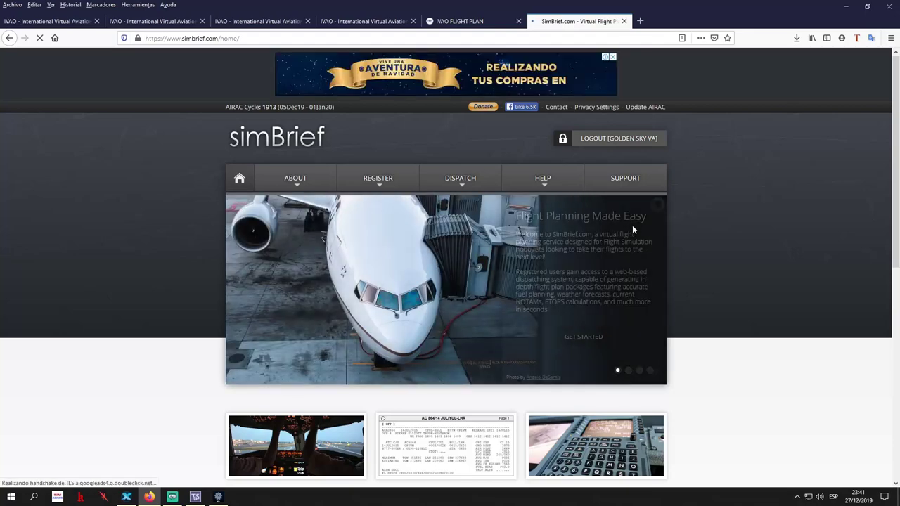
Open DISPATCH > SAVED FLIGHTS to list the saved flights
{"action": "scroll", "coordinate": [764, 242], "scroll_direction": "down", "scroll_amount": 4}
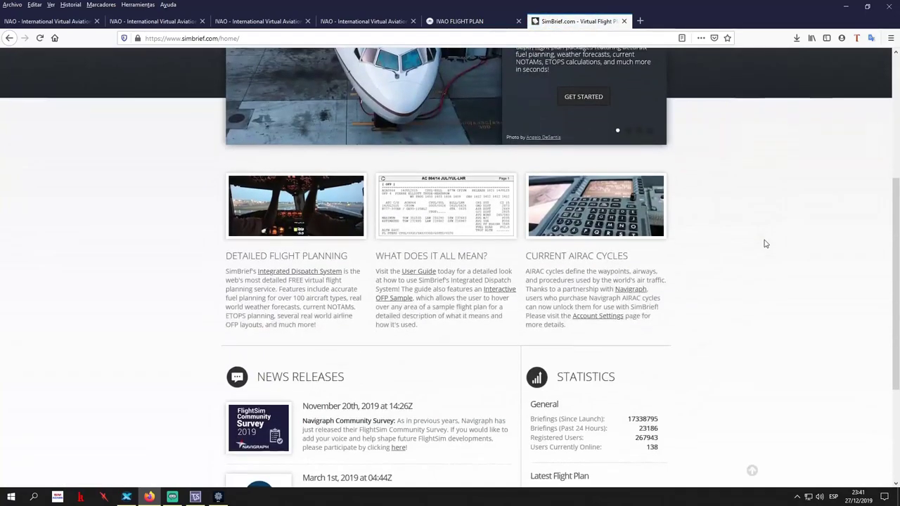
{"action": "scroll", "coordinate": [766, 245], "scroll_direction": "up", "scroll_amount": 2}
{"action": "scroll", "coordinate": [766, 244], "scroll_direction": "up", "scroll_amount": 3}
{"action": "mouse_move", "coordinate": [460, 182]}
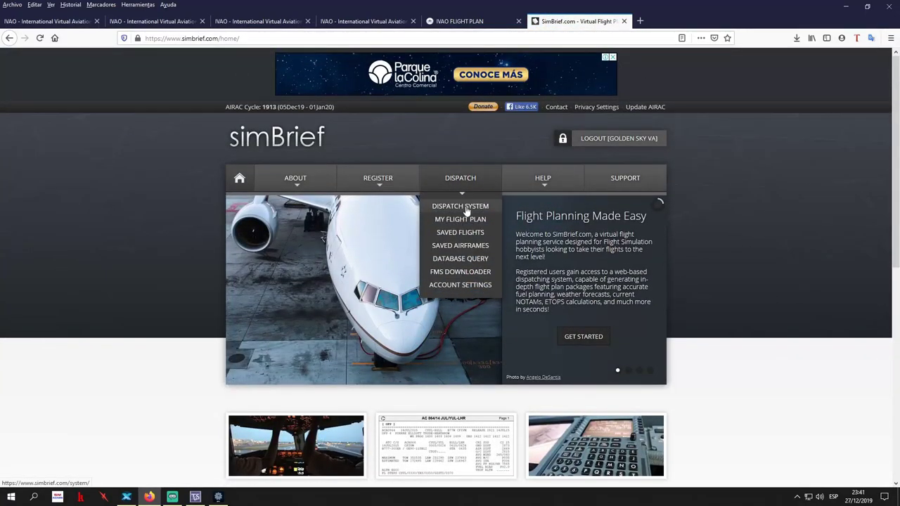
{"action": "left_click", "coordinate": [461, 232]}
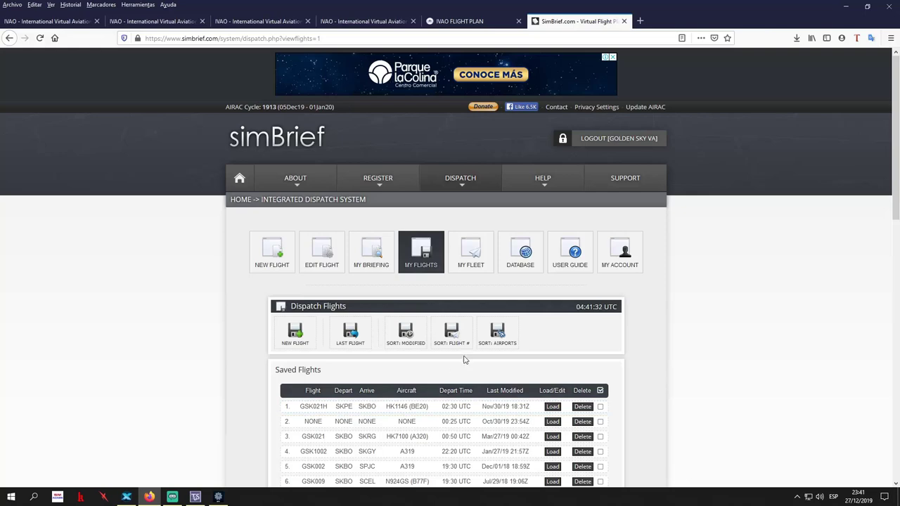
{"action": "scroll", "coordinate": [680, 373], "scroll_direction": "down", "scroll_amount": 3}
{"action": "scroll", "coordinate": [570, 247], "scroll_direction": "up", "scroll_amount": 2}
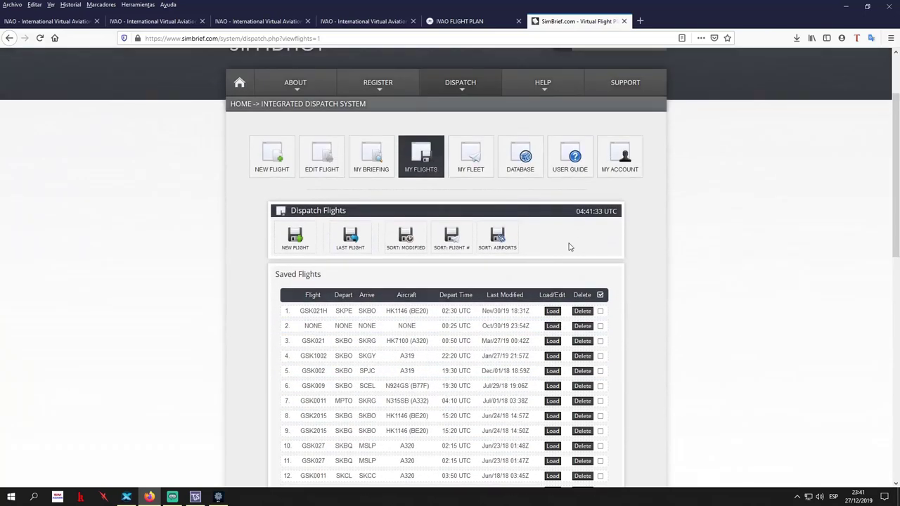
Load the saved SKPE–SKBO flight, then generate its OFP and confirm replacing the earlier plan
{"action": "left_click", "coordinate": [553, 312]}
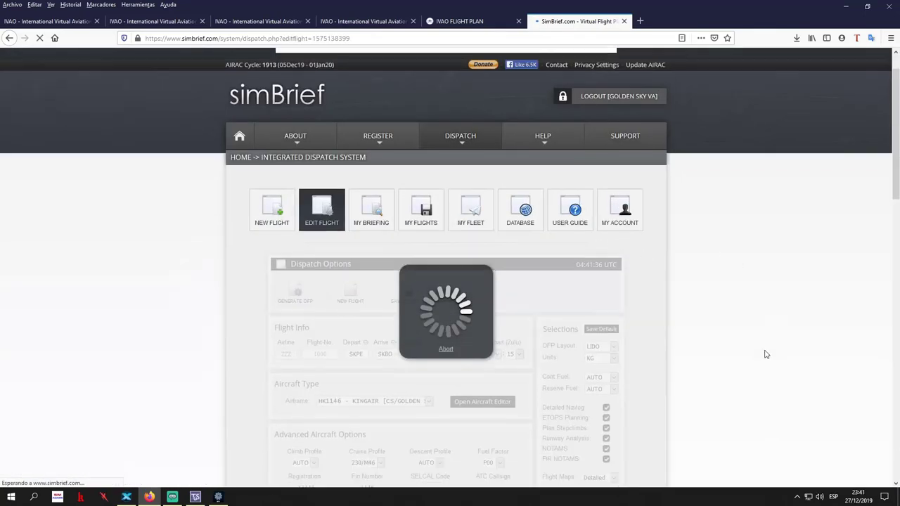
{"action": "scroll", "coordinate": [767, 354], "scroll_direction": "down", "scroll_amount": 2}
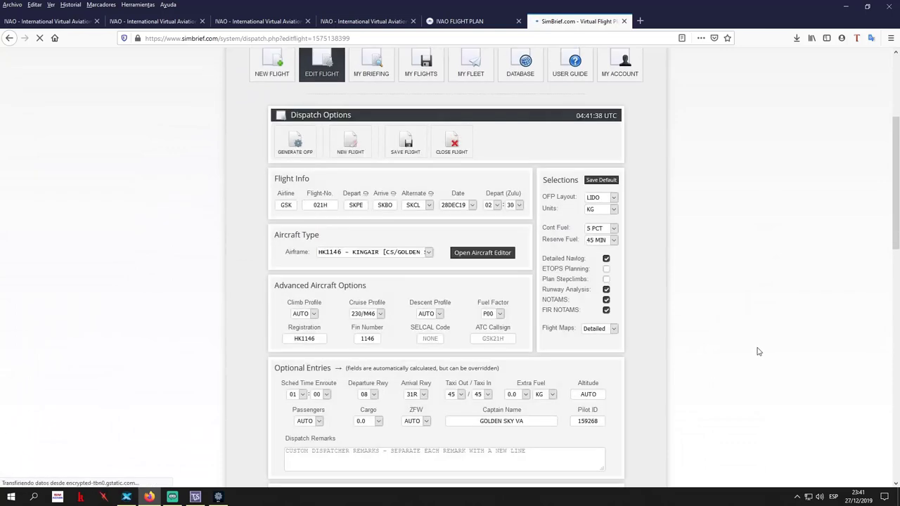
{"action": "scroll", "coordinate": [750, 354], "scroll_direction": "down", "scroll_amount": 3}
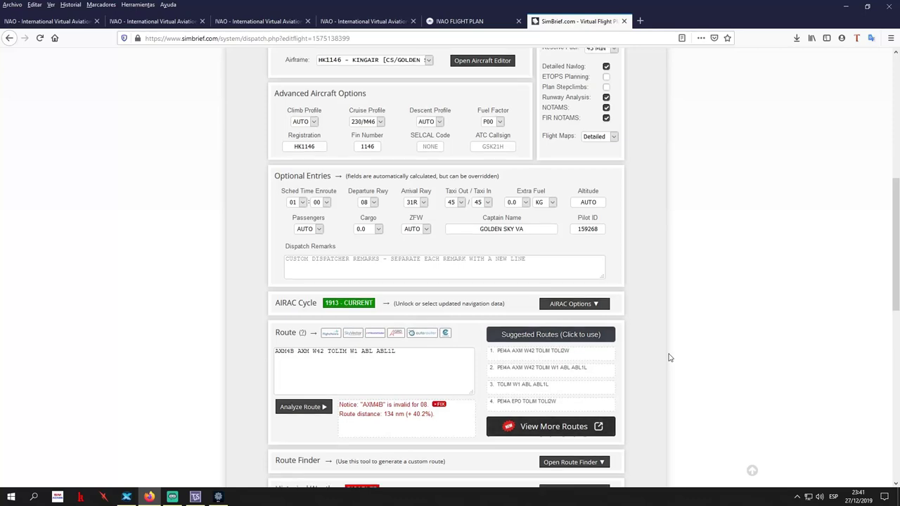
{"action": "scroll", "coordinate": [670, 358], "scroll_direction": "down", "scroll_amount": 5}
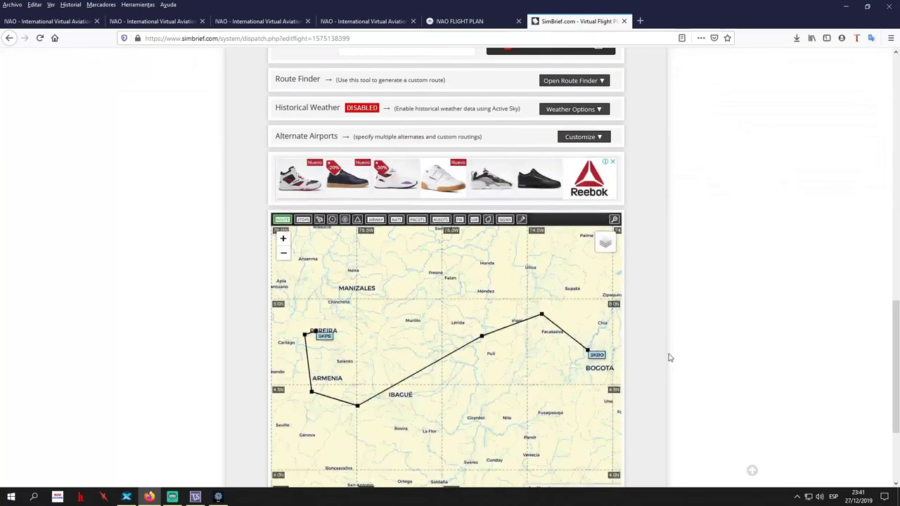
{"action": "scroll", "coordinate": [671, 358], "scroll_direction": "down", "scroll_amount": 2}
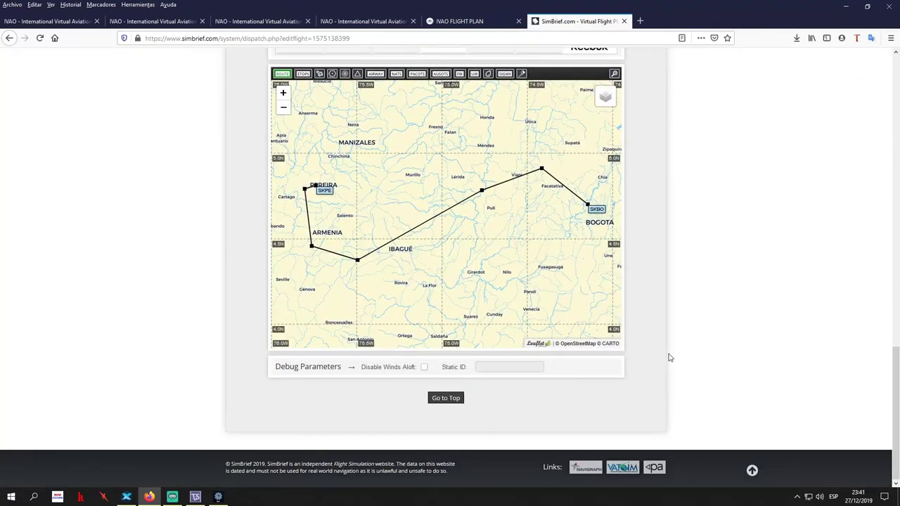
{"action": "scroll", "coordinate": [670, 358], "scroll_direction": "up", "scroll_amount": 8}
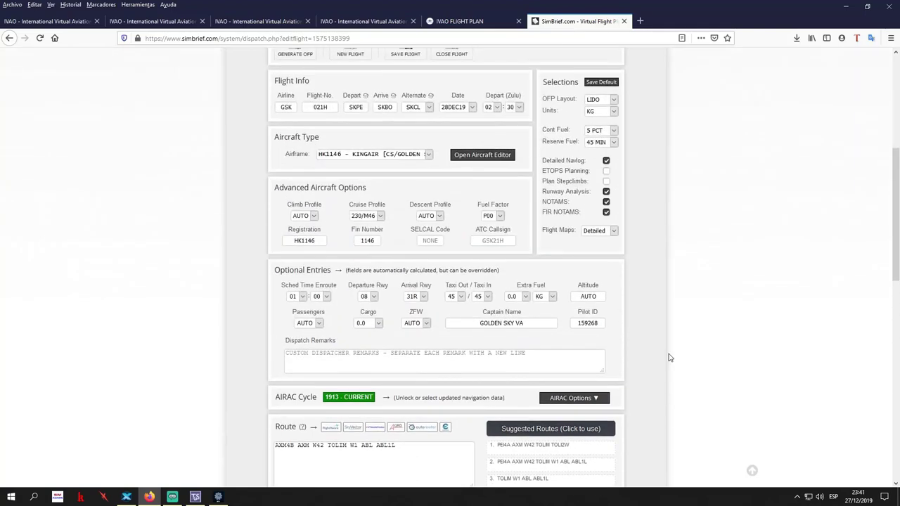
{"action": "scroll", "coordinate": [671, 358], "scroll_direction": "up", "scroll_amount": 3}
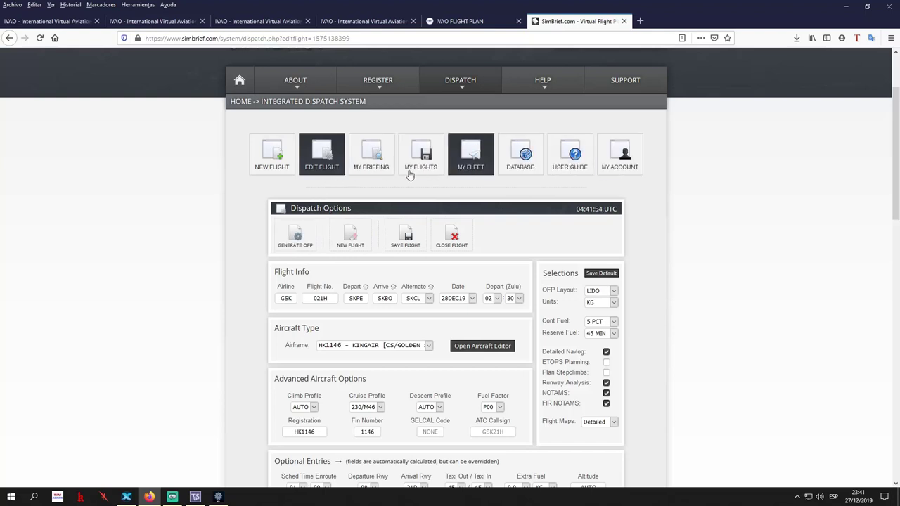
{"action": "left_click", "coordinate": [296, 246]}
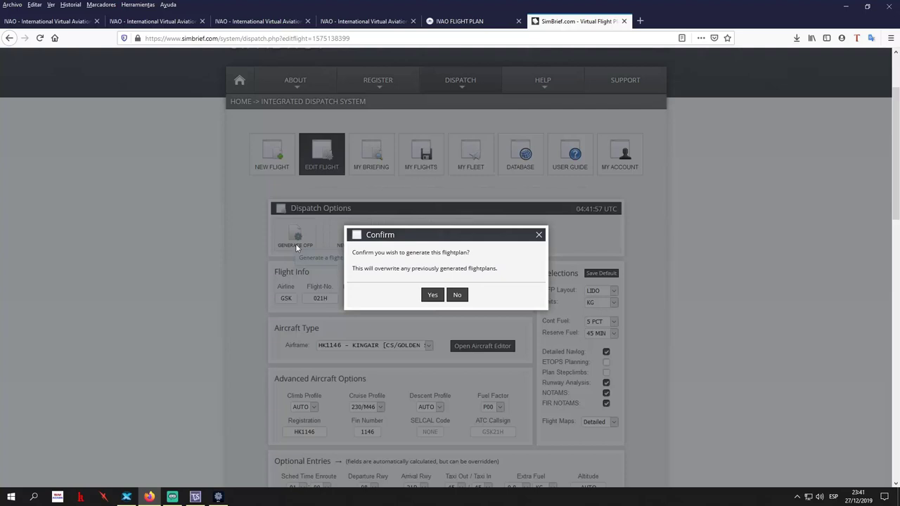
{"action": "left_click", "coordinate": [432, 296]}
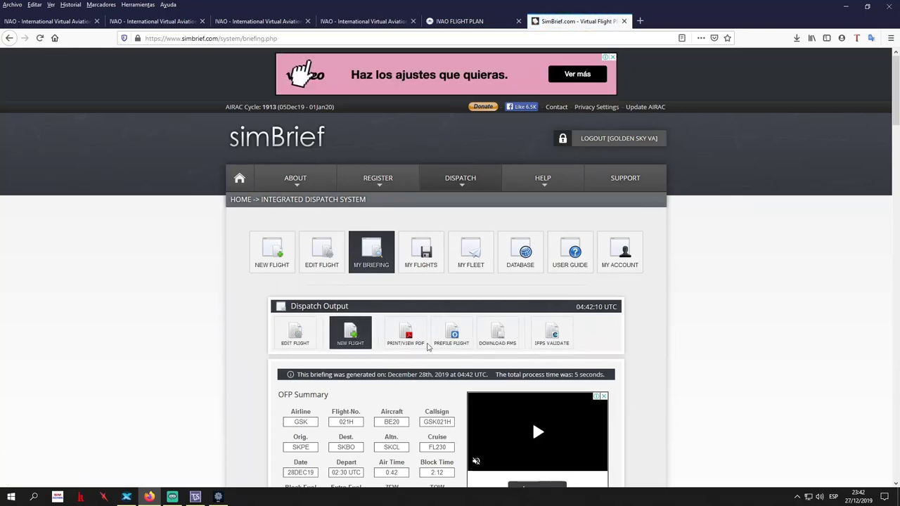
Download the IVAO/IVAP file SKPESKBO.fpl from simBrief's FMS downloads and save it to disk
{"action": "left_click", "coordinate": [505, 334]}
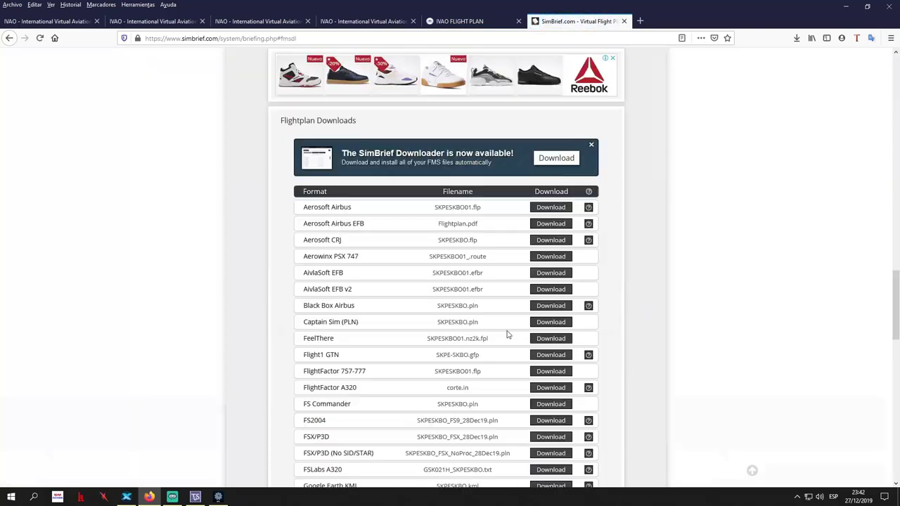
{"action": "scroll", "coordinate": [468, 350], "scroll_direction": "down", "scroll_amount": 5}
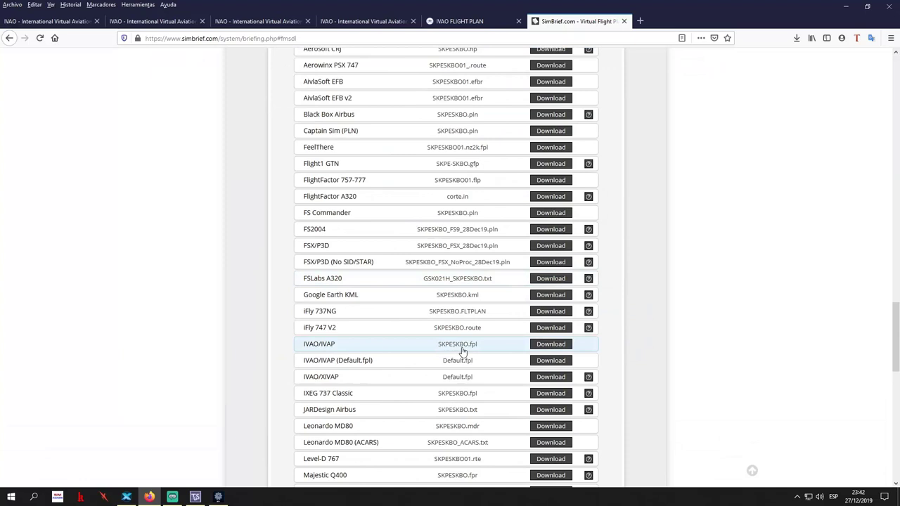
{"action": "left_click", "coordinate": [478, 23]}
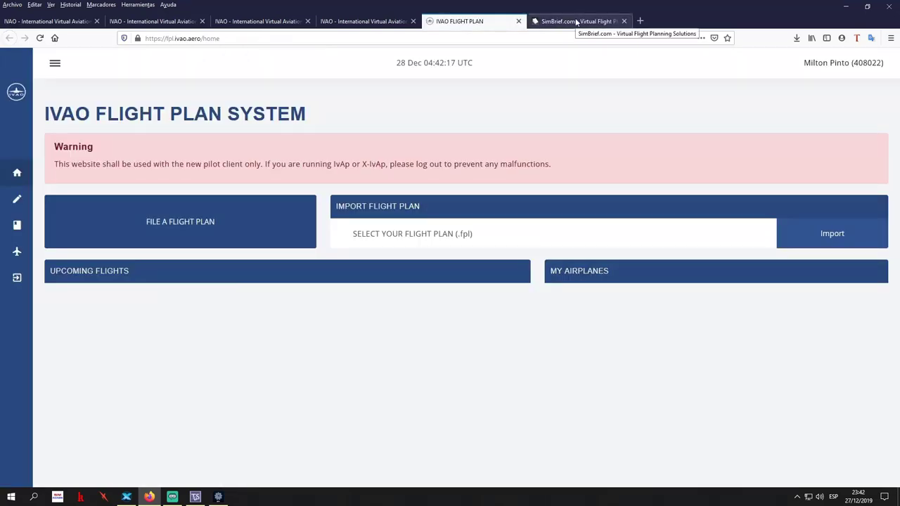
{"action": "left_click", "coordinate": [577, 22]}
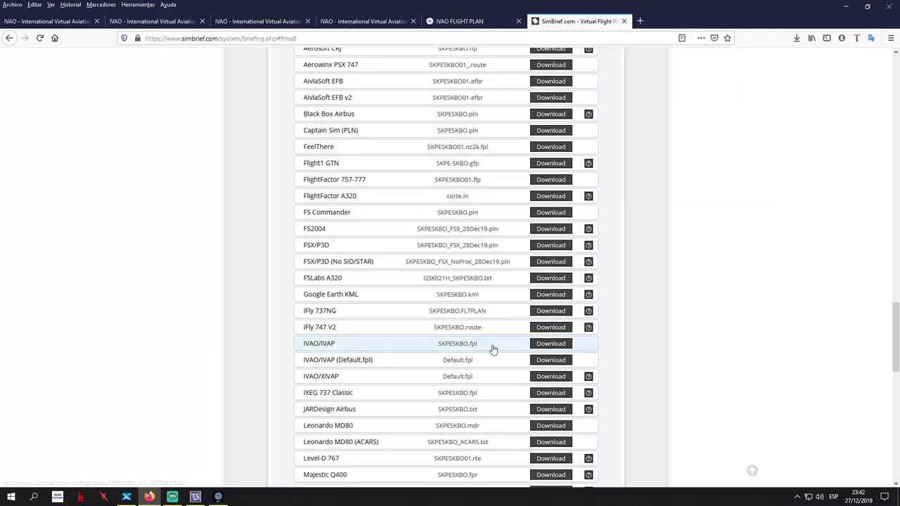
{"action": "left_click", "coordinate": [553, 344]}
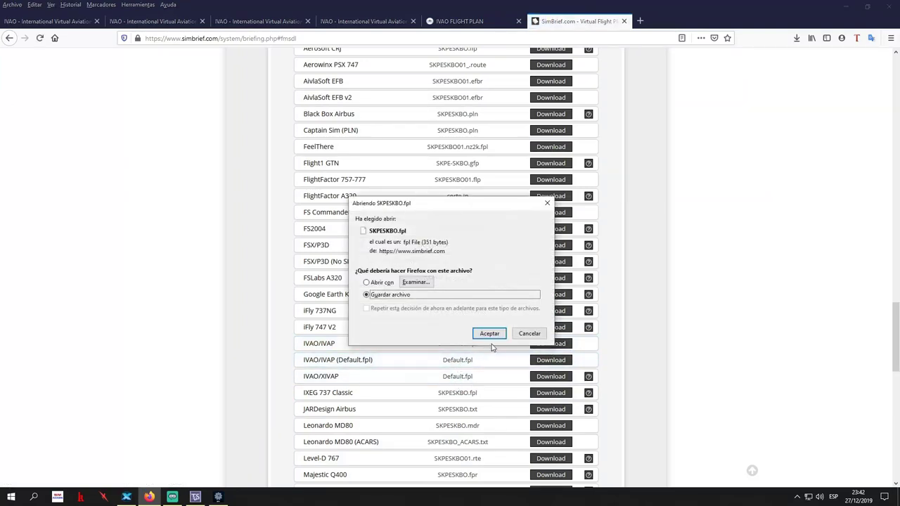
{"action": "left_click", "coordinate": [490, 335]}
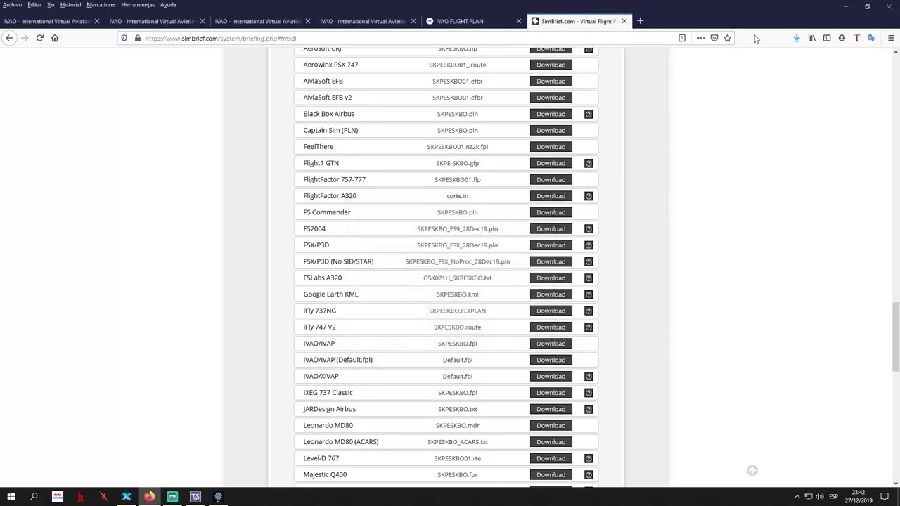
{"action": "left_click", "coordinate": [467, 22]}
Choose SKPESKBO.fpl from the DOWNLOADS folder on SIMULADOR (D:) for import
{"action": "left_click", "coordinate": [829, 238]}
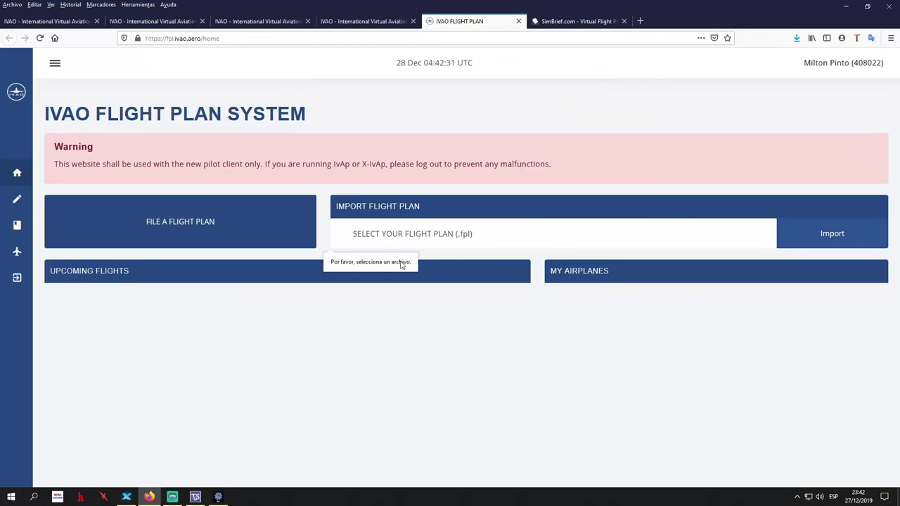
{"action": "left_click", "coordinate": [386, 235]}
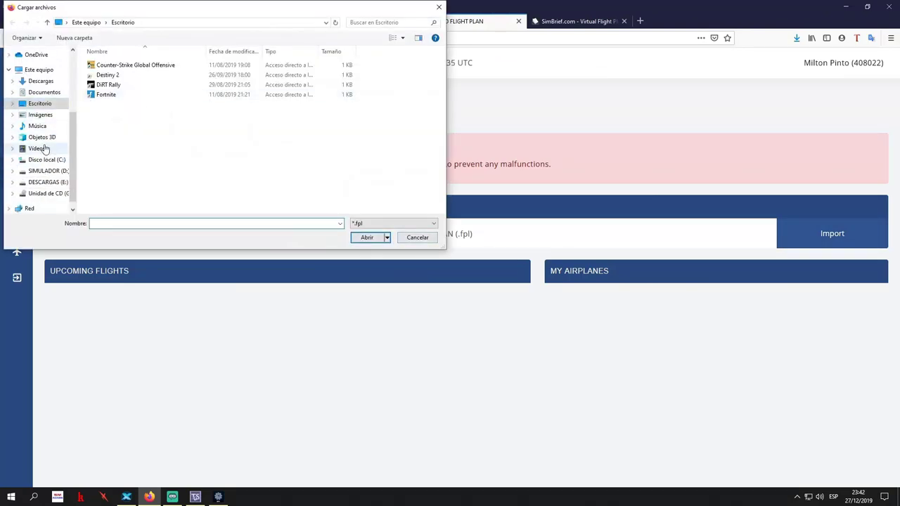
{"action": "left_click", "coordinate": [47, 83]}
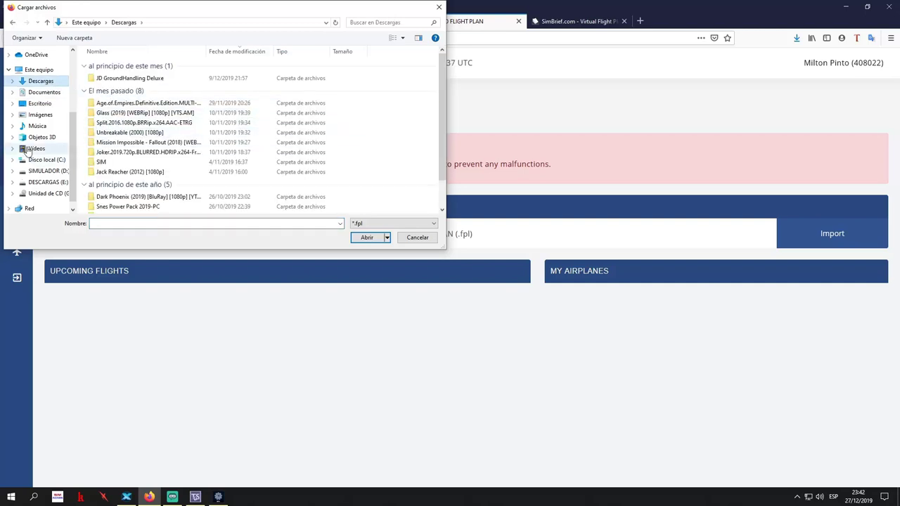
{"action": "left_click", "coordinate": [46, 171]}
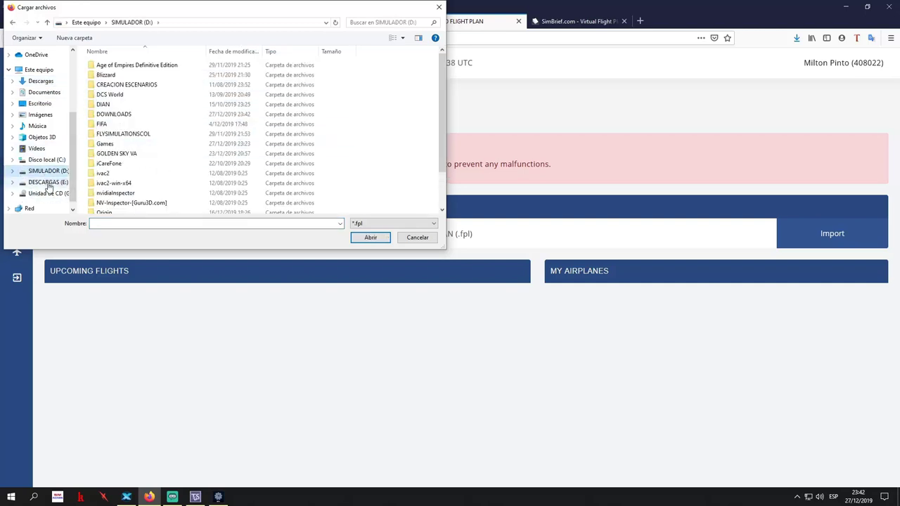
{"action": "double_click", "coordinate": [138, 118]}
{"action": "left_click", "coordinate": [132, 135]}
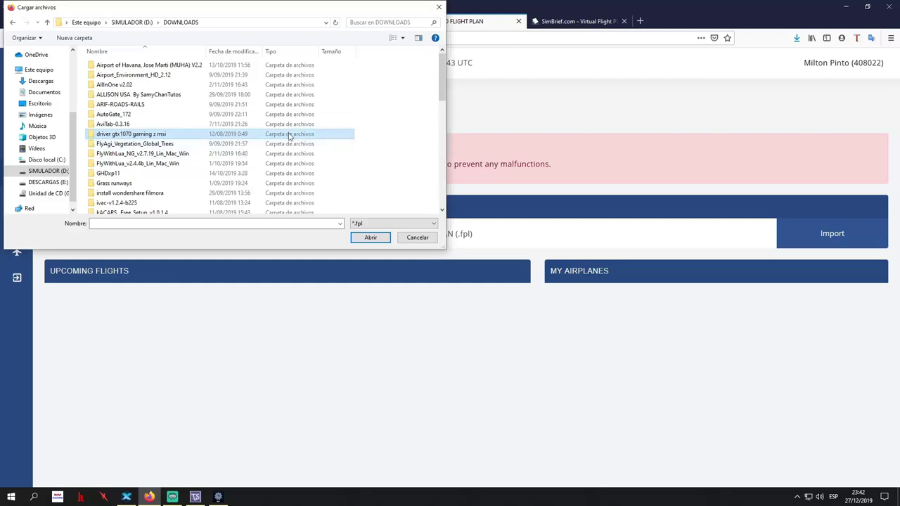
{"action": "scroll", "coordinate": [289, 137], "scroll_direction": "down", "scroll_amount": 5}
{"action": "left_click", "coordinate": [263, 203]}
{"action": "left_click", "coordinate": [368, 237]}
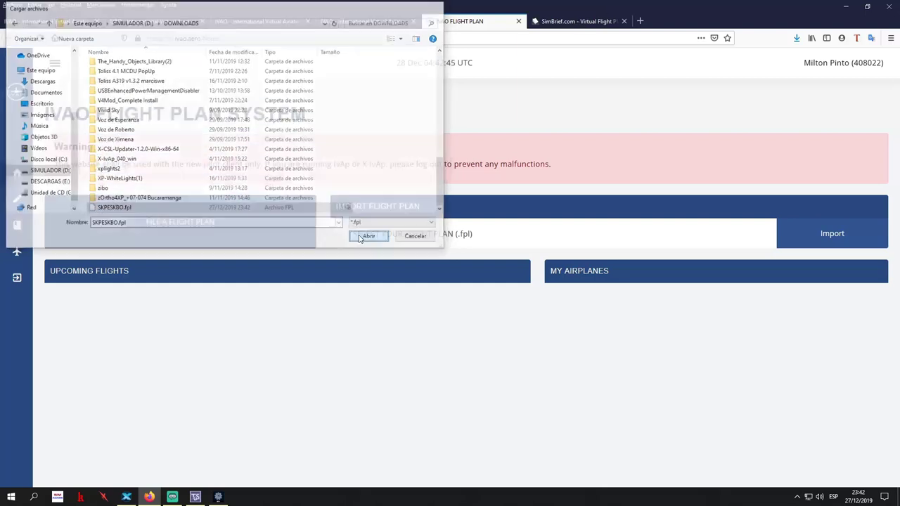
Import the file and review the filled form: GSK021H, BE20, SKPE–SKBO at F230
{"action": "left_click", "coordinate": [862, 232]}
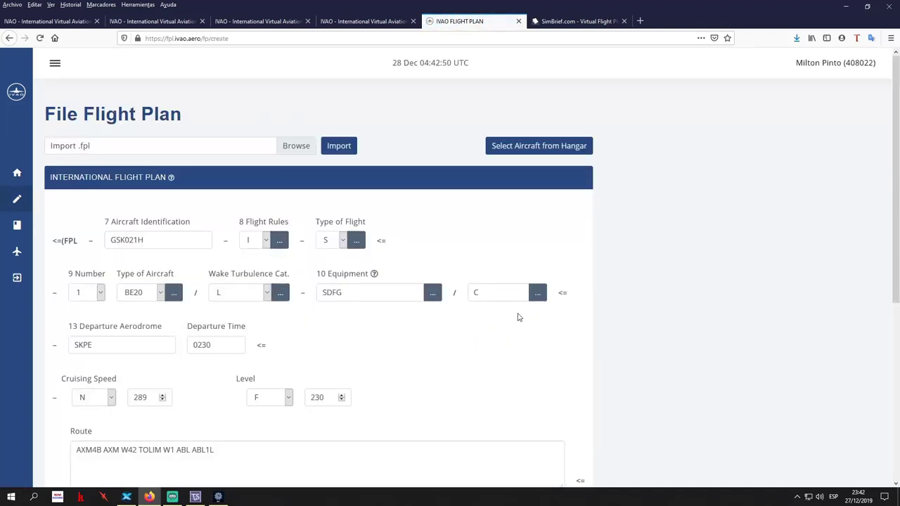
{"action": "scroll", "coordinate": [514, 313], "scroll_direction": "down", "scroll_amount": 4}
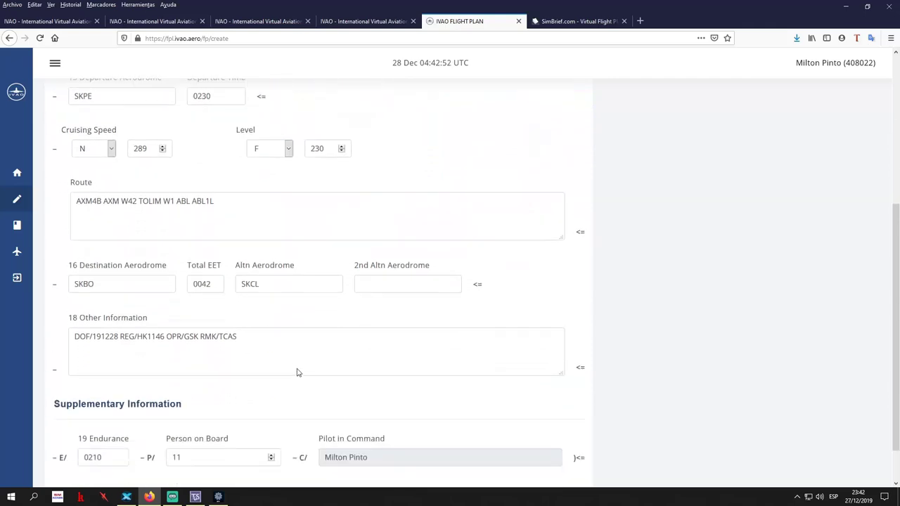
{"action": "scroll", "coordinate": [231, 368], "scroll_direction": "down", "scroll_amount": 1}
{"action": "scroll", "coordinate": [412, 408], "scroll_direction": "up", "scroll_amount": 5}
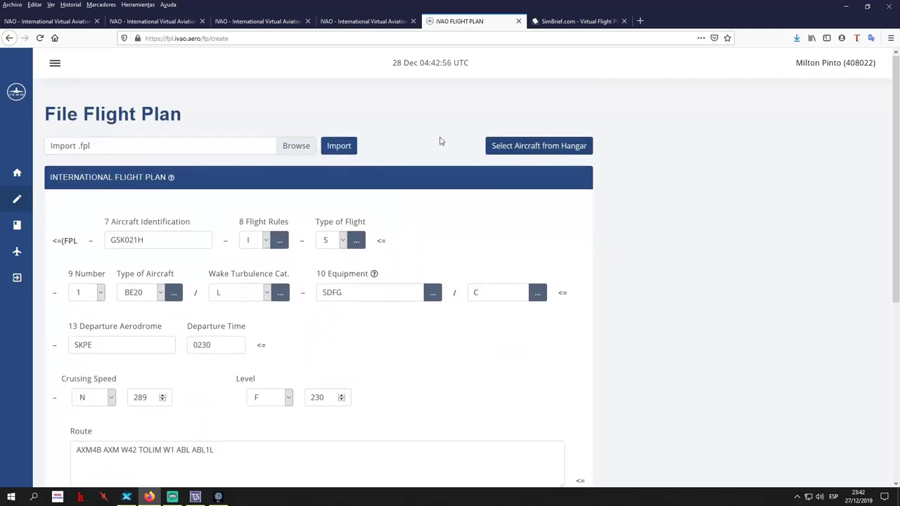
Return to the flight plan system home page and start a new flight plan
{"action": "left_click", "coordinate": [8, 38]}
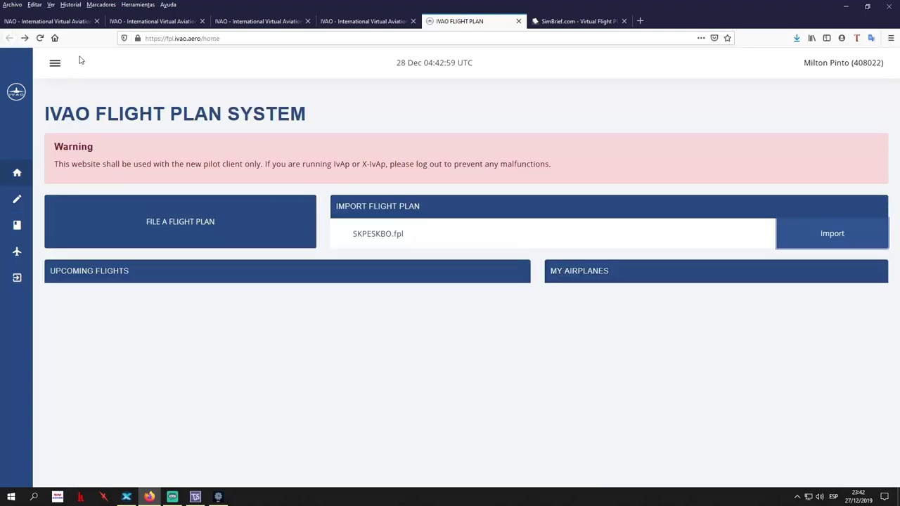
{"action": "left_click", "coordinate": [222, 234]}
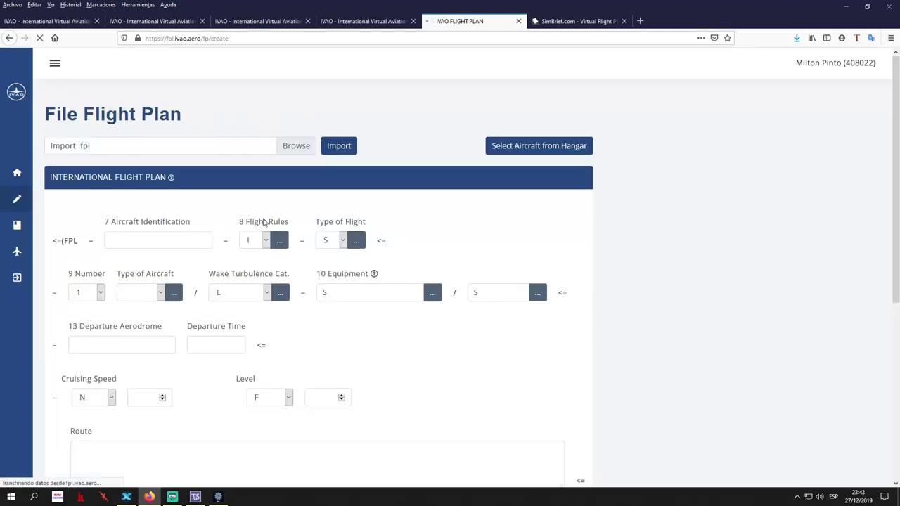
{"action": "scroll", "coordinate": [271, 253], "scroll_direction": "down", "scroll_amount": 4}
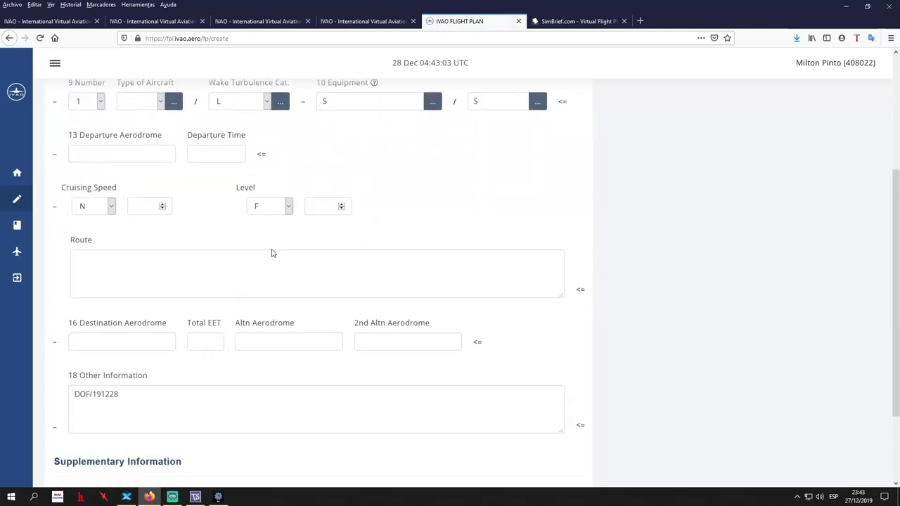
{"action": "scroll", "coordinate": [344, 303], "scroll_direction": "up", "scroll_amount": 5}
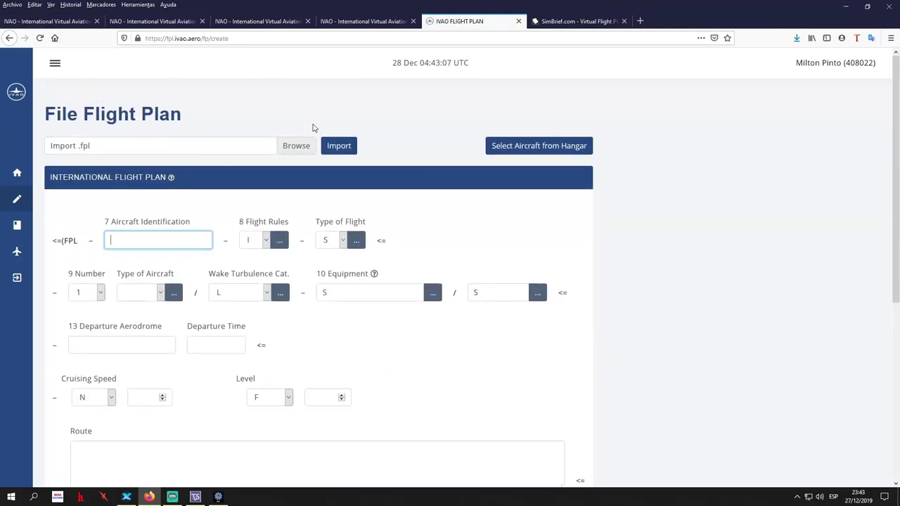
Import SKPESKBO.fpl into the form and submit it, getting the future-departure-time error
{"action": "left_click", "coordinate": [297, 147]}
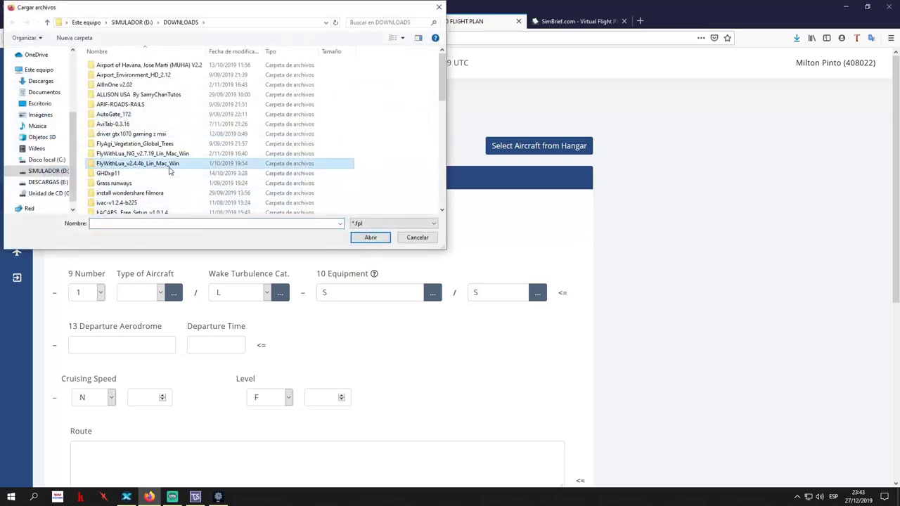
{"action": "scroll", "coordinate": [176, 176], "scroll_direction": "down", "scroll_amount": 5}
{"action": "left_click", "coordinate": [179, 209]}
{"action": "left_click", "coordinate": [370, 237]}
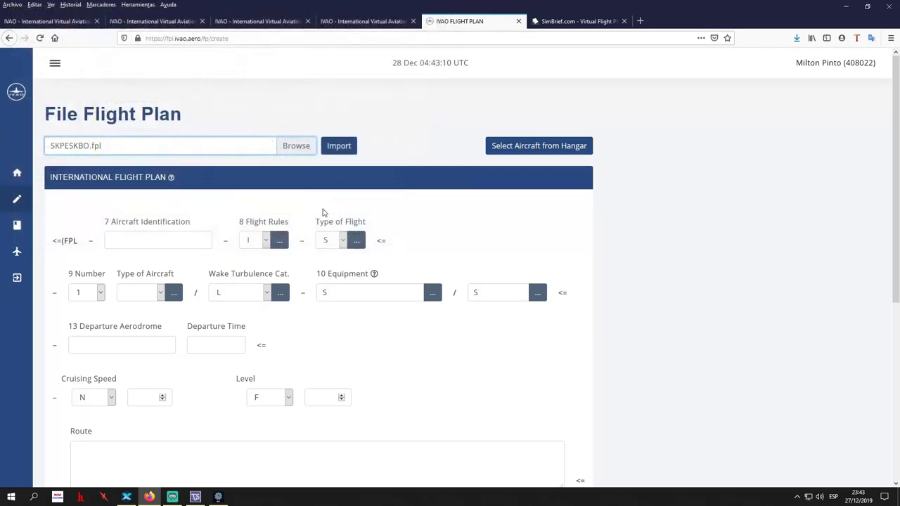
{"action": "left_click", "coordinate": [347, 150]}
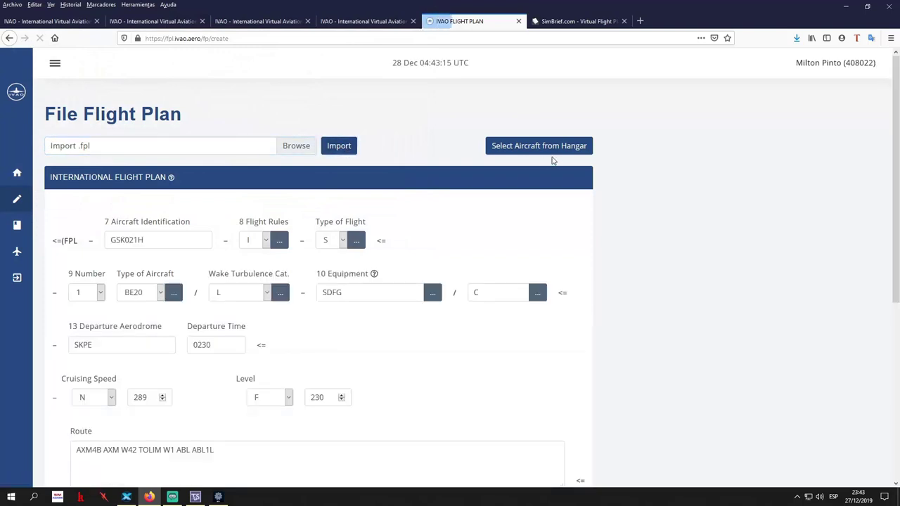
{"action": "scroll", "coordinate": [667, 247], "scroll_direction": "down", "scroll_amount": 5}
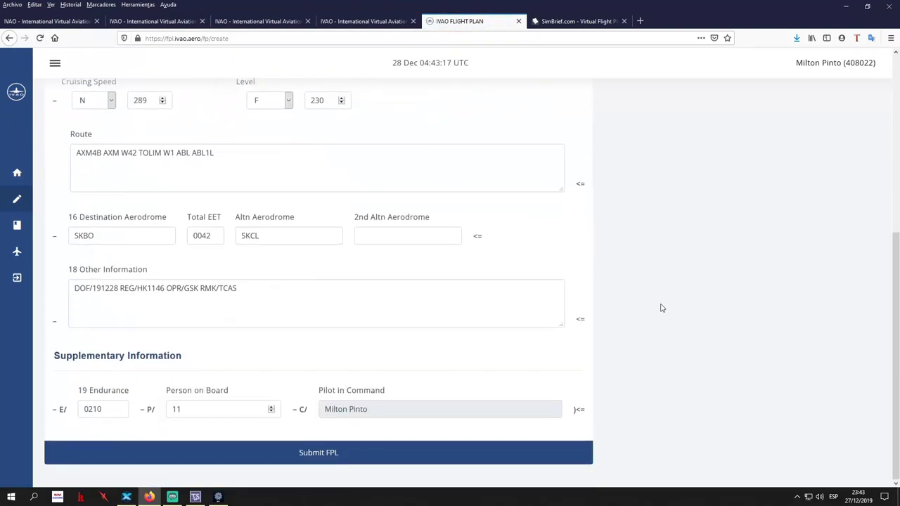
{"action": "left_click", "coordinate": [318, 453]}
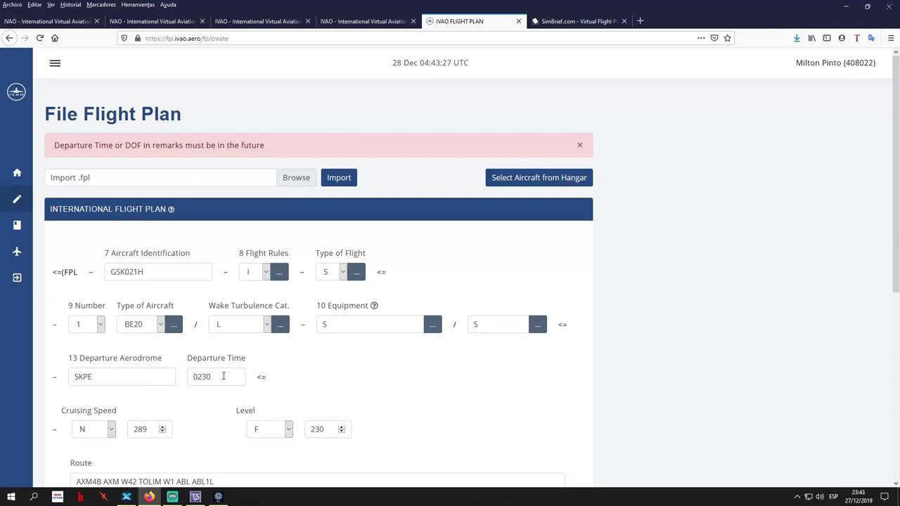
Change the departure time from 0230 to 0430 and resubmit the form
{"action": "double_click", "coordinate": [224, 376]}
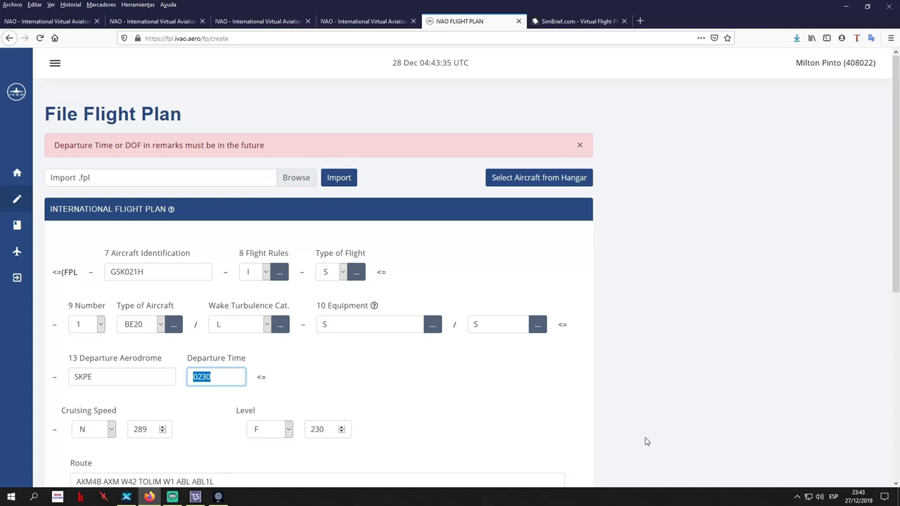
{"action": "type", "text": "0430"}
{"action": "scroll", "coordinate": [528, 387], "scroll_direction": "down", "scroll_amount": 5}
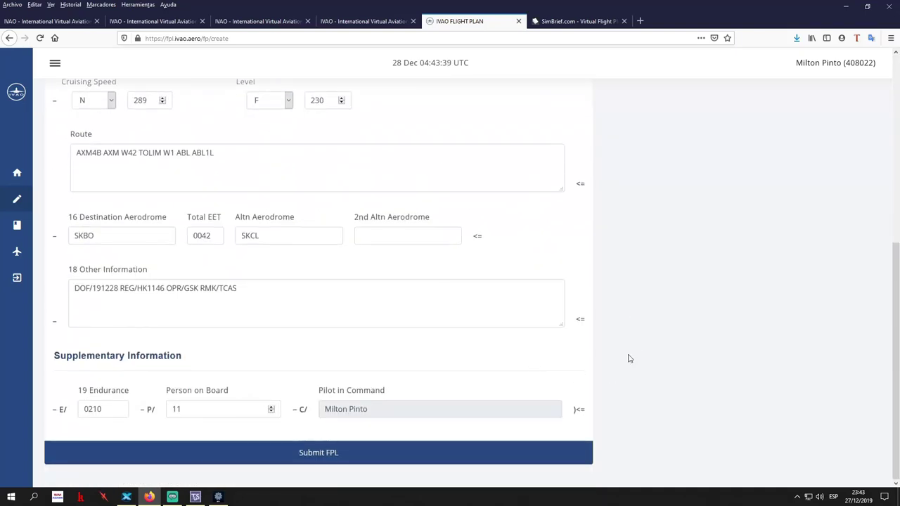
{"action": "key", "text": "Return"}
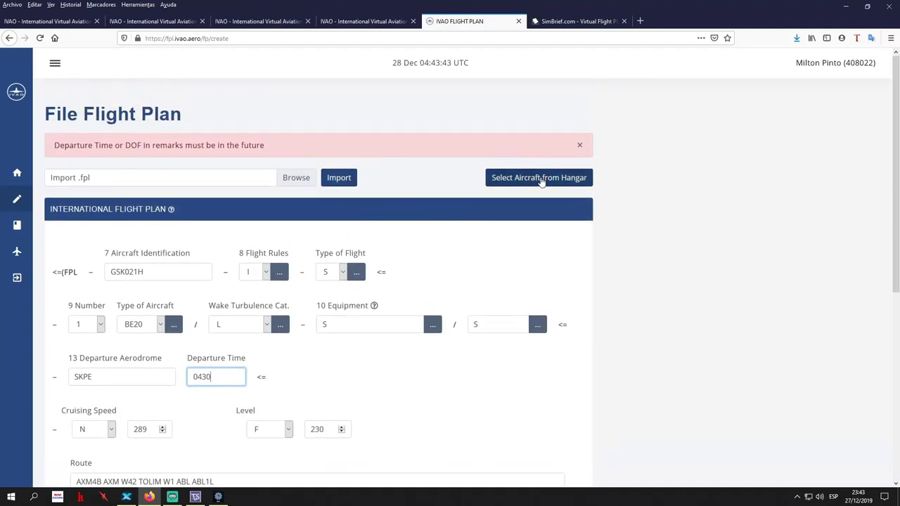
{"action": "left_click", "coordinate": [539, 177]}
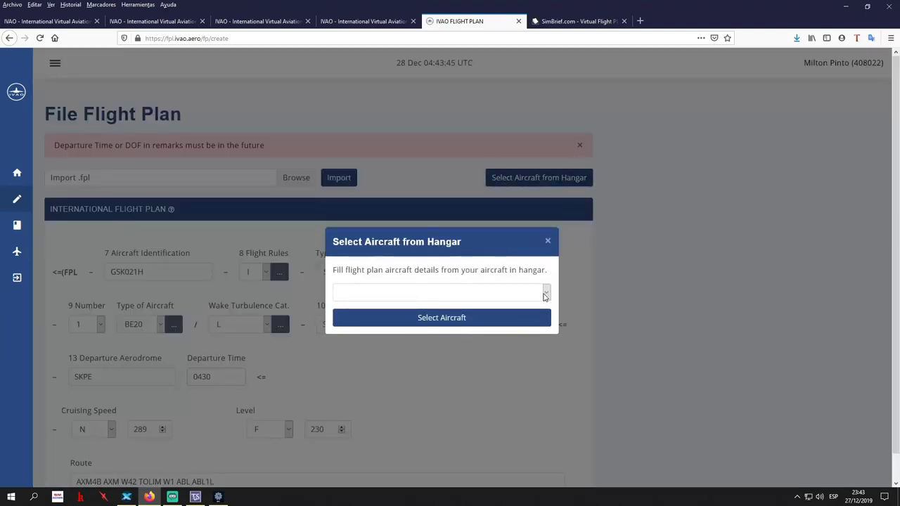
{"action": "left_click", "coordinate": [546, 296]}
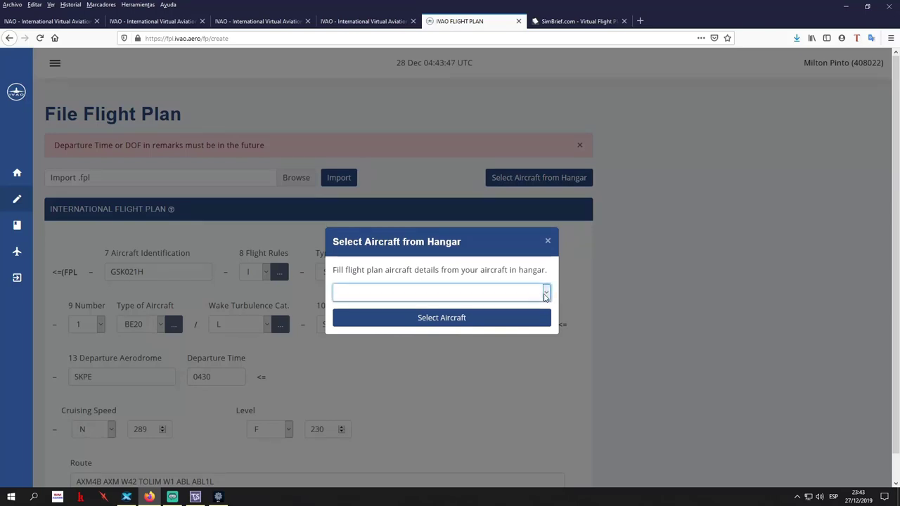
{"action": "left_click", "coordinate": [521, 318]}
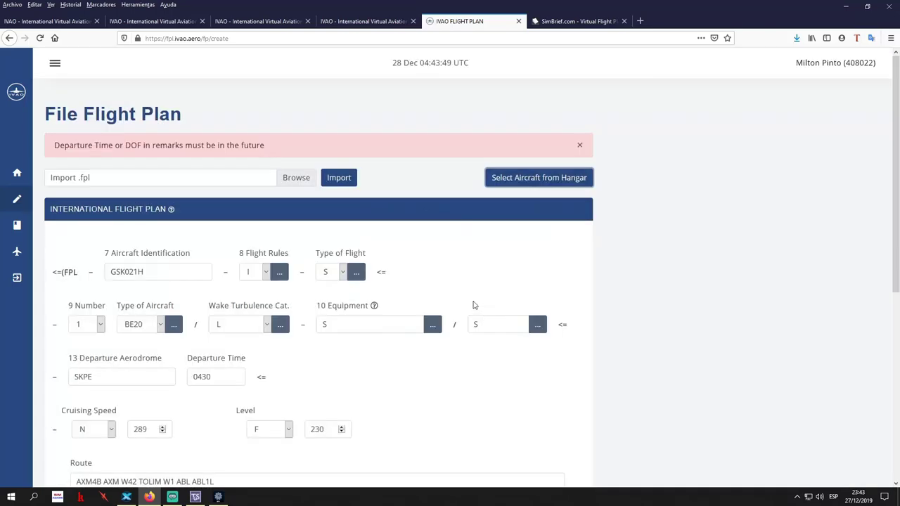
{"action": "left_click", "coordinate": [476, 227]}
{"action": "scroll", "coordinate": [543, 273], "scroll_direction": "down", "scroll_amount": 5}
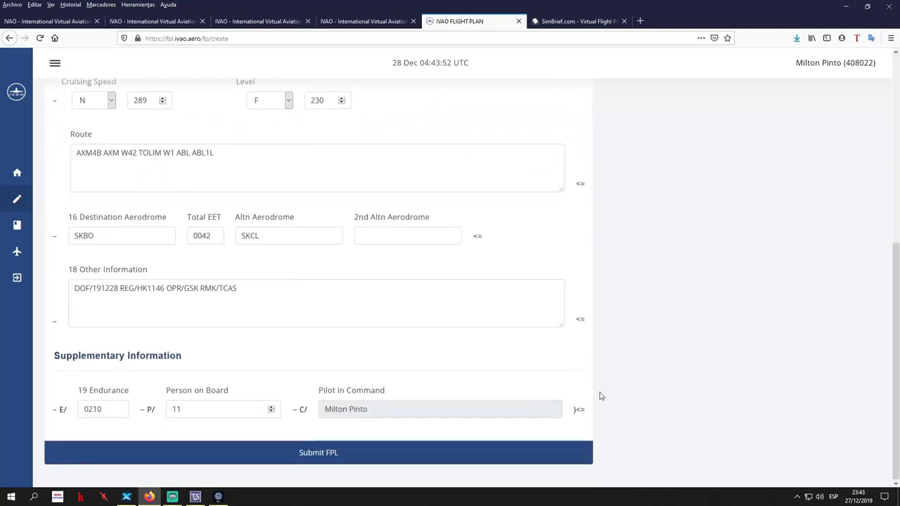
{"action": "left_click", "coordinate": [374, 455]}
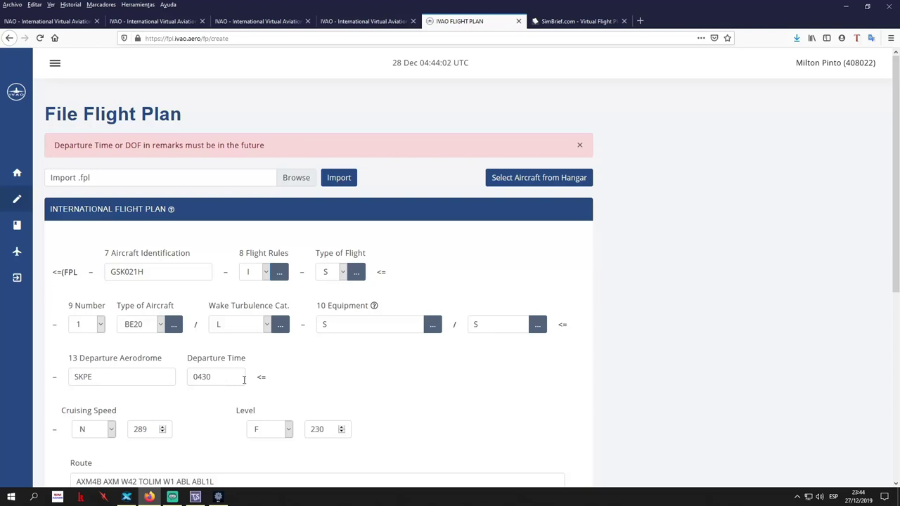
{"action": "scroll", "coordinate": [331, 366], "scroll_direction": "down", "scroll_amount": 3}
{"action": "scroll", "coordinate": [260, 398], "scroll_direction": "down", "scroll_amount": 2}
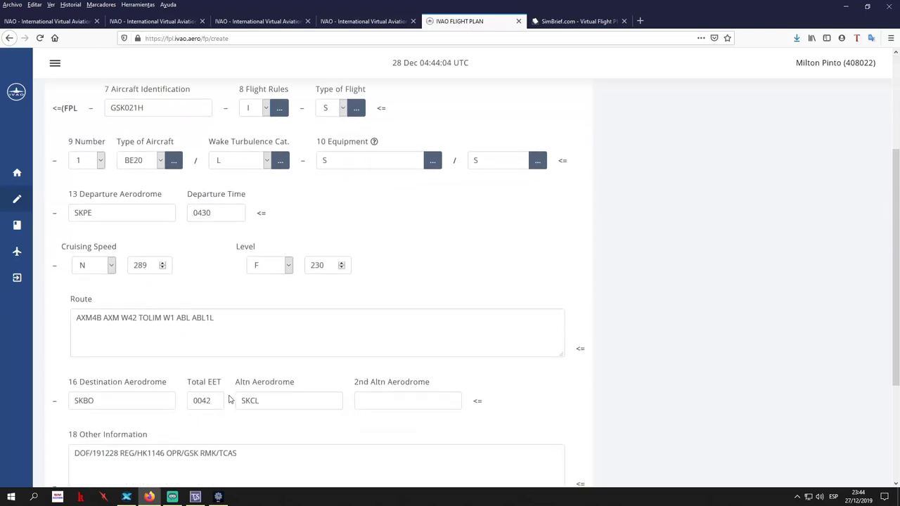
{"action": "left_click", "coordinate": [118, 378]}
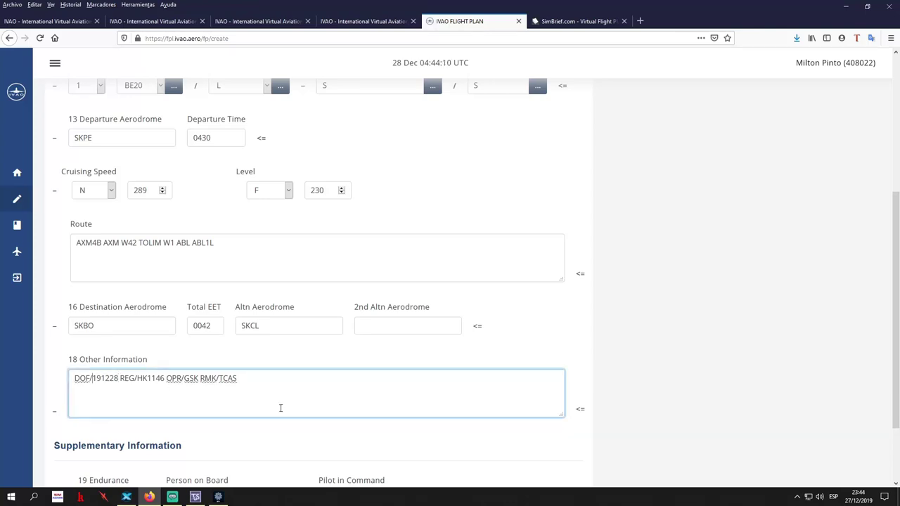
Edit the DOF date digits in the remarks, then delete the whole DOF/191228 entry
{"action": "key", "text": "BackSpace"}
{"action": "key", "text": "BackSpace"}
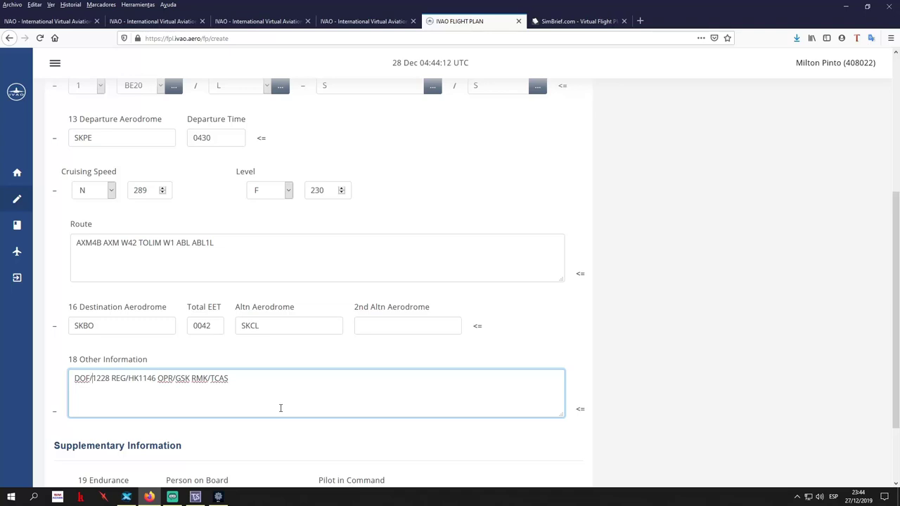
{"action": "type", "text": "27"}
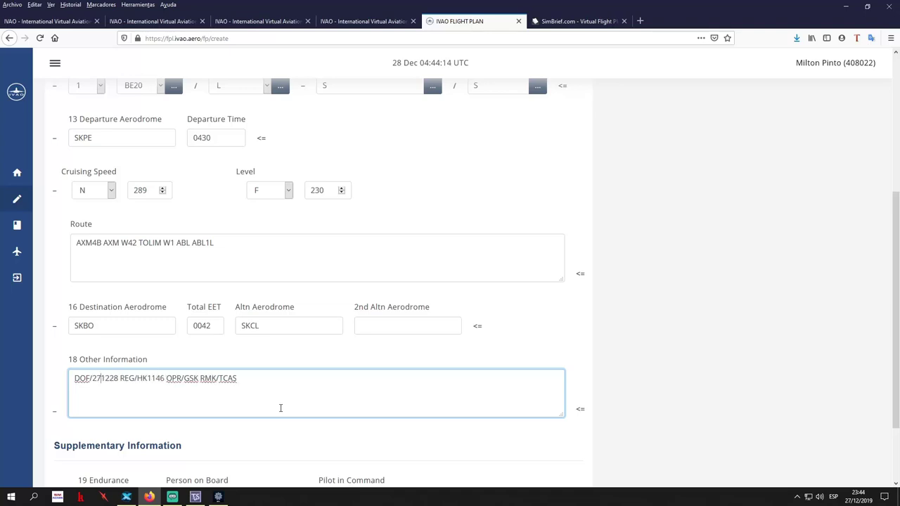
{"action": "key", "text": "BackSpace"}
{"action": "type", "text": "8"}
{"action": "key", "text": "BackSpace"}
{"action": "key", "text": "BackSpace"}
{"action": "type", "text": "19"}
{"action": "left_click_drag", "start_coordinate": [122, 380], "coordinate": [28, 382]}
{"action": "key", "text": "BackSpace"}
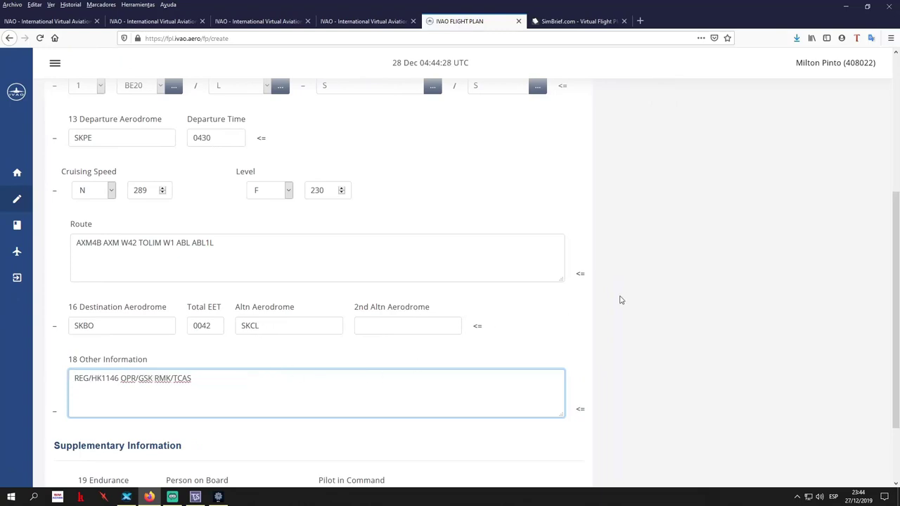
Try submitting, then start the Other Information remarks with a bare DOF/ prefix
{"action": "scroll", "coordinate": [627, 298], "scroll_direction": "down", "scroll_amount": 2}
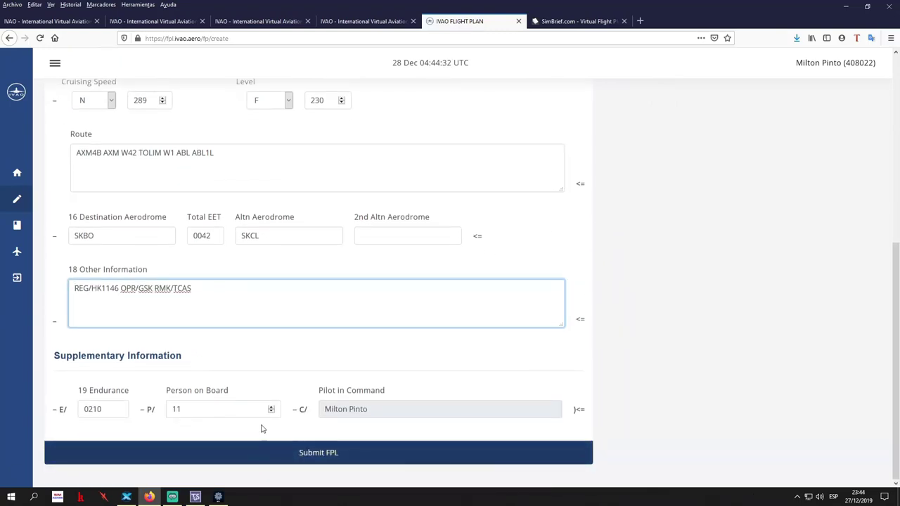
{"action": "scroll", "coordinate": [215, 352], "scroll_direction": "up", "scroll_amount": 2}
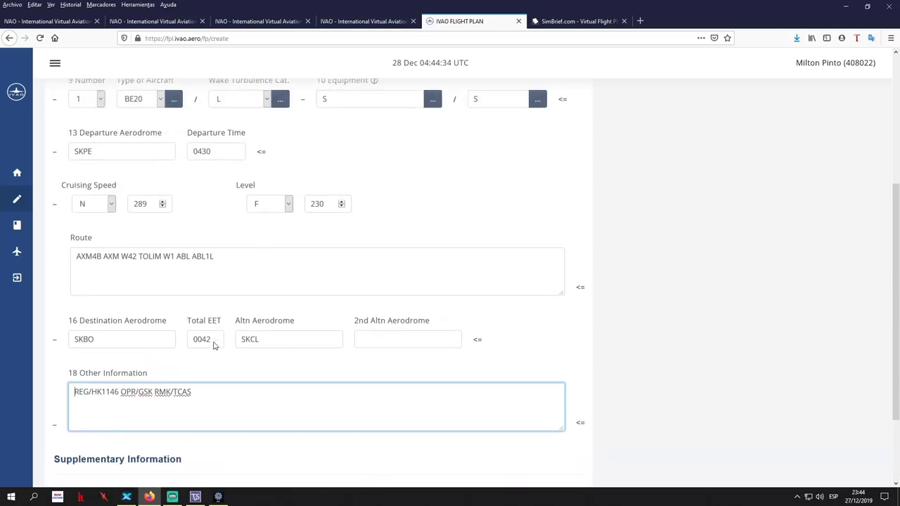
{"action": "scroll", "coordinate": [215, 345], "scroll_direction": "up", "scroll_amount": 3}
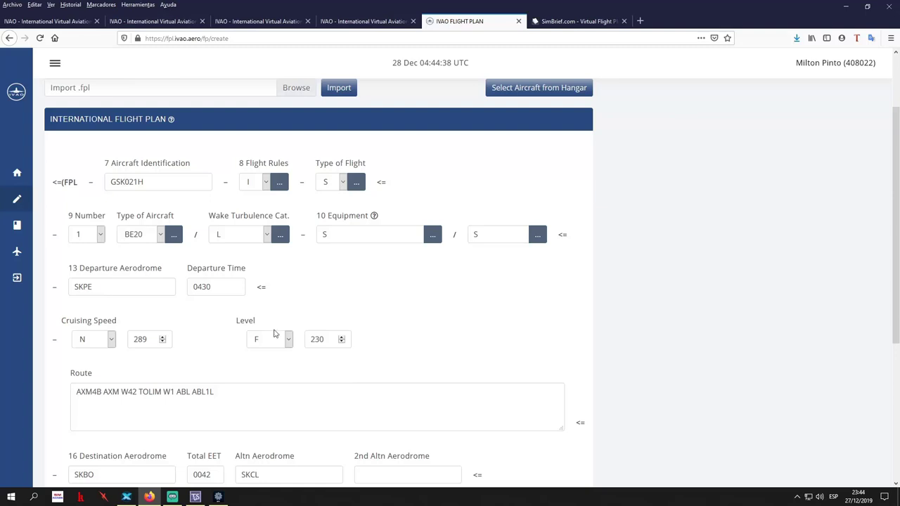
{"action": "scroll", "coordinate": [474, 401], "scroll_direction": "down", "scroll_amount": 2}
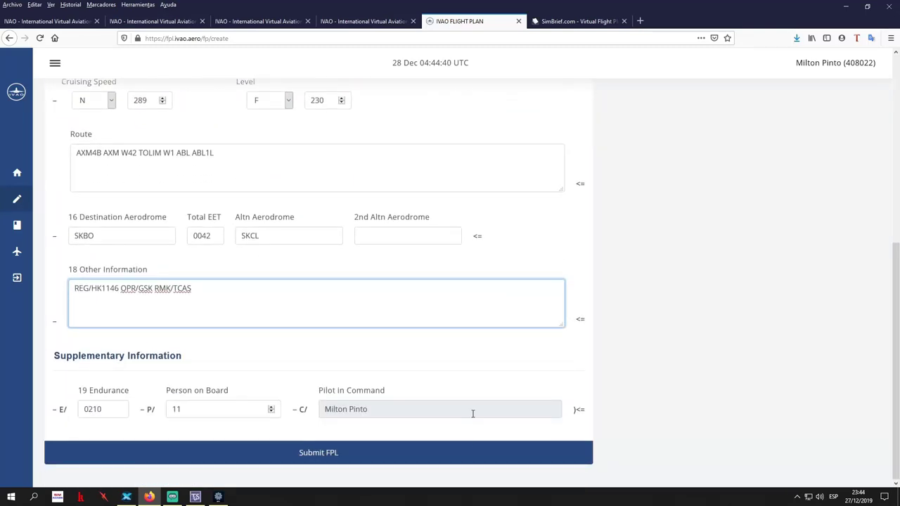
{"action": "left_click", "coordinate": [428, 458]}
{"action": "type", "text": "DOF"}
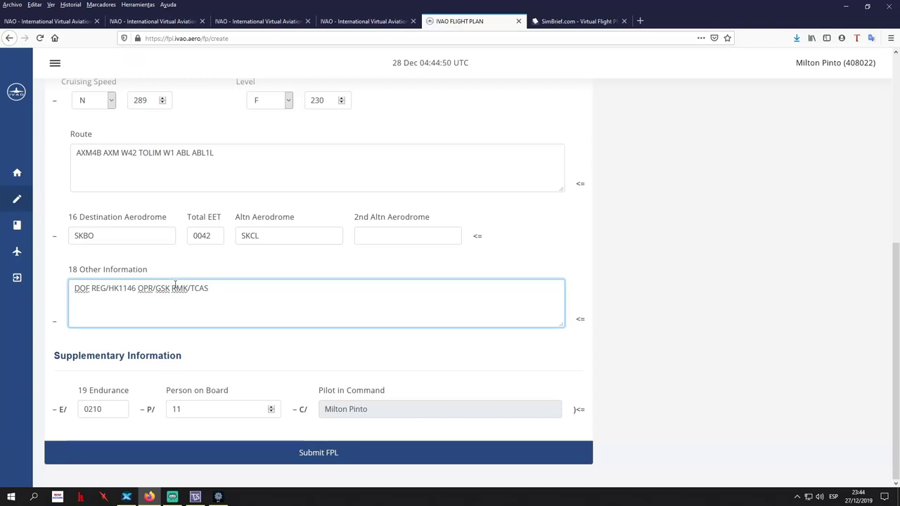
{"action": "scroll", "coordinate": [175, 286], "scroll_direction": "up", "scroll_amount": 5}
{"action": "scroll", "coordinate": [176, 283], "scroll_direction": "down", "scroll_amount": 5}
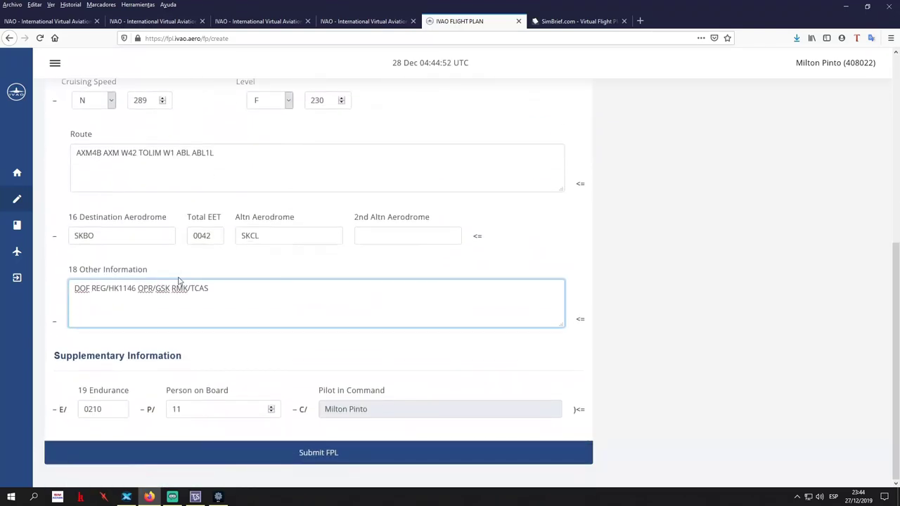
{"action": "key", "text": "BackSpace"}
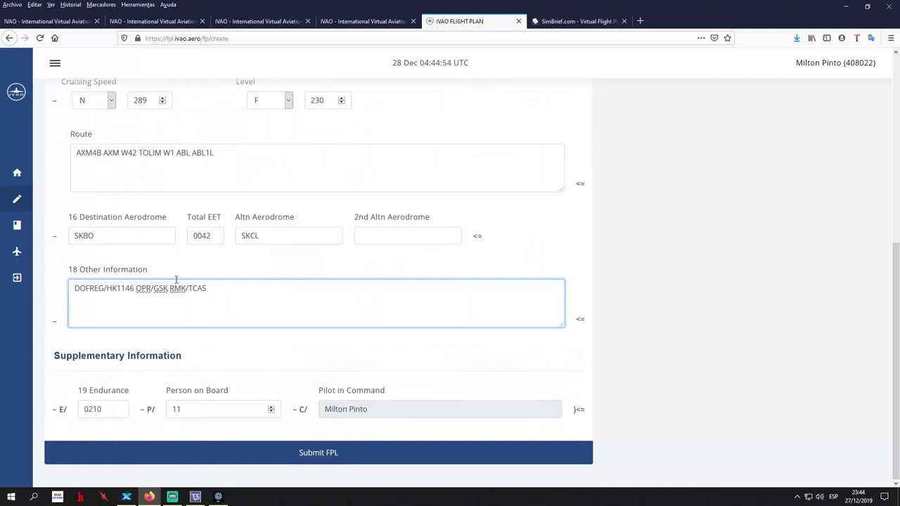
{"action": "type", "text": "/"}
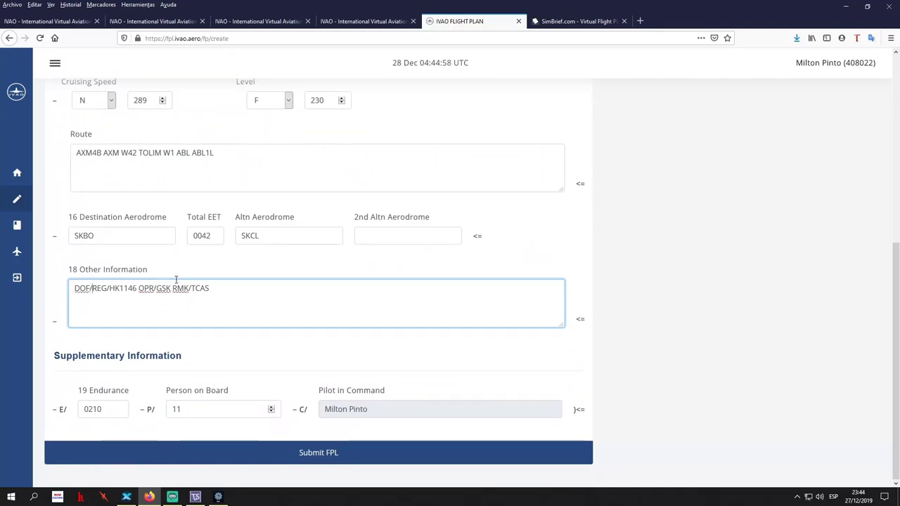
{"action": "left_click", "coordinate": [573, 21]}
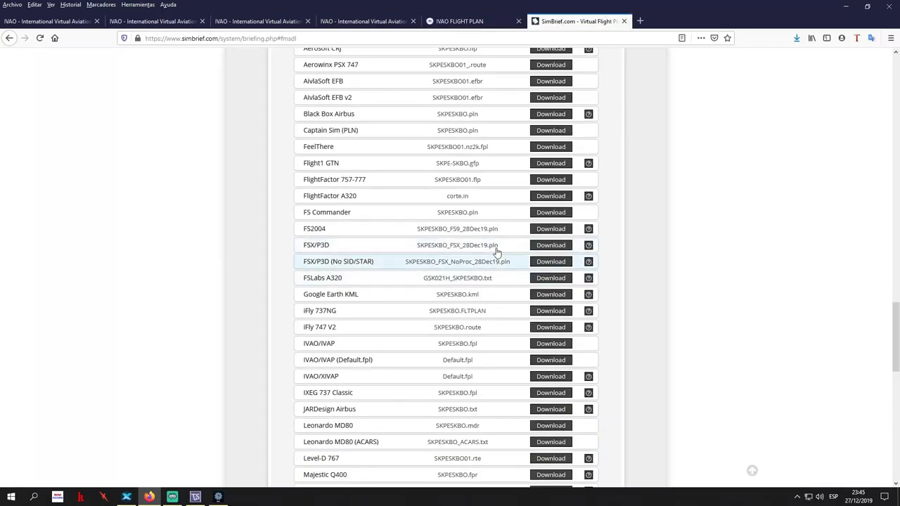
{"action": "scroll", "coordinate": [496, 252], "scroll_direction": "up", "scroll_amount": 10}
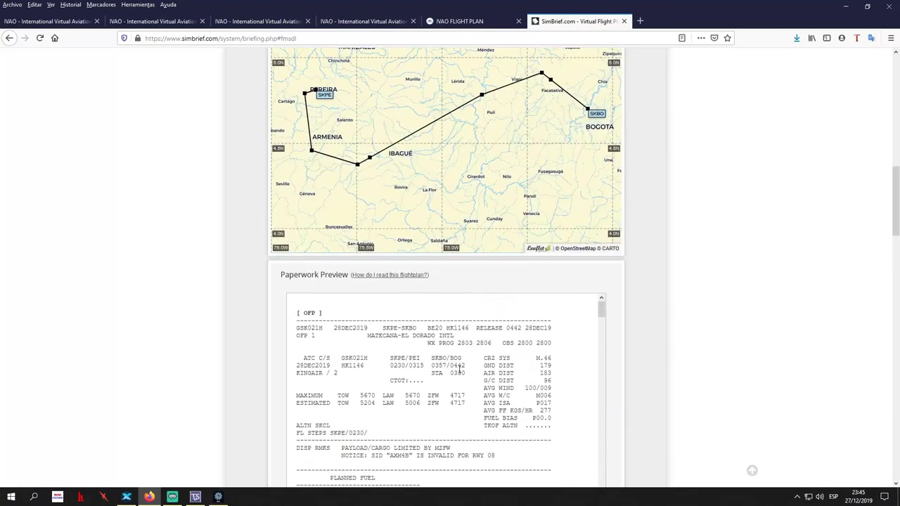
{"action": "key", "text": "ctrl+f"}
{"action": "type", "text": "do"}
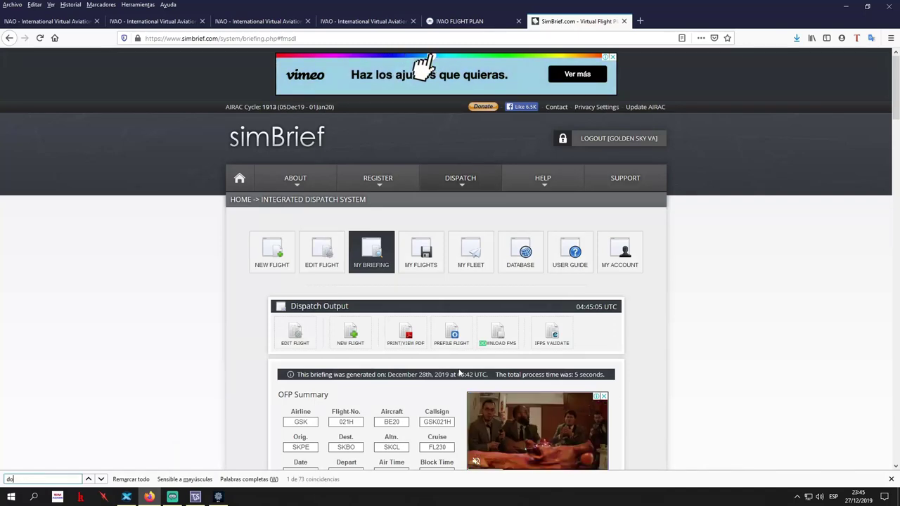
{"action": "scroll", "coordinate": [459, 372], "scroll_direction": "down", "scroll_amount": 3}
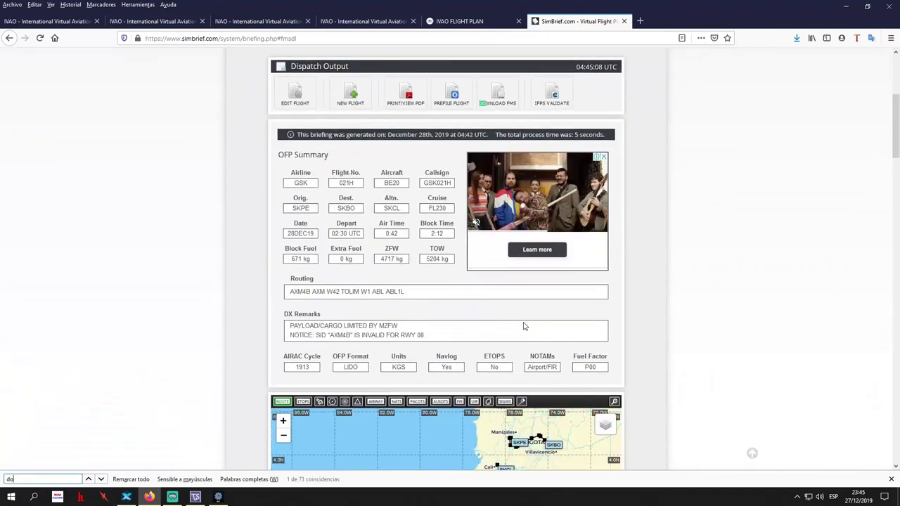
{"action": "scroll", "coordinate": [374, 311], "scroll_direction": "down", "scroll_amount": 5}
{"action": "scroll", "coordinate": [687, 364], "scroll_direction": "down", "scroll_amount": 5}
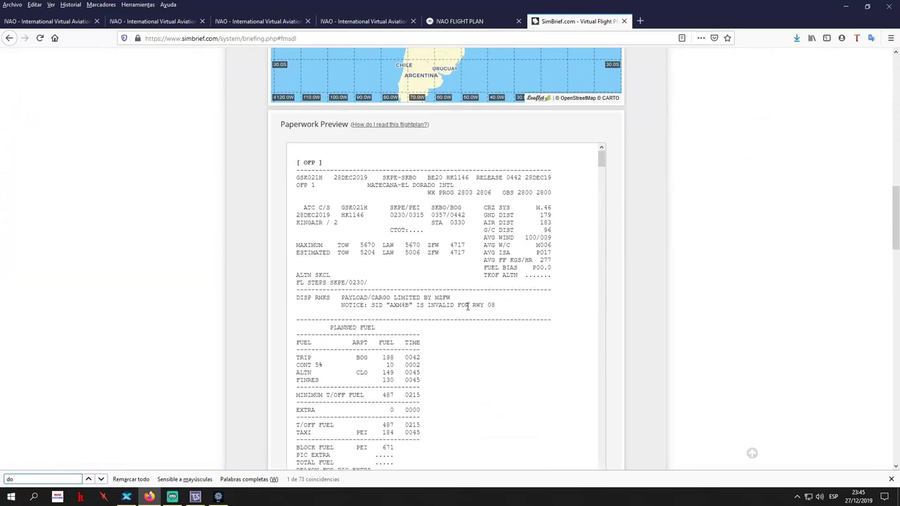
{"action": "scroll", "coordinate": [497, 287], "scroll_direction": "down", "scroll_amount": 10}
{"action": "scroll", "coordinate": [495, 289], "scroll_direction": "down", "scroll_amount": 10}
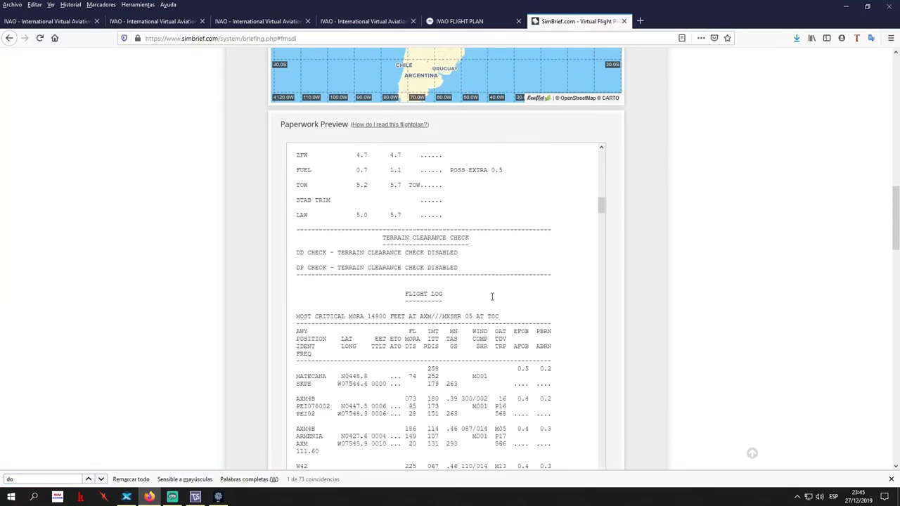
{"action": "scroll", "coordinate": [492, 299], "scroll_direction": "down", "scroll_amount": 15}
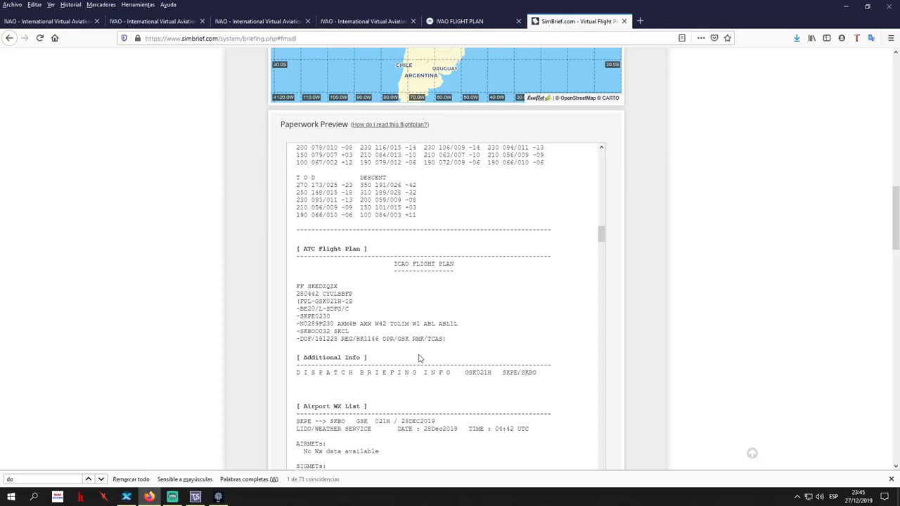
{"action": "key", "text": "alt+Tab"}
{"action": "key", "text": "alt+Tab"}
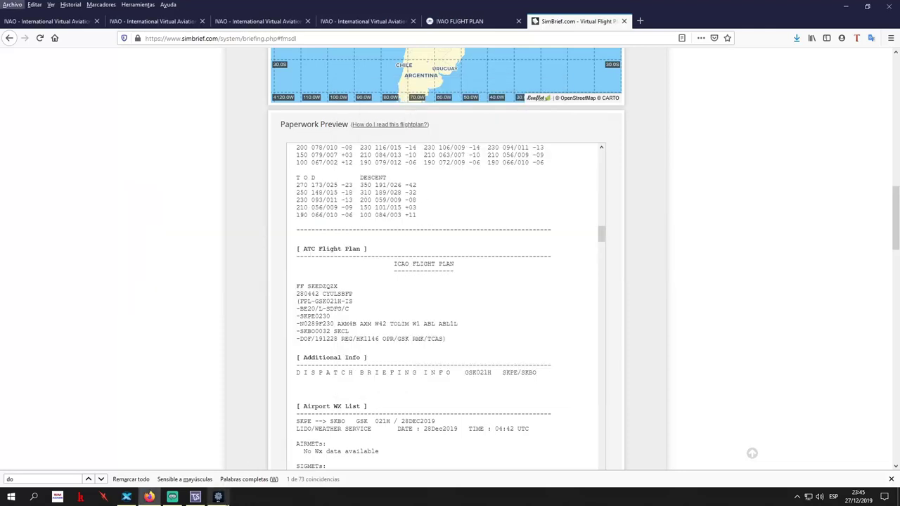
{"action": "left_click", "coordinate": [218, 496]}
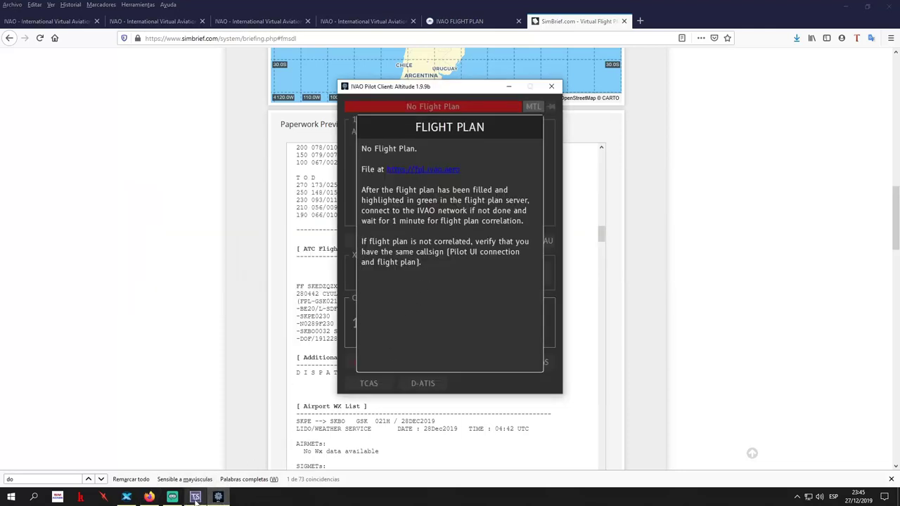
{"action": "left_click", "coordinate": [459, 21]}
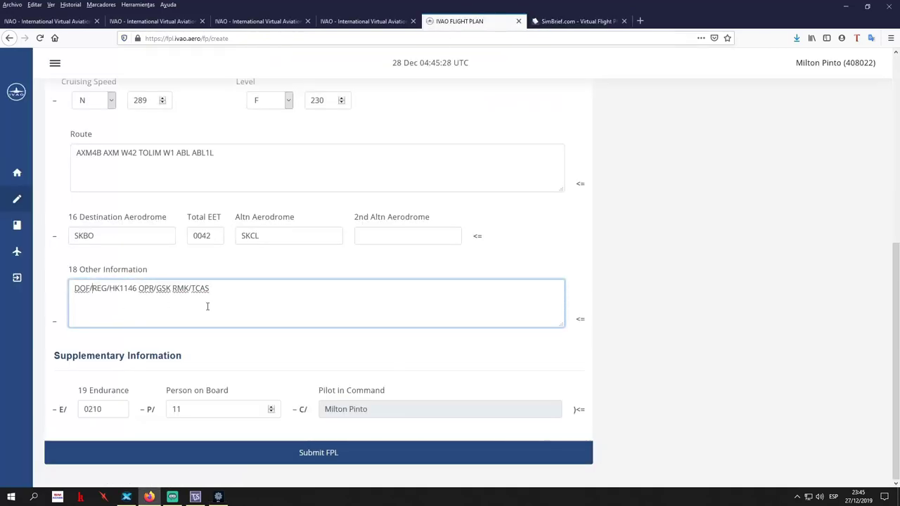
Enter date 191228 after DOF/ and submit the flight plan
{"action": "key", "text": "alt+Tab"}
{"action": "key", "text": "alt+Tab"}
{"action": "left_click", "coordinate": [543, 14]}
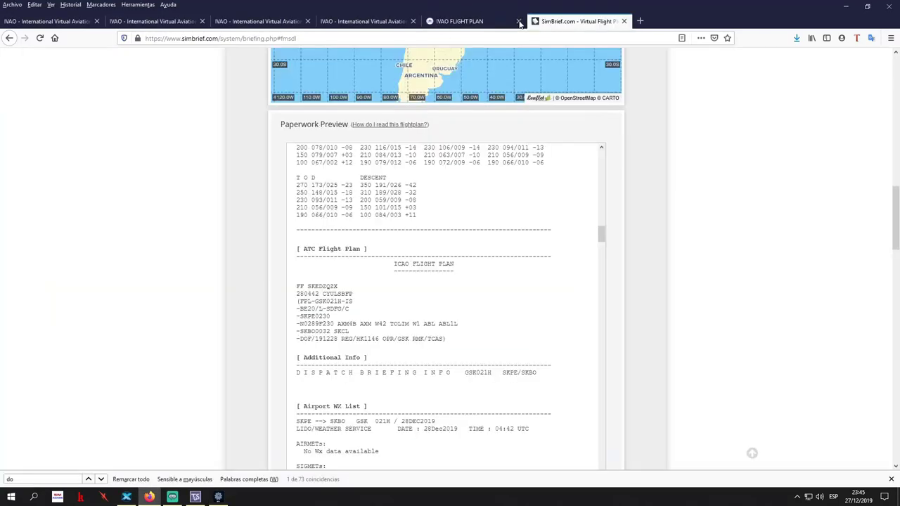
{"action": "left_click", "coordinate": [466, 22]}
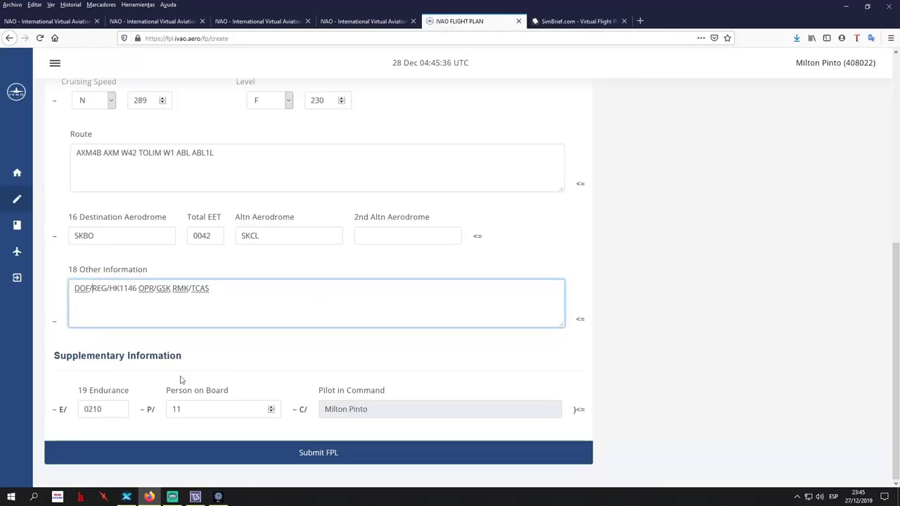
{"action": "type", "text": "191228"}
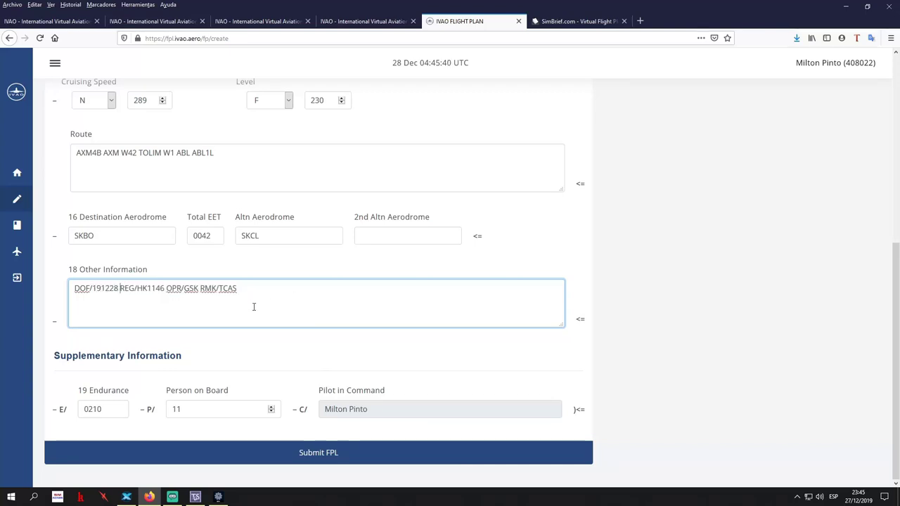
{"action": "left_click", "coordinate": [396, 458]}
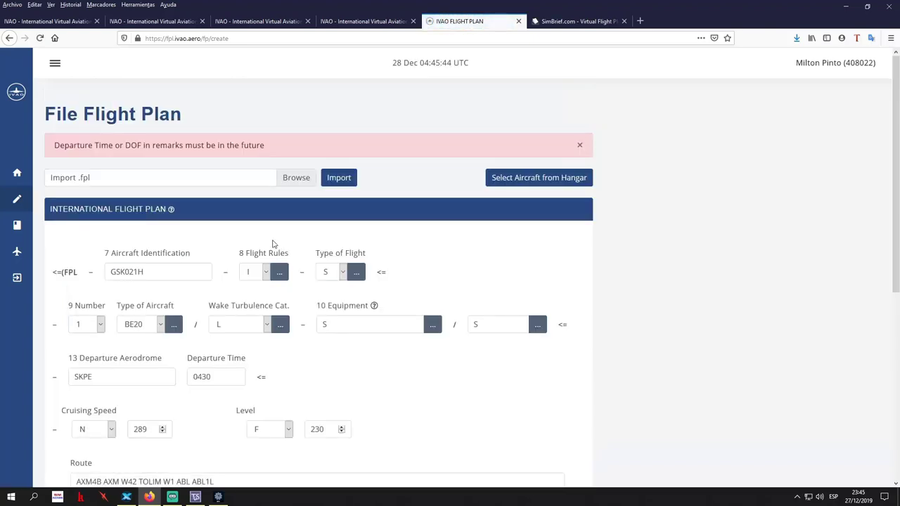
Change the flight date to DOF/191227 and resubmit
{"action": "scroll", "coordinate": [191, 426], "scroll_direction": "down", "scroll_amount": 3}
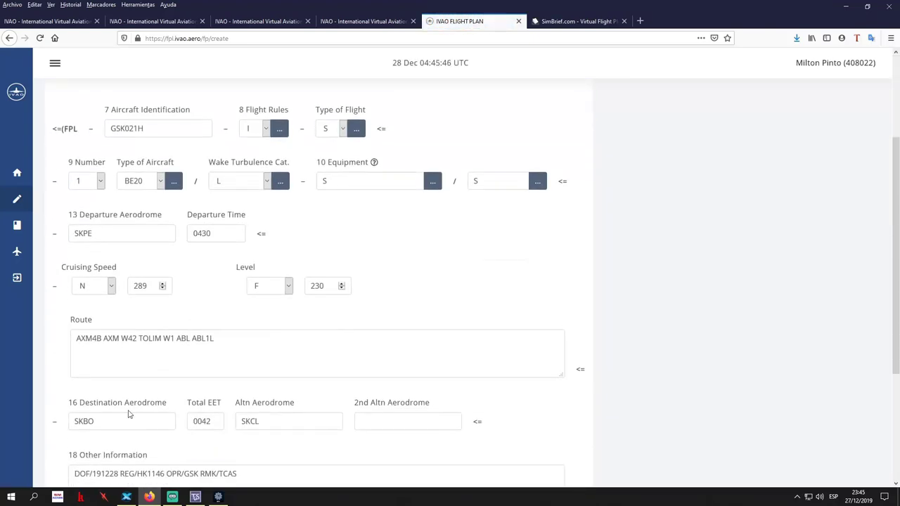
{"action": "scroll", "coordinate": [123, 401], "scroll_direction": "down", "scroll_amount": 3}
{"action": "left_click", "coordinate": [116, 331]}
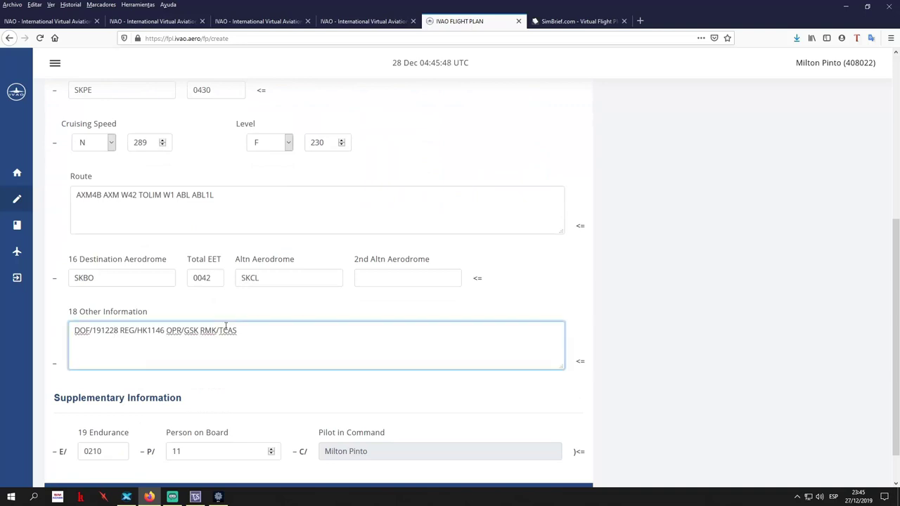
{"action": "key", "text": "BackSpace"}
{"action": "type", "text": "7"}
{"action": "scroll", "coordinate": [226, 325], "scroll_direction": "down", "scroll_amount": 1}
{"action": "left_click", "coordinate": [344, 454]}
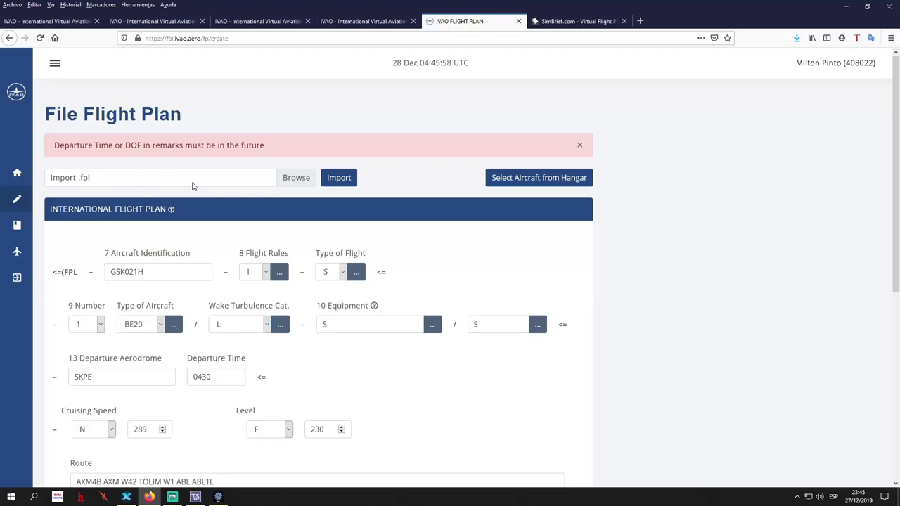
Change the flight date to DOF/191229 and submit, getting the plan accepted
{"action": "scroll", "coordinate": [376, 412], "scroll_direction": "down", "scroll_amount": 1}
{"action": "scroll", "coordinate": [376, 412], "scroll_direction": "down", "scroll_amount": 3}
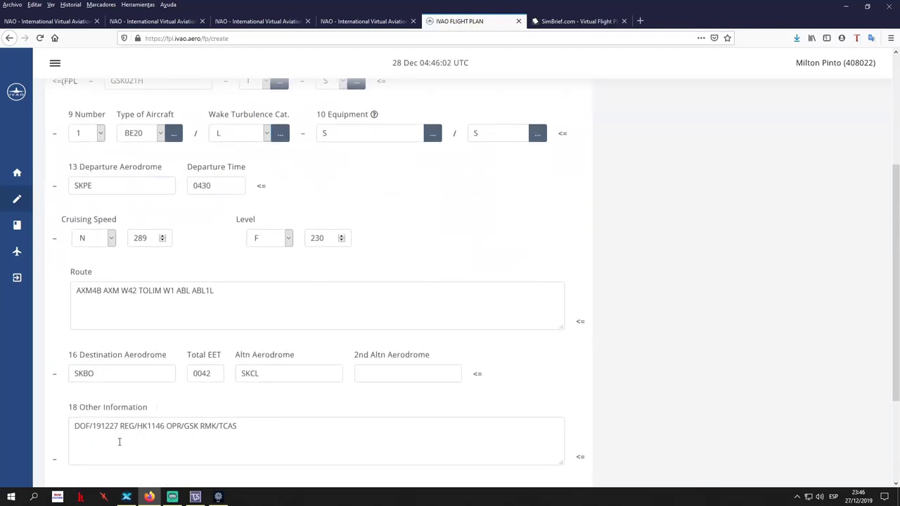
{"action": "left_click_drag", "start_coordinate": [118, 426], "coordinate": [114, 427]}
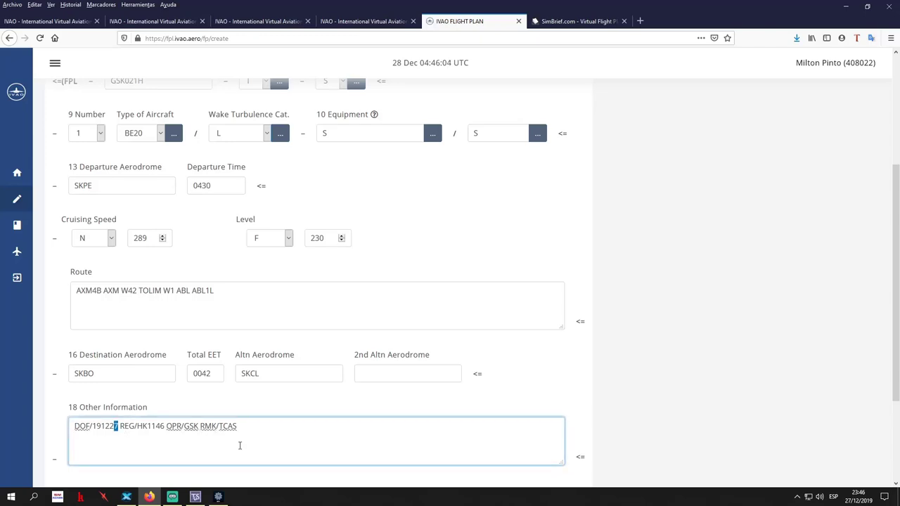
{"action": "key", "text": "BackSpace"}
{"action": "key", "text": "BackSpace"}
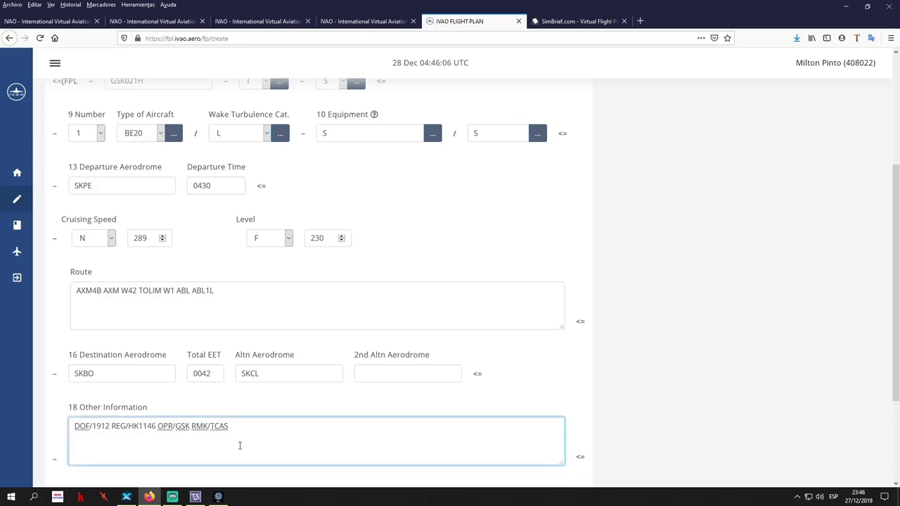
{"action": "type", "text": "29"}
{"action": "scroll", "coordinate": [243, 446], "scroll_direction": "down", "scroll_amount": 3}
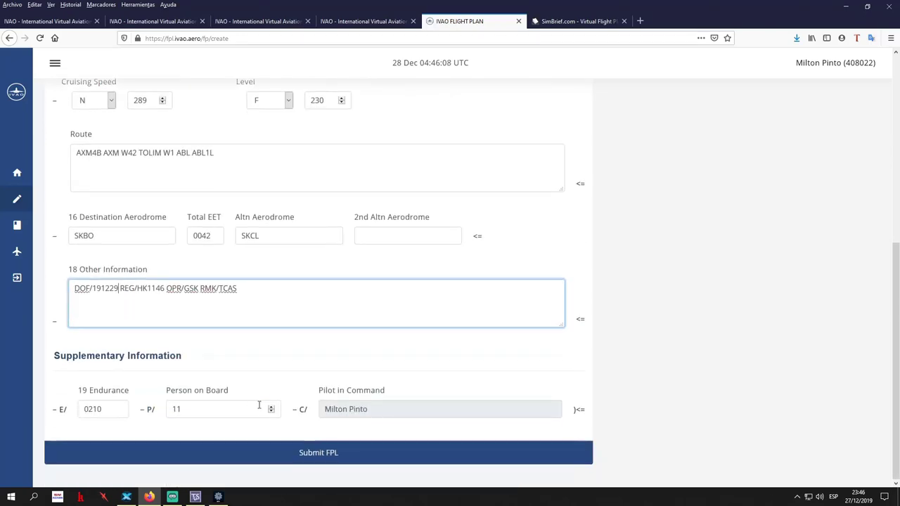
{"action": "left_click", "coordinate": [315, 454]}
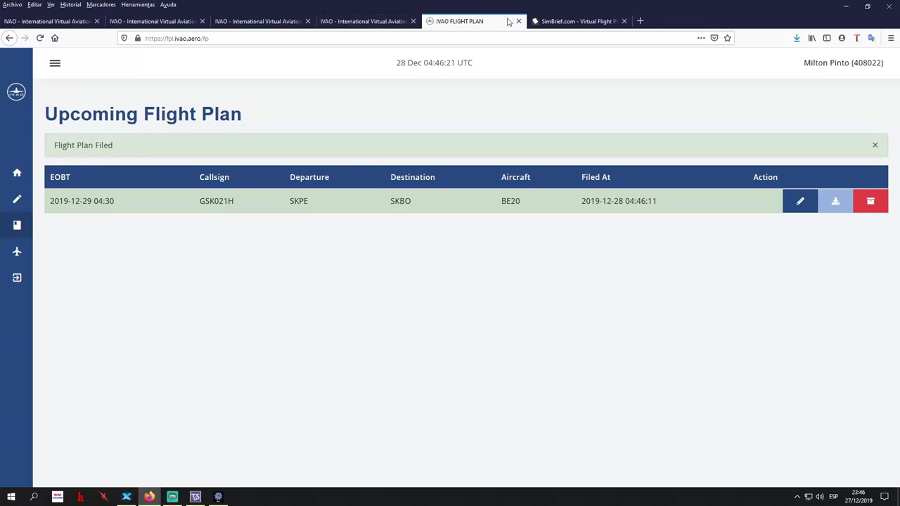
Bring IVAO Pilot Client: Altitude to the front and close its Flight Plan notice
{"action": "left_click", "coordinate": [218, 497]}
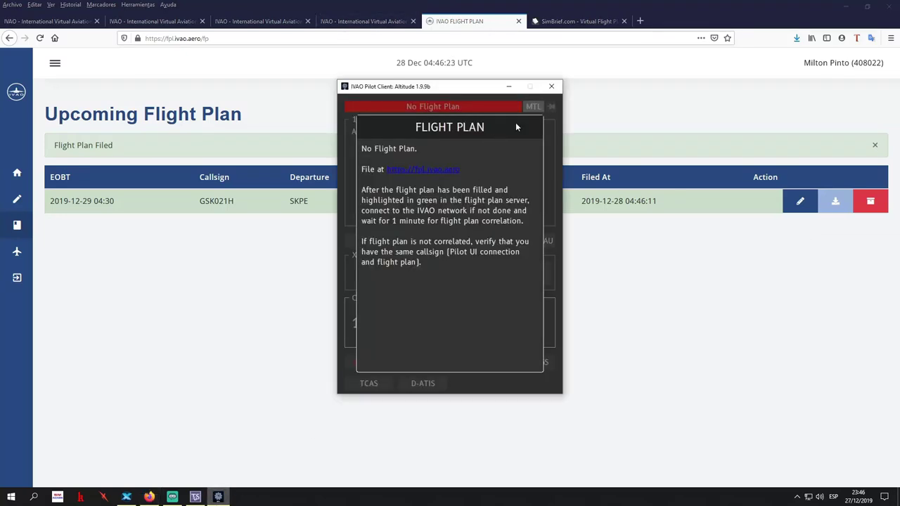
{"action": "left_click", "coordinate": [568, 278]}
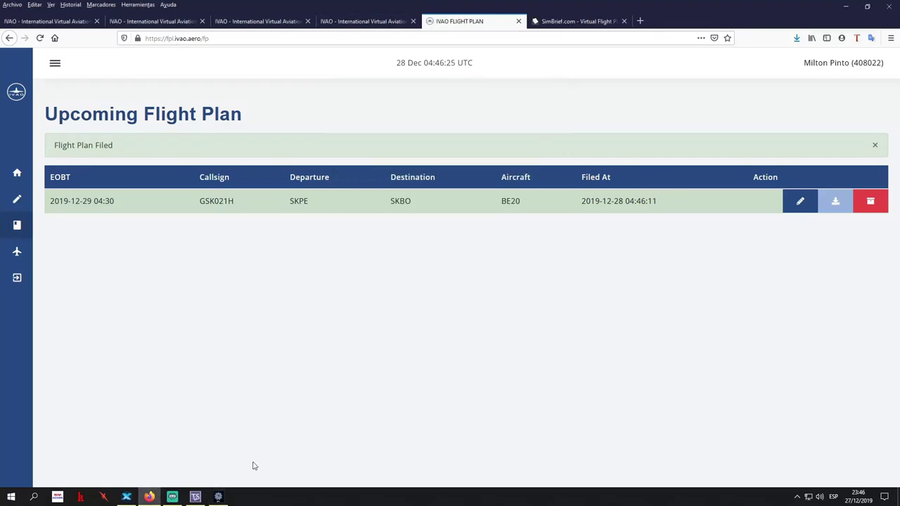
{"action": "left_click", "coordinate": [220, 496]}
{"action": "left_click", "coordinate": [550, 306]}
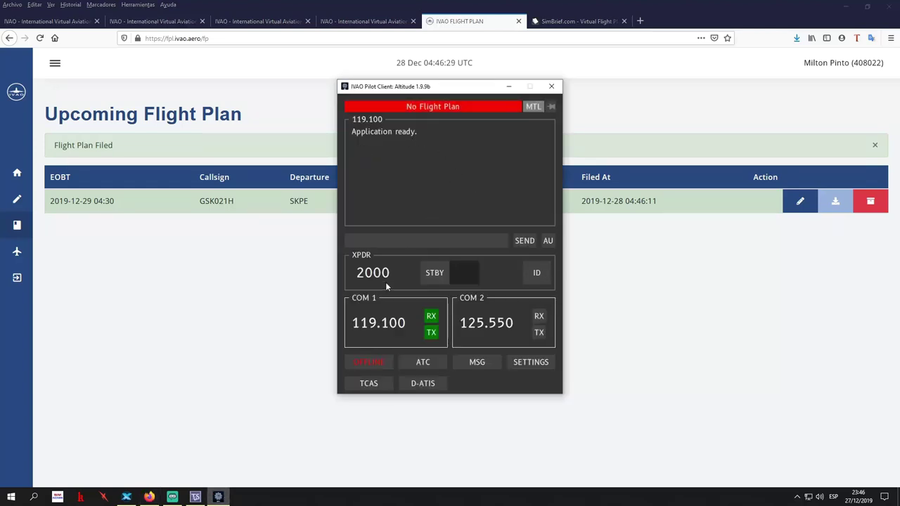
Enter callsign GSK002, keep the SHARD1 server, and fill in the VID and the pilot's real name
{"action": "left_click", "coordinate": [377, 363]}
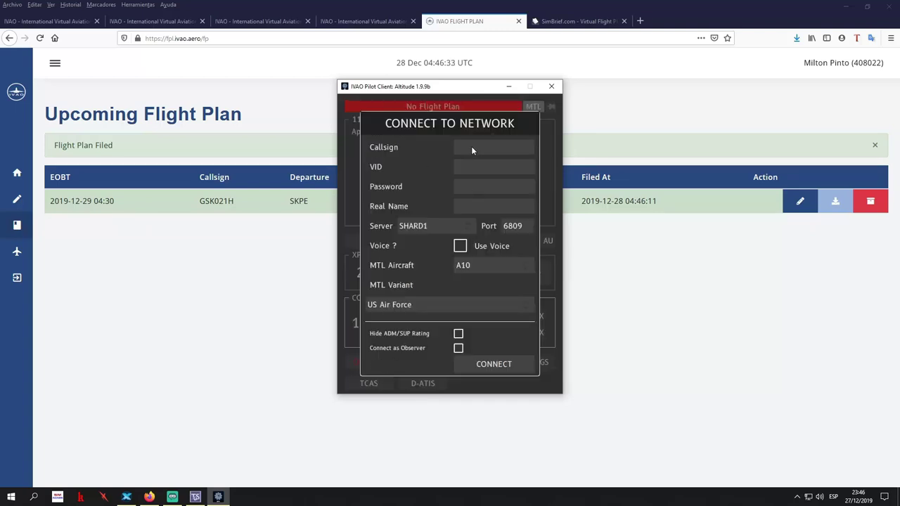
{"action": "type", "text": "GSK002"}
{"action": "key", "text": "alt+Down"}
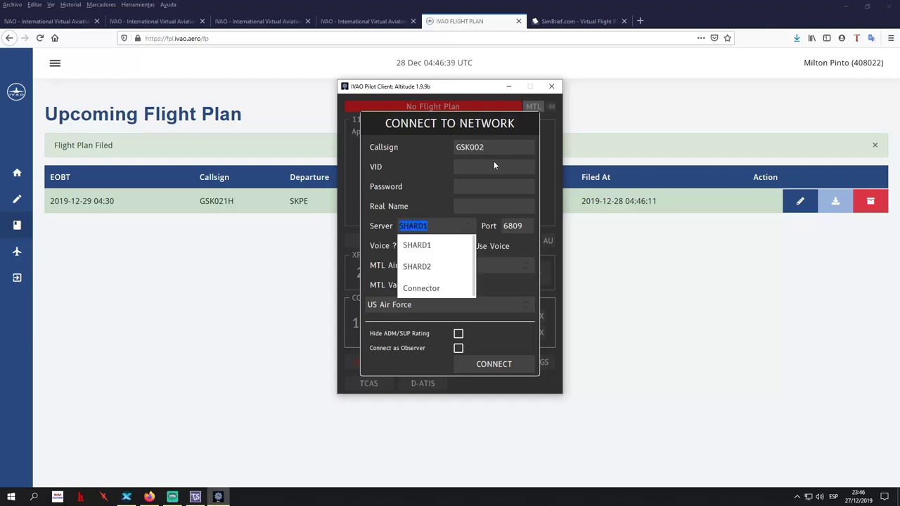
{"action": "key", "text": "Return"}
{"action": "left_click", "coordinate": [478, 171]}
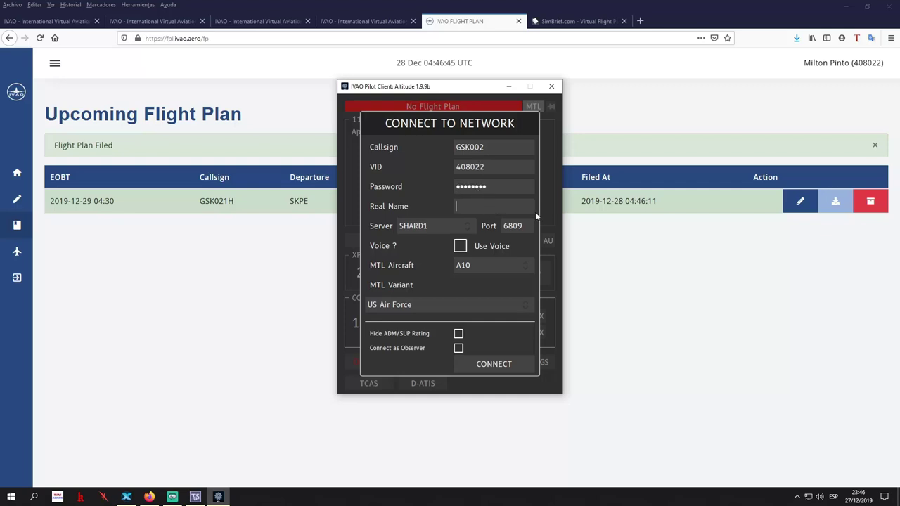
{"action": "type", "text": "Milton Pi"}
{"action": "key", "text": "BackSpace"}
{"action": "type", "text": "into"}
Choose the PA18 model with the PA-18-150 Super Cub [OE-AIF] variant and connect to IVAO
{"action": "left_click", "coordinate": [482, 265]}
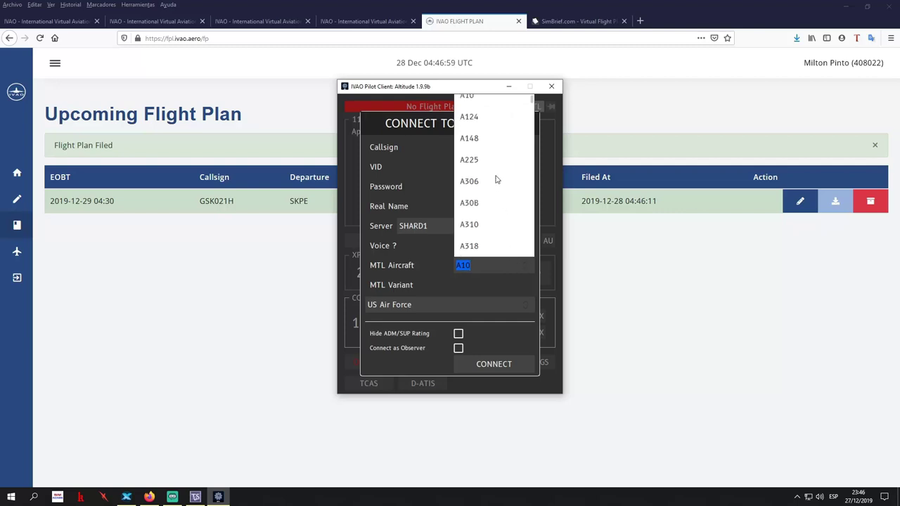
{"action": "type", "text": "pa"}
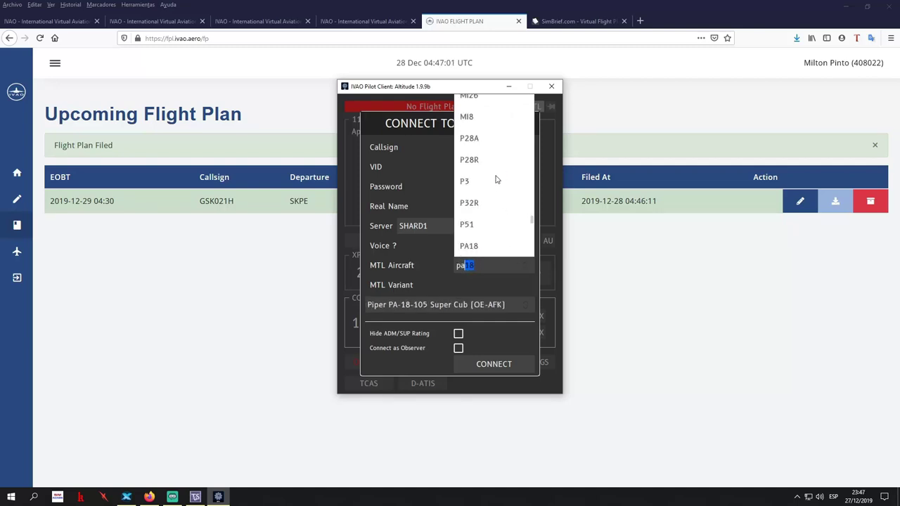
{"action": "type", "text": "28"}
{"action": "scroll", "coordinate": [518, 230], "scroll_direction": "down", "scroll_amount": 1}
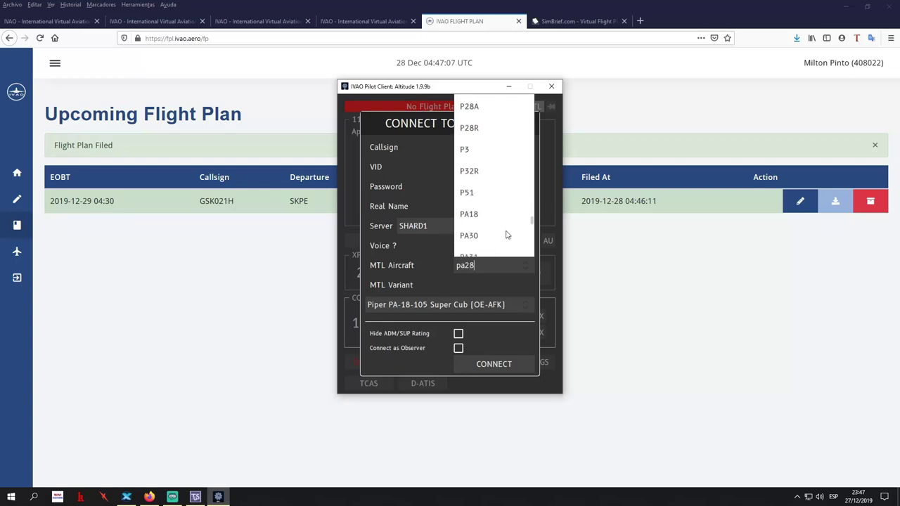
{"action": "scroll", "coordinate": [507, 235], "scroll_direction": "down", "scroll_amount": 1}
{"action": "scroll", "coordinate": [506, 235], "scroll_direction": "down", "scroll_amount": 1}
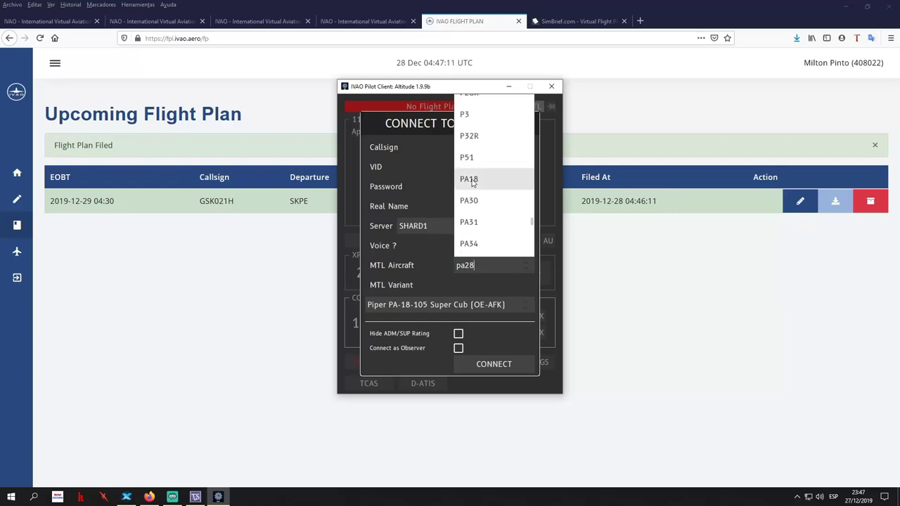
{"action": "left_click", "coordinate": [472, 180]}
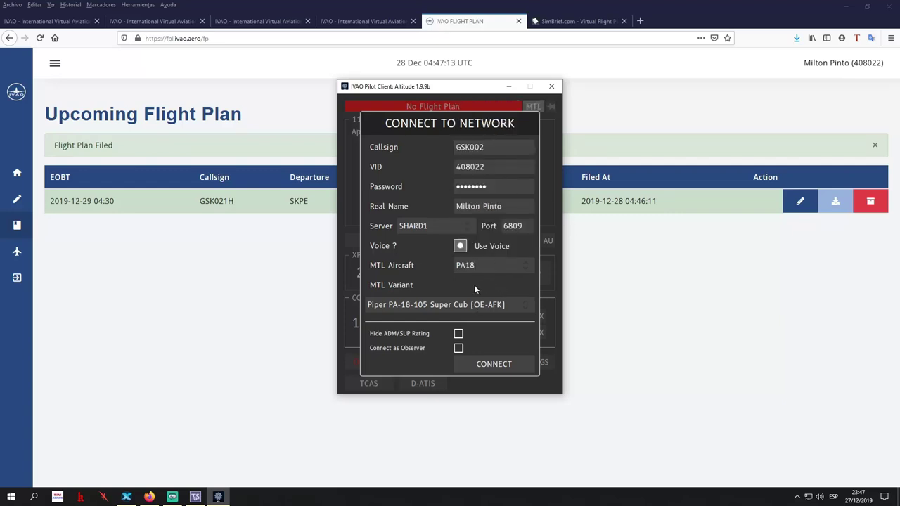
{"action": "left_click", "coordinate": [457, 306]}
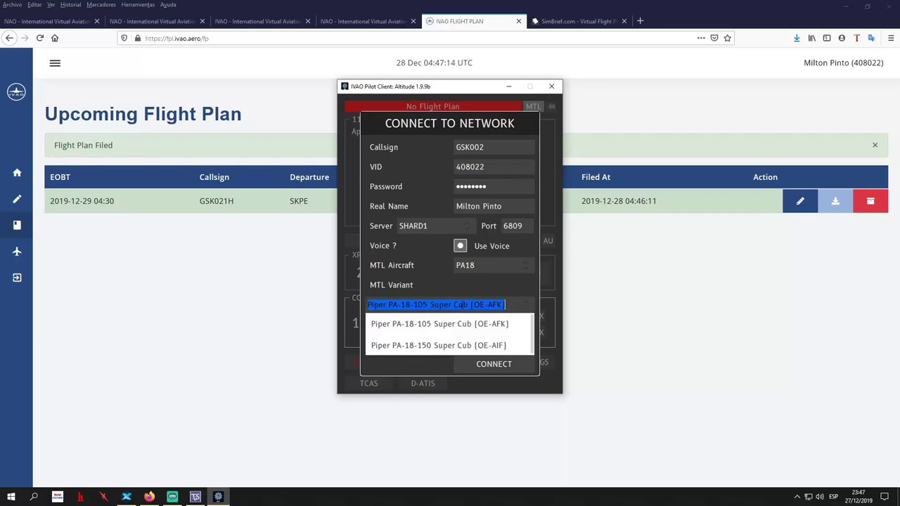
{"action": "left_click", "coordinate": [462, 346]}
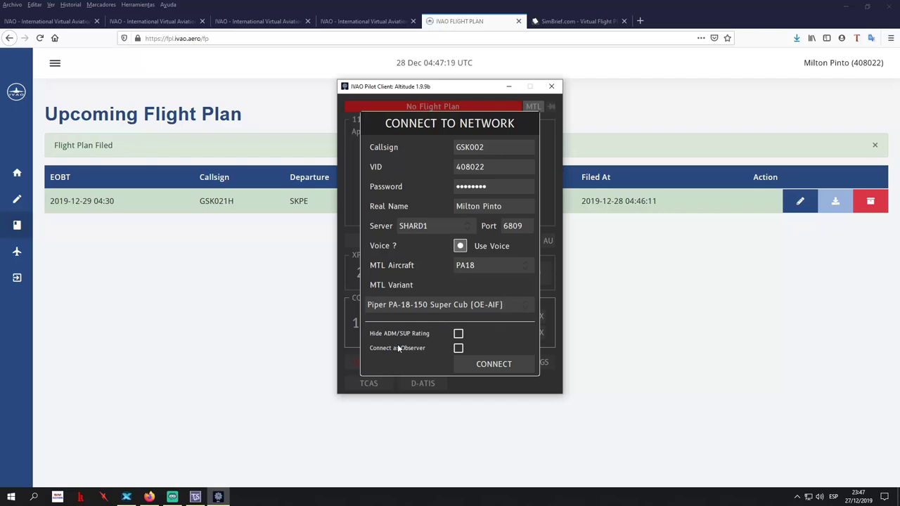
{"action": "left_click", "coordinate": [494, 364]}
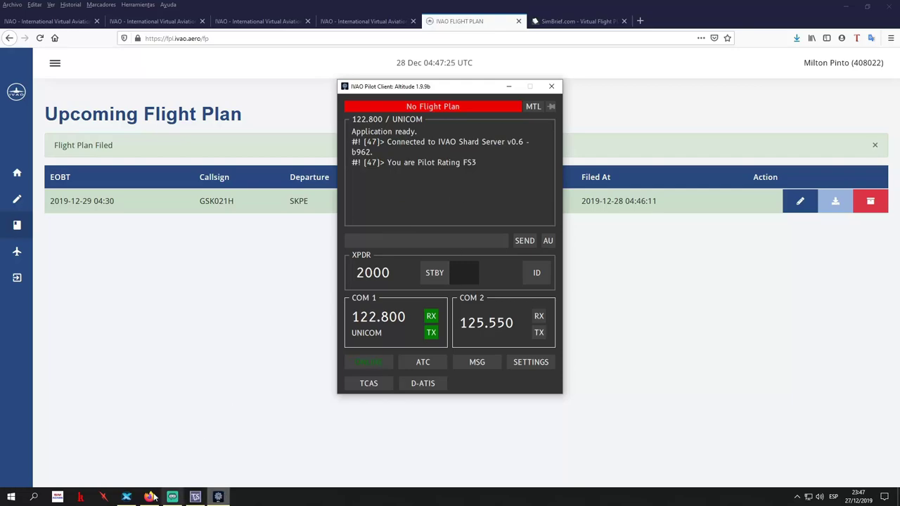
{"action": "left_click", "coordinate": [127, 497]}
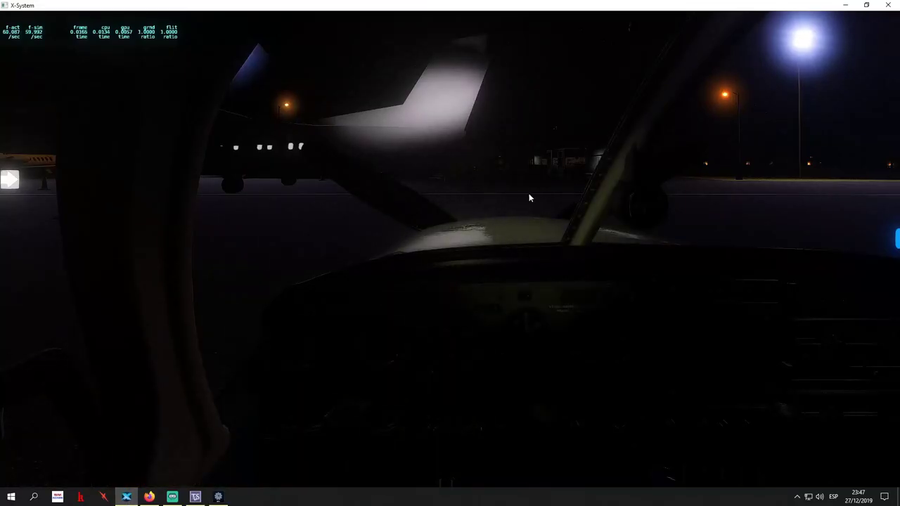
Cycle X-Plane through its external camera views, Shift+4 to Shift+0
{"action": "key", "text": "shift+4"}
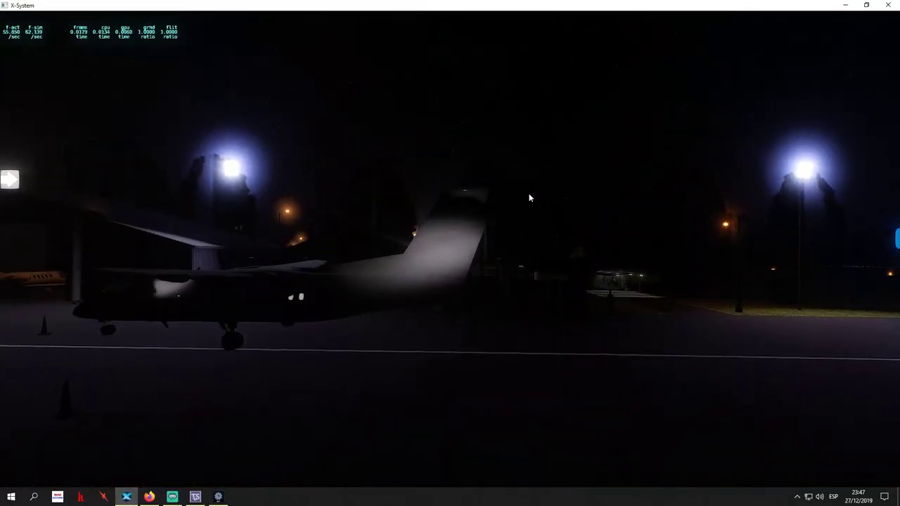
{"action": "key", "text": "shift+5"}
{"action": "key", "text": "shift+6"}
{"action": "key", "text": "shift+7"}
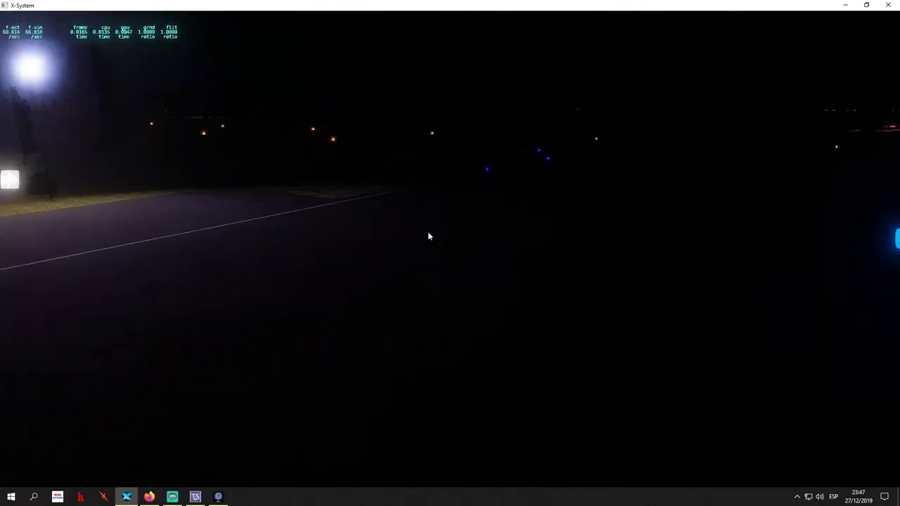
{"action": "key", "text": "shift+8"}
{"action": "key", "text": "shift+9"}
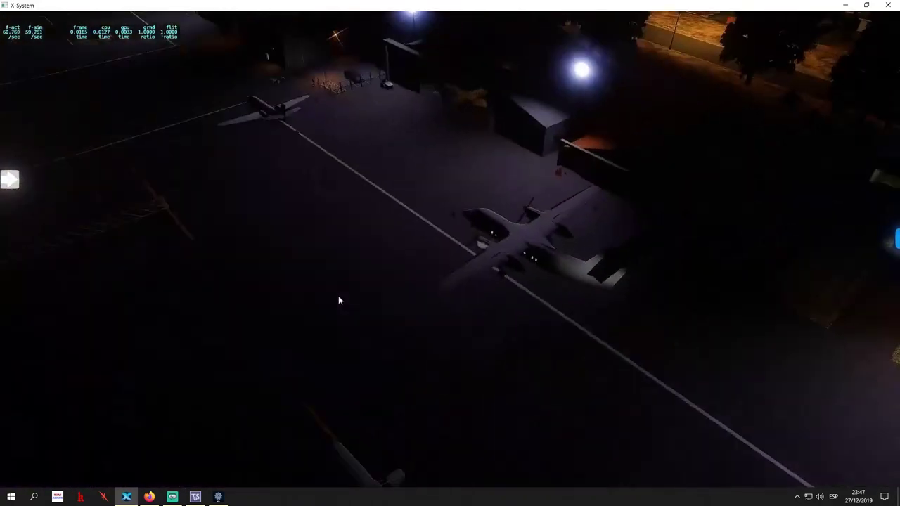
{"action": "key", "text": "shift+0"}
Rotate the outside camera around the night airport toward the runway lights, then return to the IVAO client
{"action": "key", "text": "Left"}
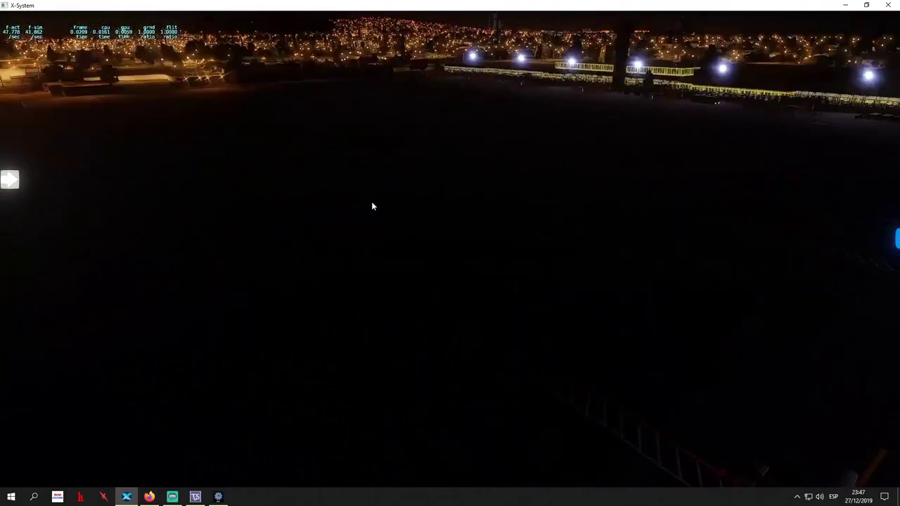
{"action": "key", "text": "Left"}
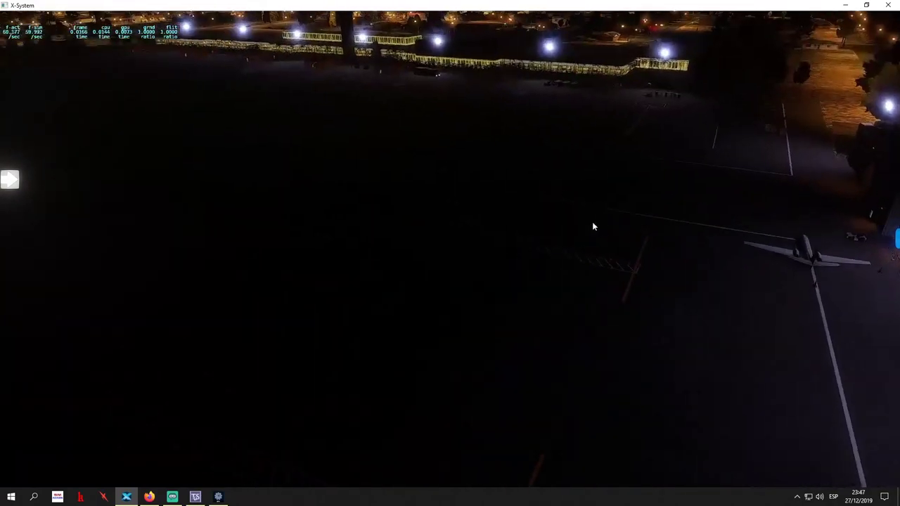
{"action": "key", "text": "Left"}
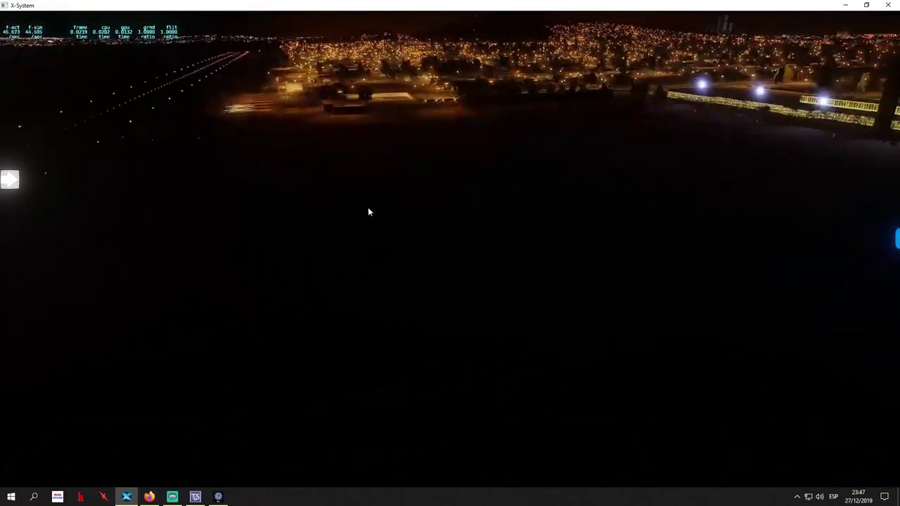
{"action": "key", "text": "Left"}
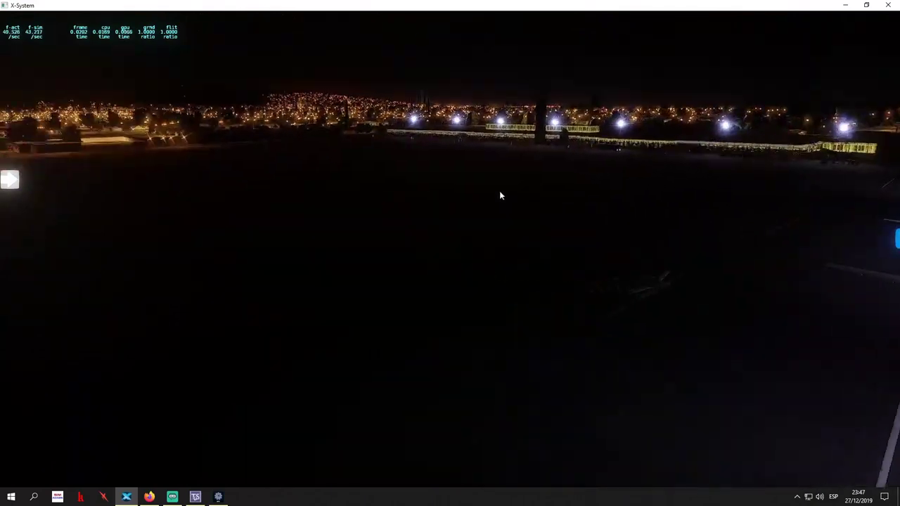
{"action": "key", "text": "Left"}
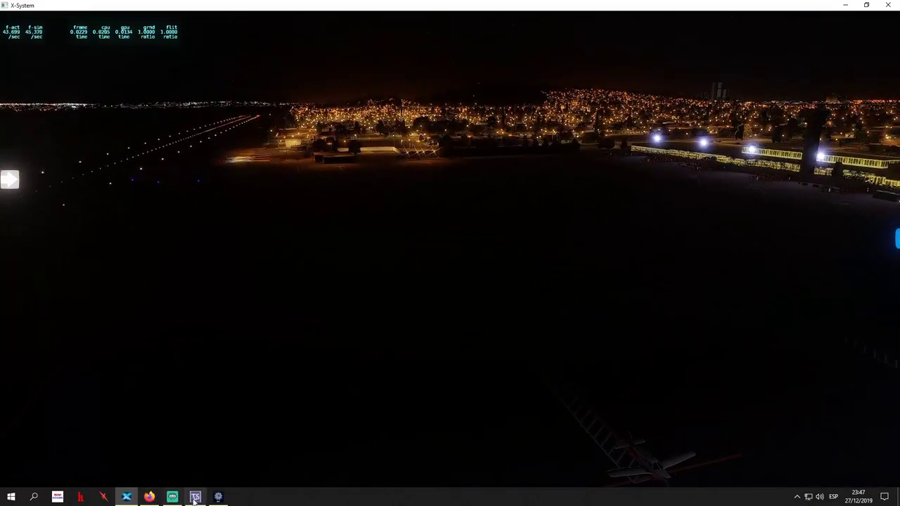
{"action": "left_click", "coordinate": [218, 497]}
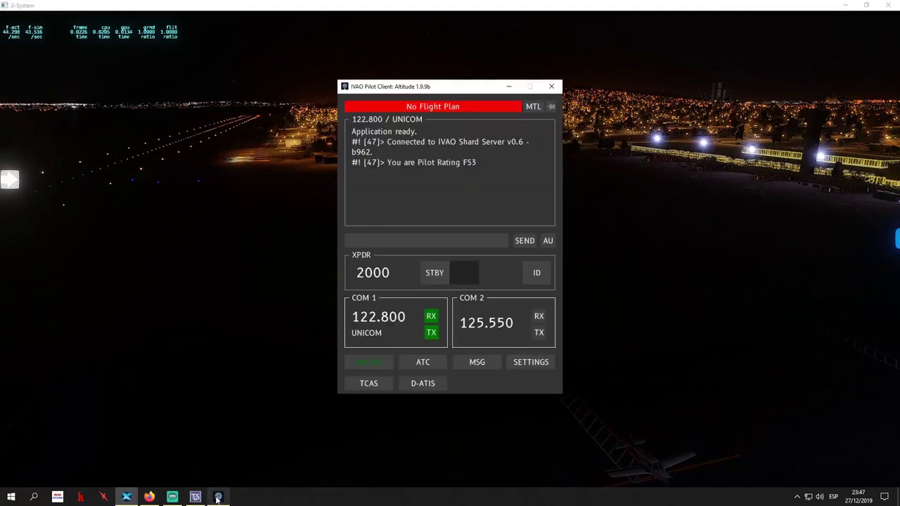
Check the flight plan info and review the MTL change form, leaving PA18 unchanged
{"action": "left_click", "coordinate": [465, 106]}
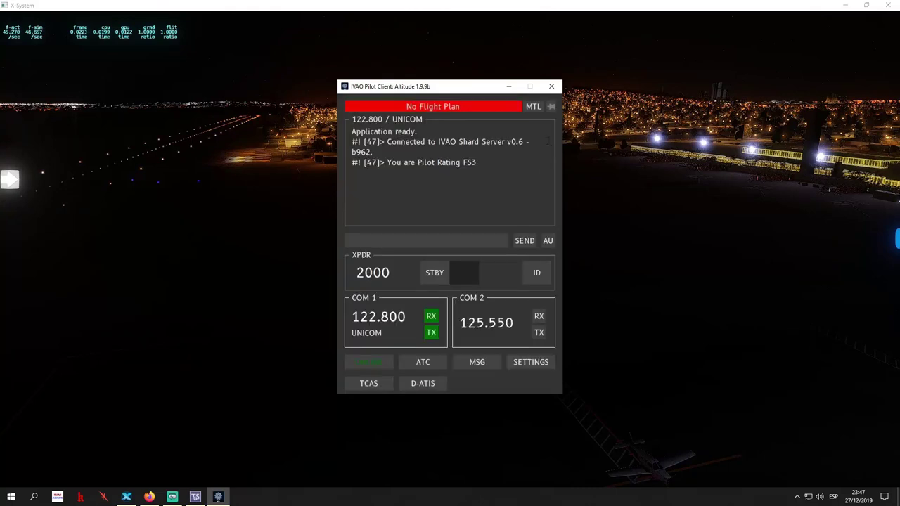
{"action": "left_click", "coordinate": [533, 106]}
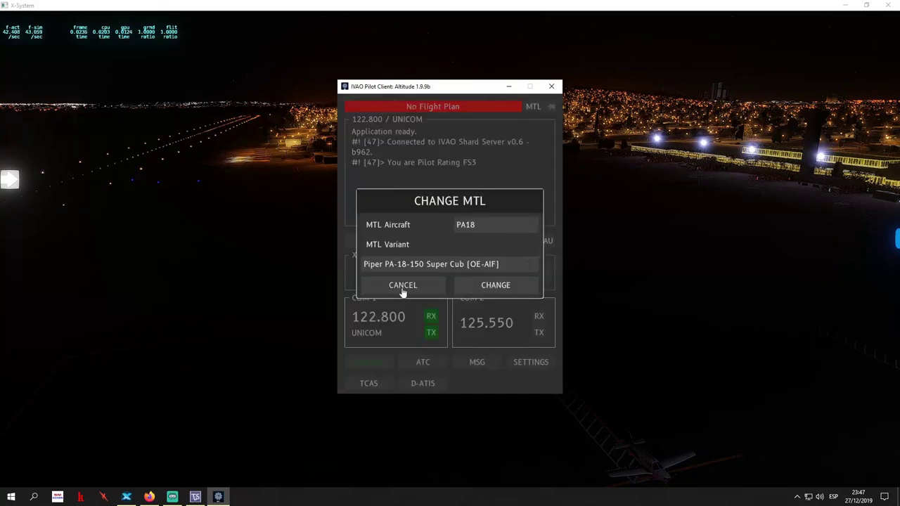
{"action": "left_click", "coordinate": [498, 225]}
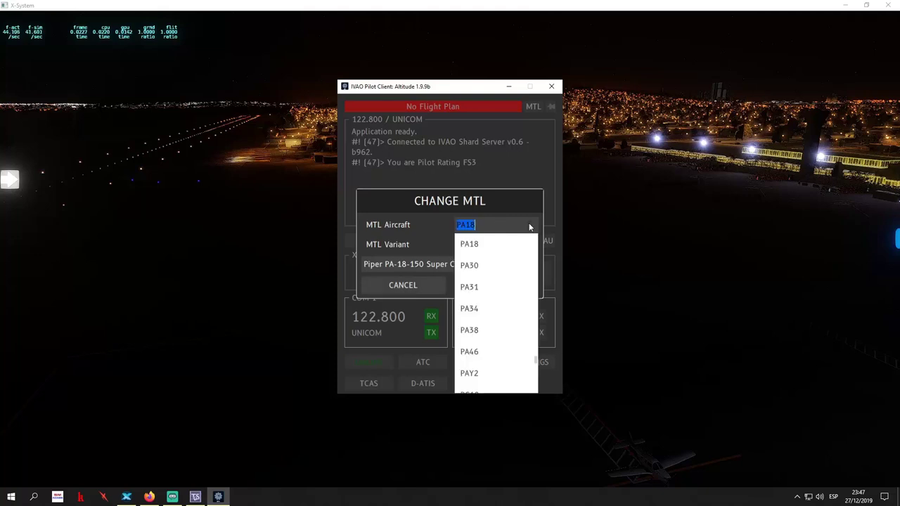
{"action": "scroll", "coordinate": [496, 318], "scroll_direction": "down", "scroll_amount": 3}
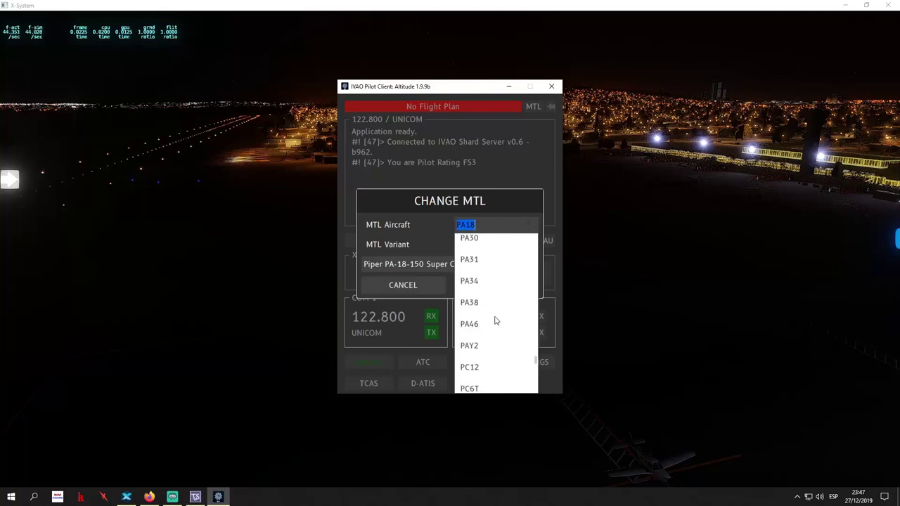
{"action": "scroll", "coordinate": [495, 320], "scroll_direction": "down", "scroll_amount": 1}
{"action": "scroll", "coordinate": [495, 320], "scroll_direction": "up", "scroll_amount": 6}
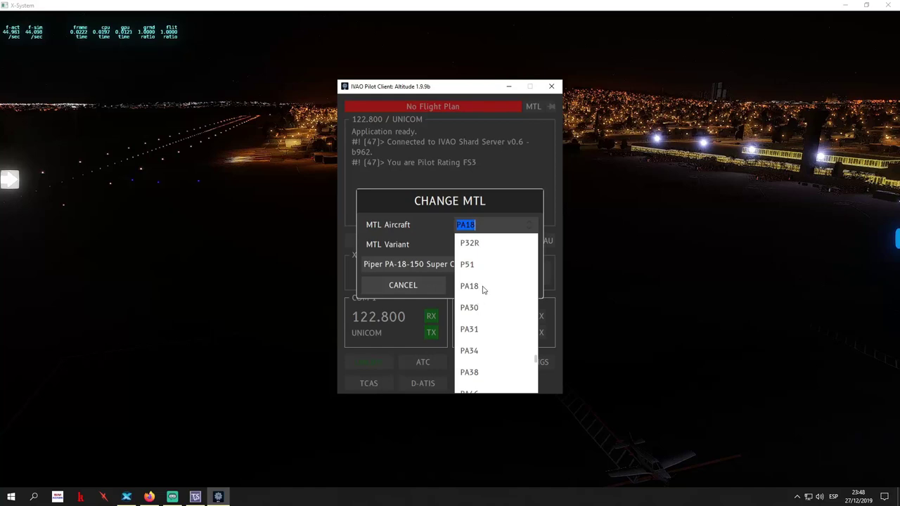
{"action": "left_click", "coordinate": [483, 290]}
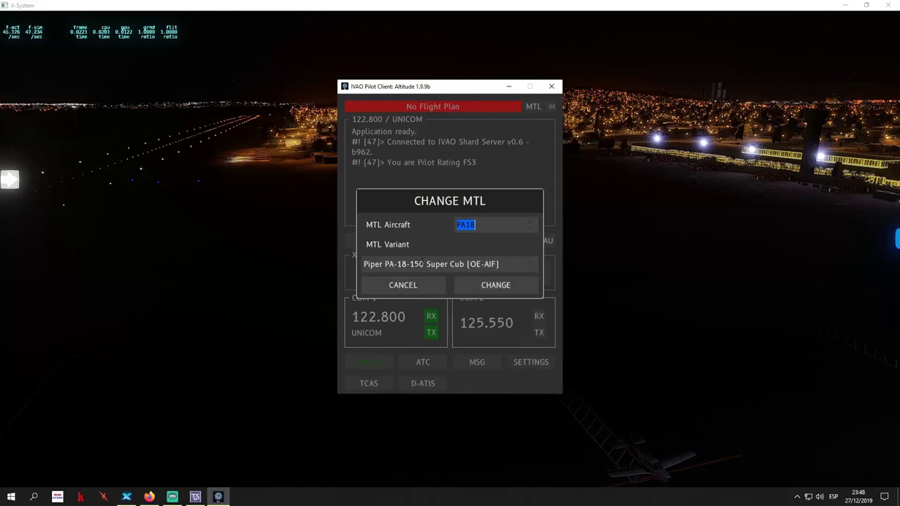
{"action": "left_click", "coordinate": [529, 265]}
{"action": "left_click", "coordinate": [527, 262]}
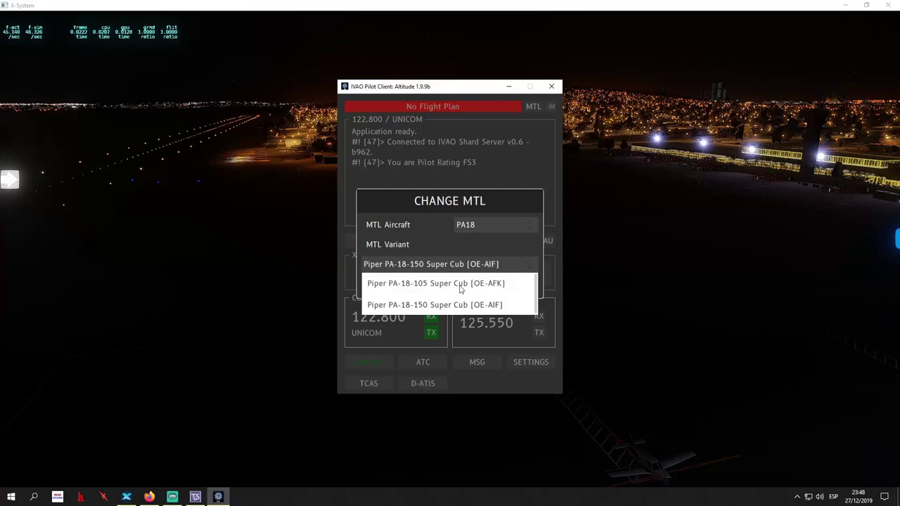
{"action": "left_click", "coordinate": [527, 261]}
{"action": "left_click", "coordinate": [425, 236]}
{"action": "left_click", "coordinate": [491, 288]}
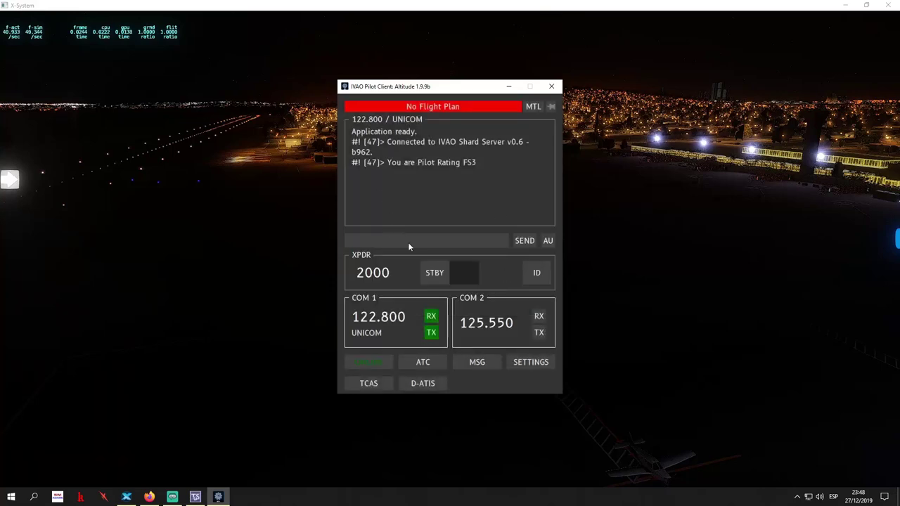
Toggle the transponder out of standby and back, toggle always-on-top, and go to the Upcoming Flight Plan page
{"action": "left_click", "coordinate": [435, 275]}
{"action": "left_click", "coordinate": [431, 280]}
{"action": "left_click", "coordinate": [546, 110]}
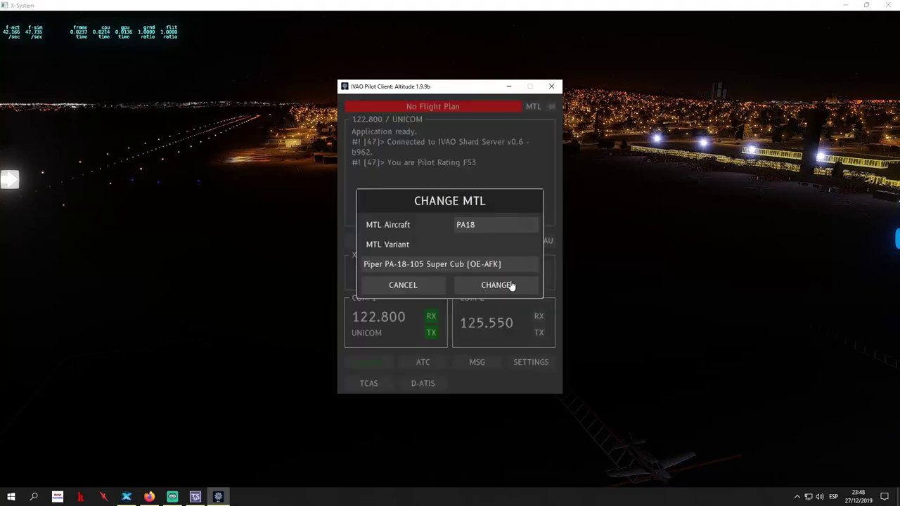
{"action": "left_click", "coordinate": [422, 288]}
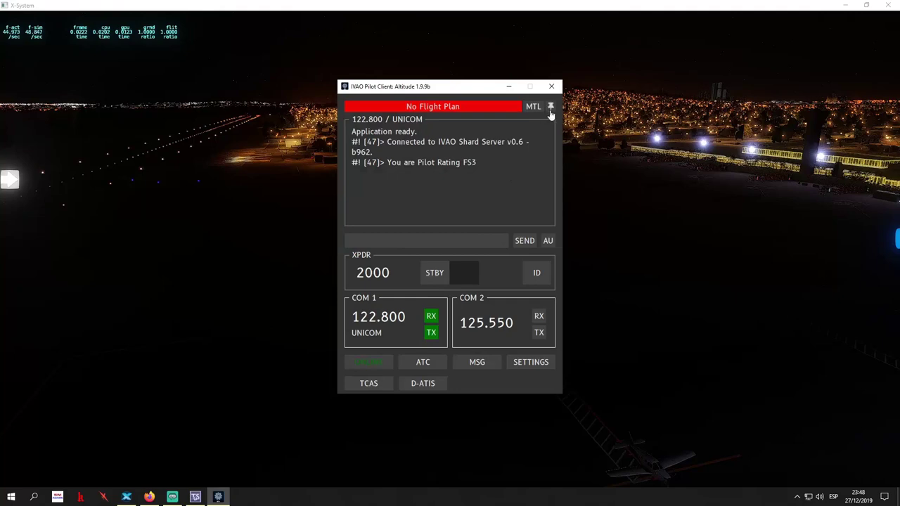
{"action": "left_click", "coordinate": [550, 108]}
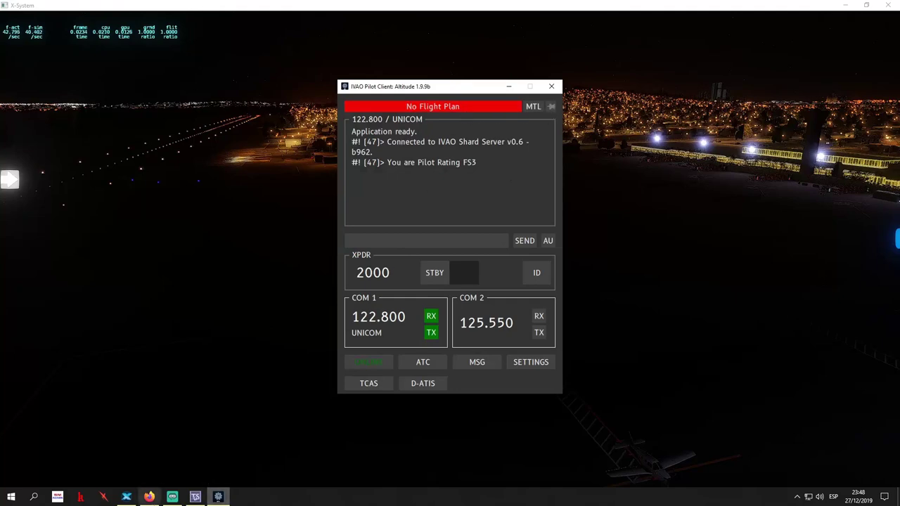
{"action": "left_click", "coordinate": [149, 497]}
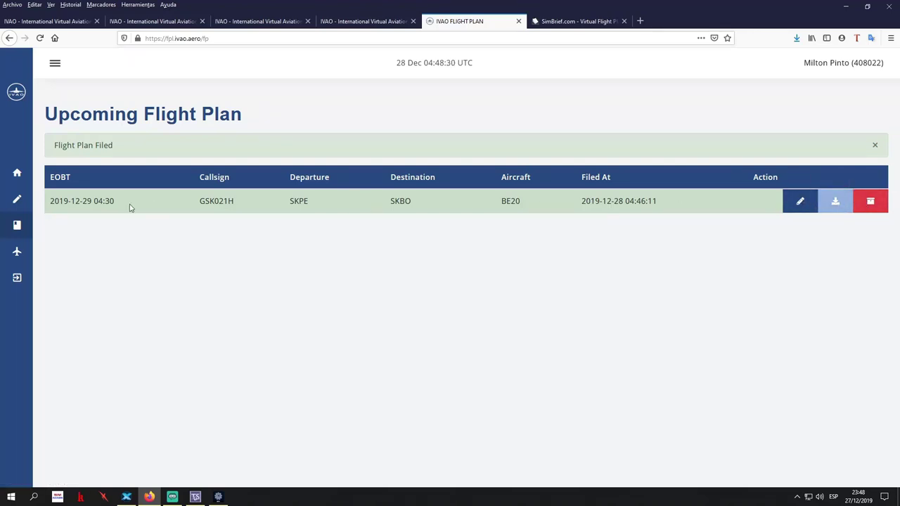
Look at the File a Flight Plan form, then open the Aircraft Hangar under My Flight Plan
{"action": "mouse_move", "coordinate": [26, 204]}
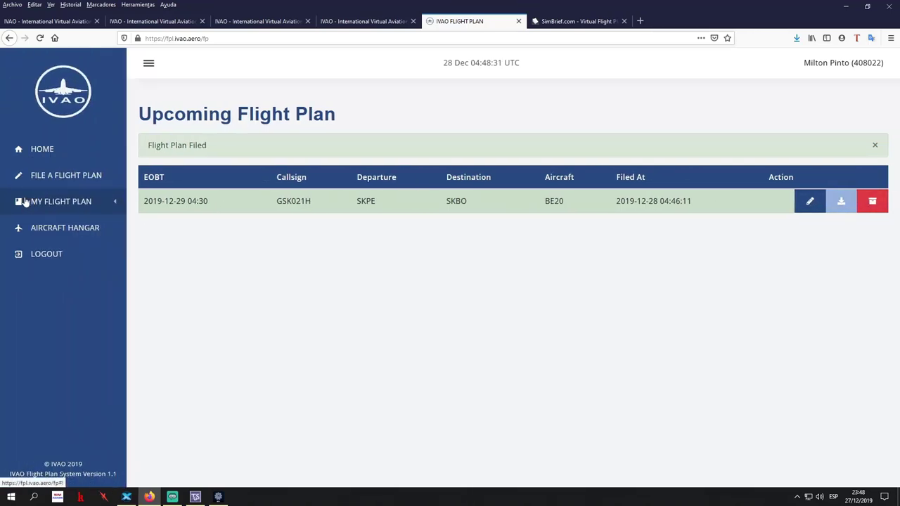
{"action": "left_click", "coordinate": [75, 181]}
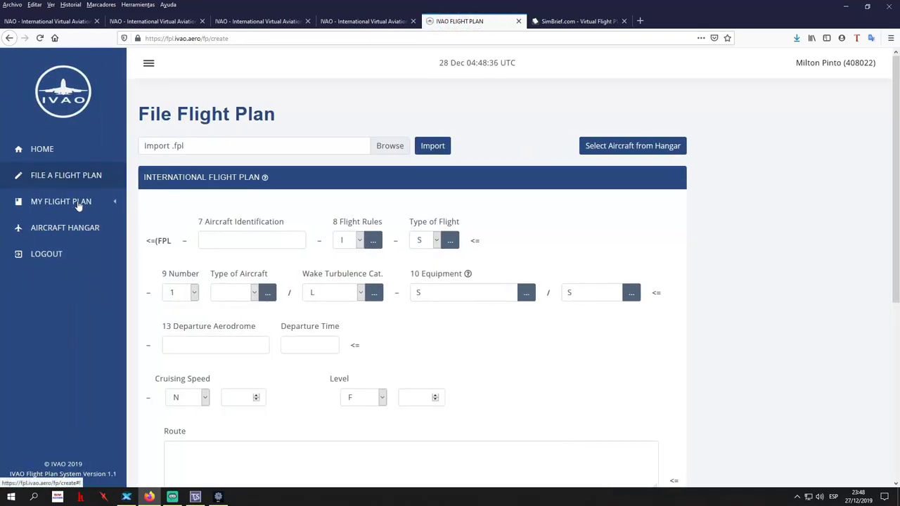
{"action": "left_click", "coordinate": [78, 203]}
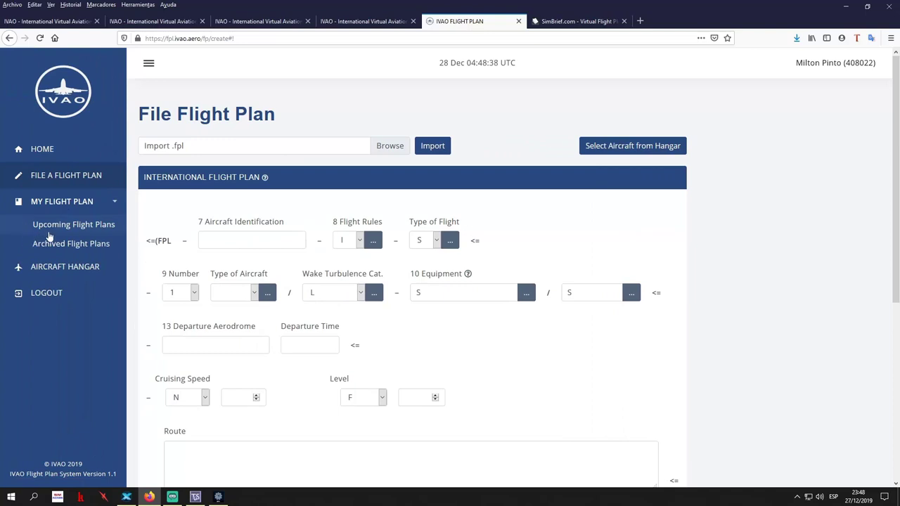
{"action": "left_click", "coordinate": [37, 268]}
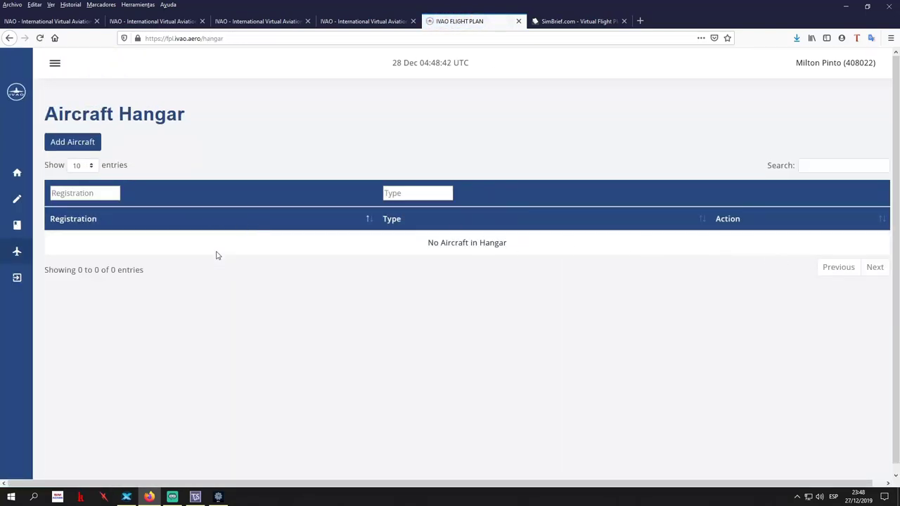
Filter the hangar by registration gsk002 and type pa28, then clear the type filter
{"action": "left_click", "coordinate": [107, 196]}
{"action": "type", "text": "gsk002"}
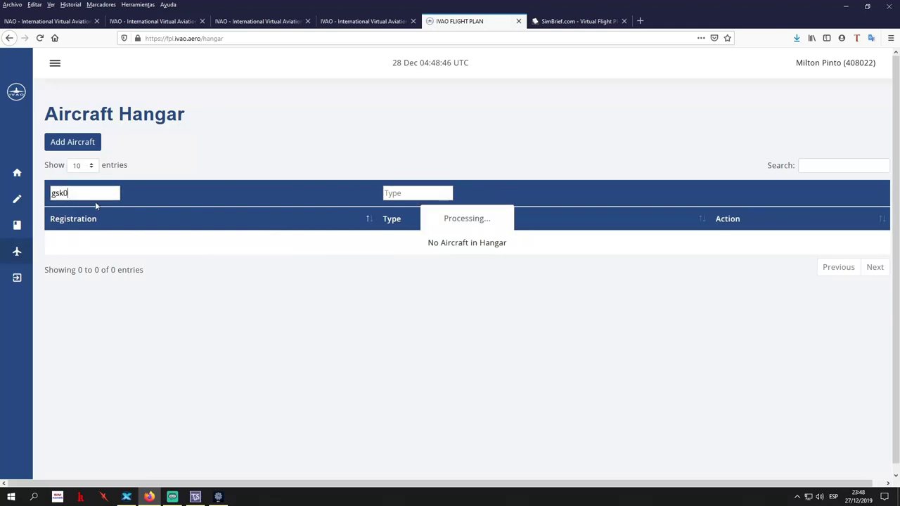
{"action": "left_click", "coordinate": [414, 193]}
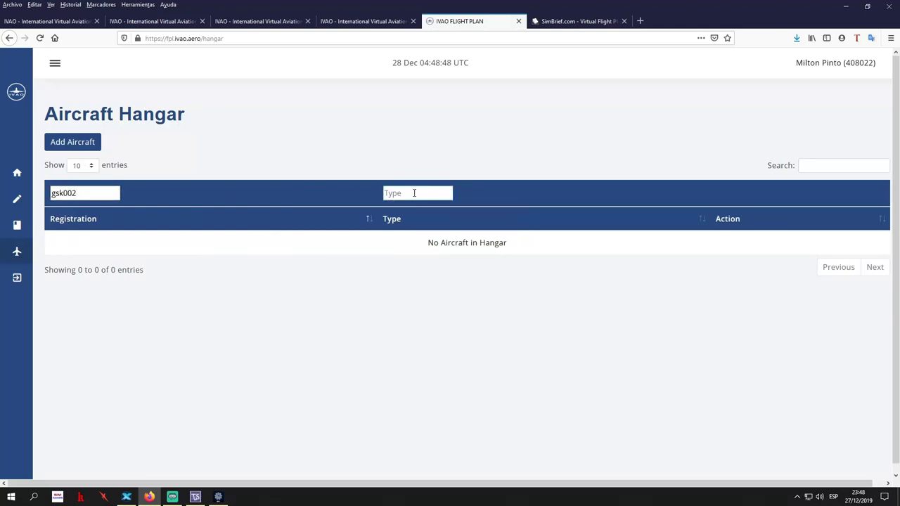
{"action": "type", "text": "pa28"}
{"action": "key", "text": "BackSpace"}
{"action": "key", "text": "BackSpace"}
{"action": "key", "text": "BackSpace"}
{"action": "left_click", "coordinate": [85, 192]}
{"action": "left_click", "coordinate": [397, 192]}
{"action": "type", "text": "pa28"}
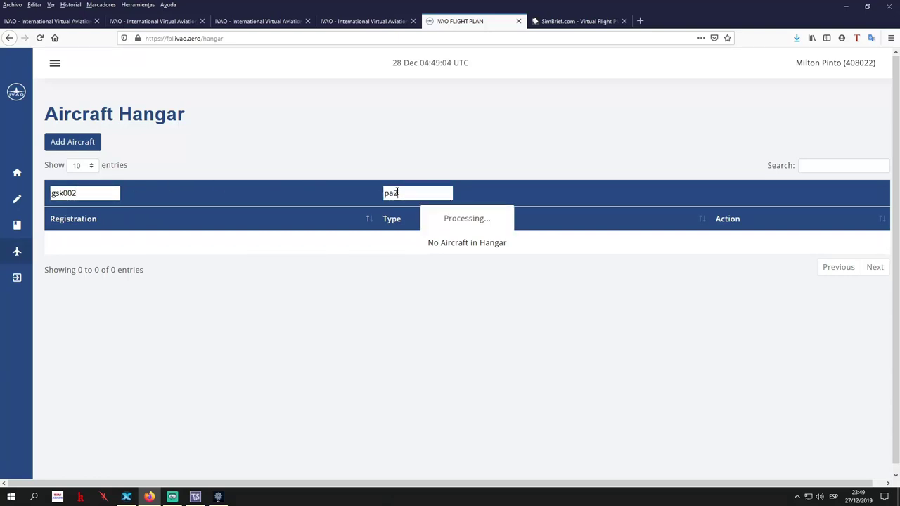
Open the empty Add Aircraft form, then return to the Flight Plan System home page
{"action": "left_click", "coordinate": [73, 143]}
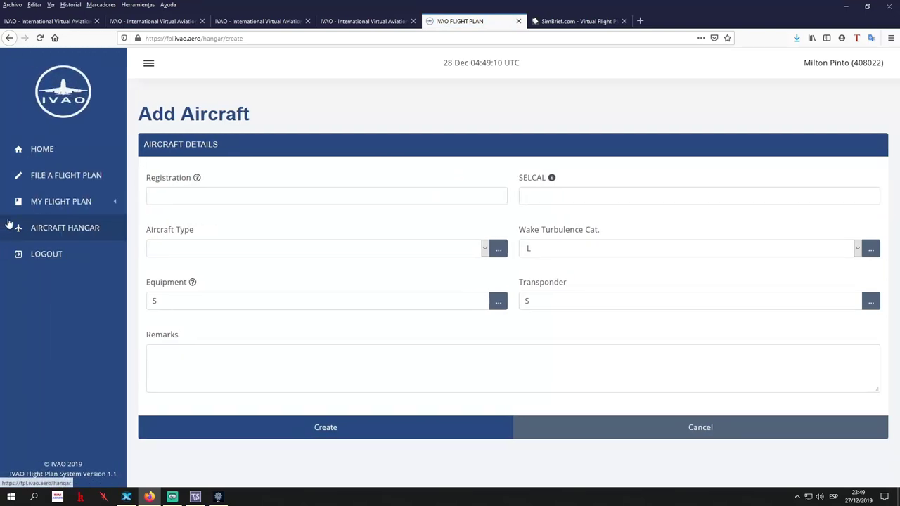
{"action": "mouse_move", "coordinate": [23, 252]}
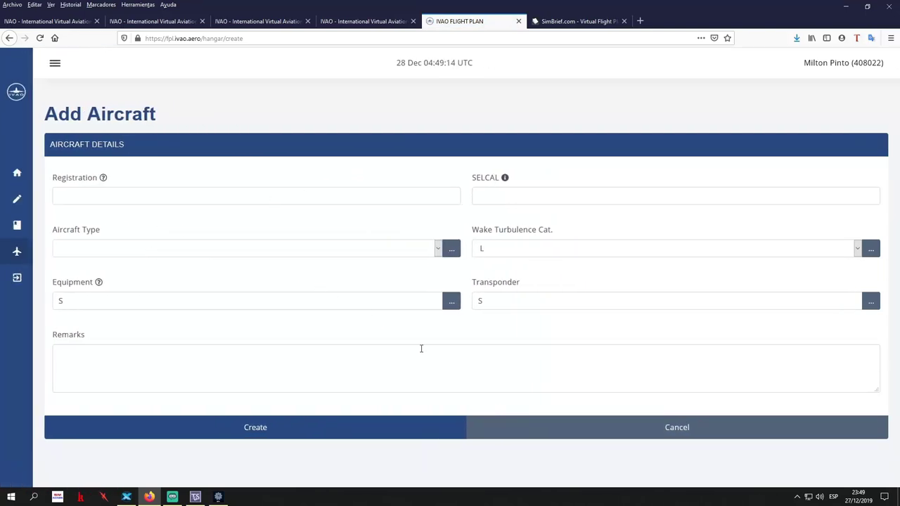
{"action": "mouse_move", "coordinate": [15, 211]}
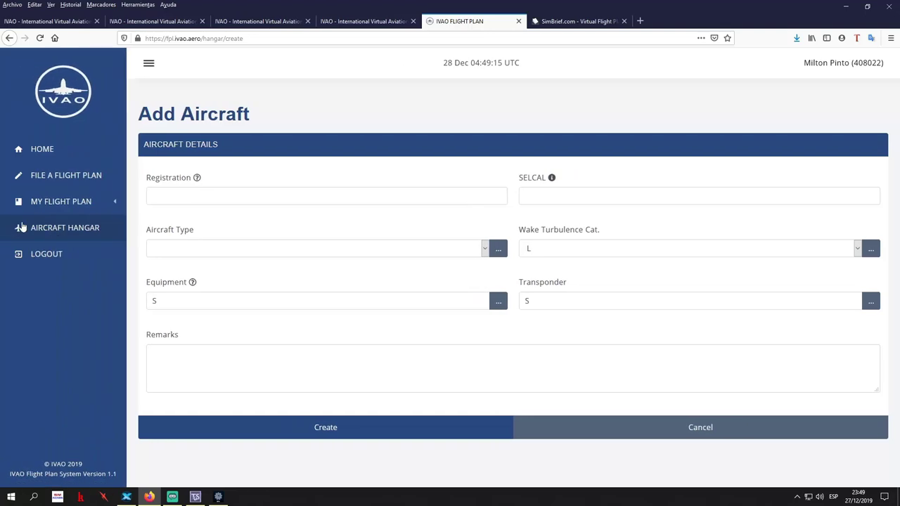
{"action": "left_click", "coordinate": [42, 152]}
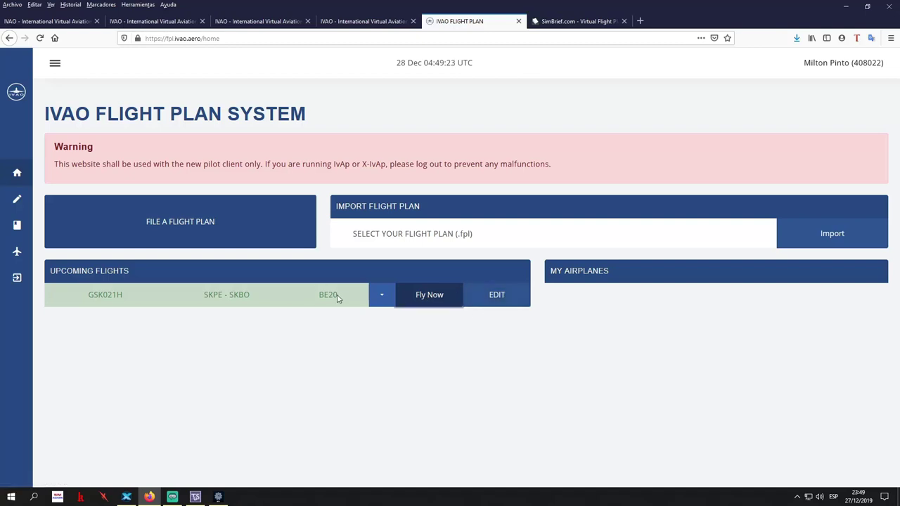
Open GSK021H's Fly Now dropdown to view Export and Close and Archive, then dismiss it
{"action": "left_click", "coordinate": [384, 298]}
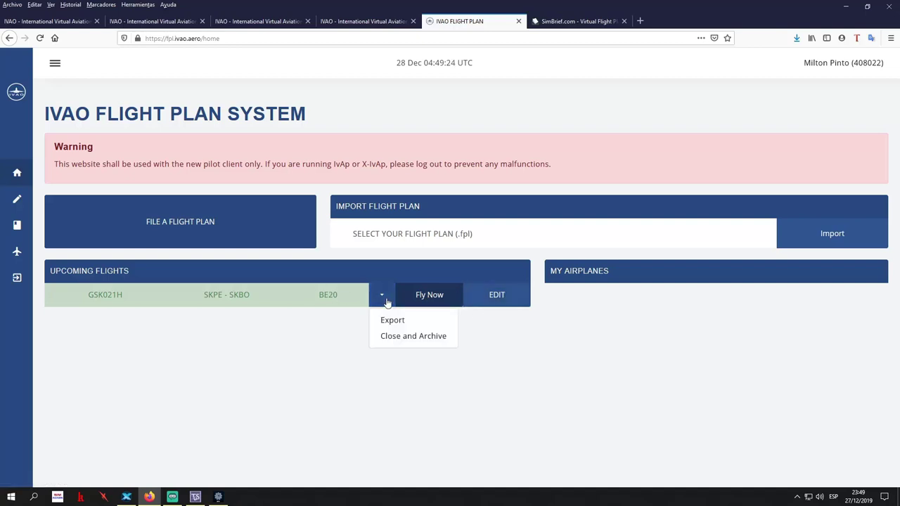
{"action": "left_click", "coordinate": [276, 342]}
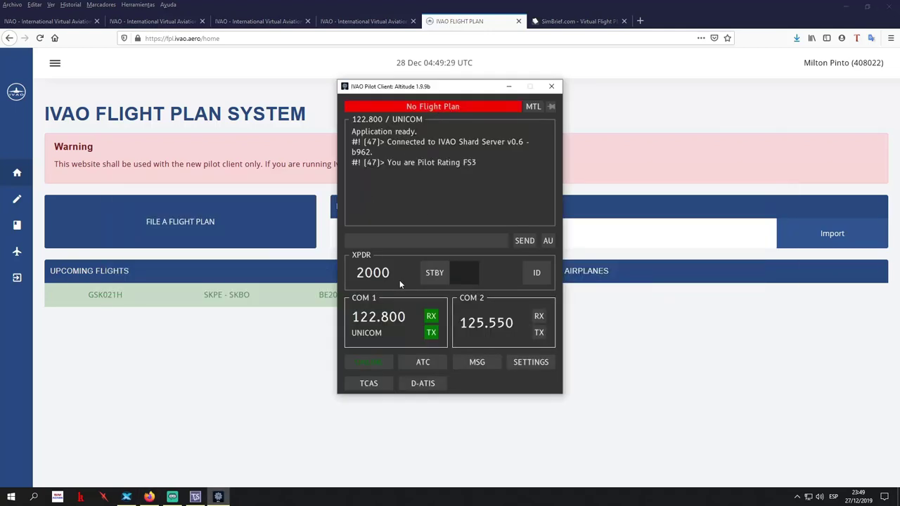
Replace PA18 with BE20 as the MTL aircraft, keeping the 27th Squadron [WCT] variant
{"action": "left_click", "coordinate": [532, 107]}
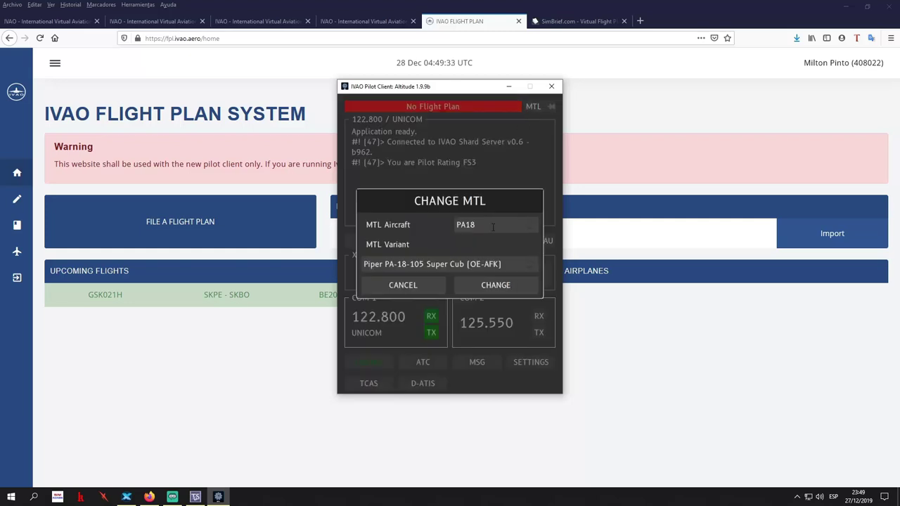
{"action": "left_click", "coordinate": [493, 225]}
{"action": "left_click", "coordinate": [499, 225]}
{"action": "key", "text": "BackSpace"}
{"action": "key", "text": "BackSpace"}
{"action": "key", "text": "BackSpace"}
{"action": "key", "text": "BackSpace"}
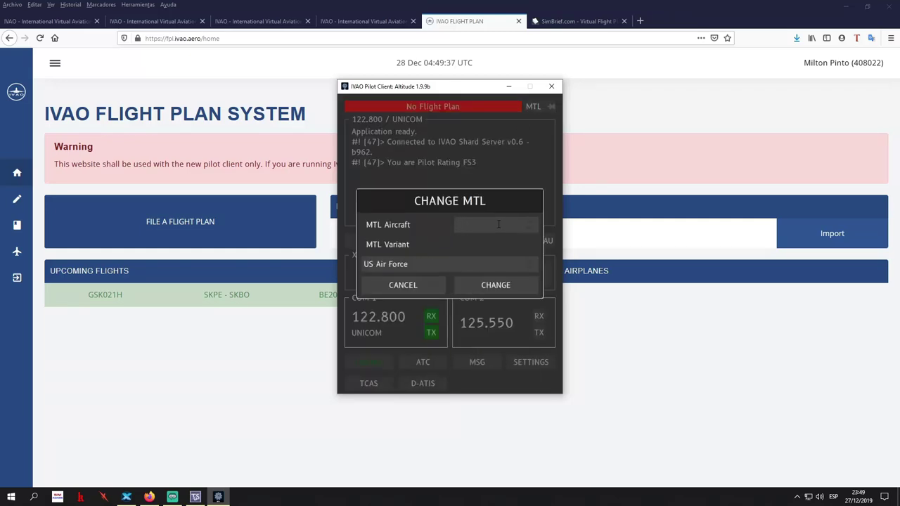
{"action": "type", "text": "be20"}
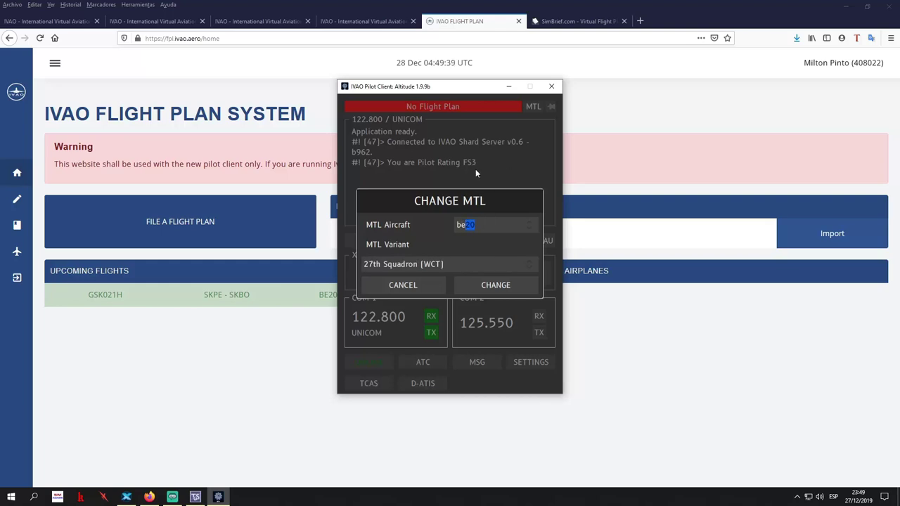
{"action": "left_click", "coordinate": [503, 284]}
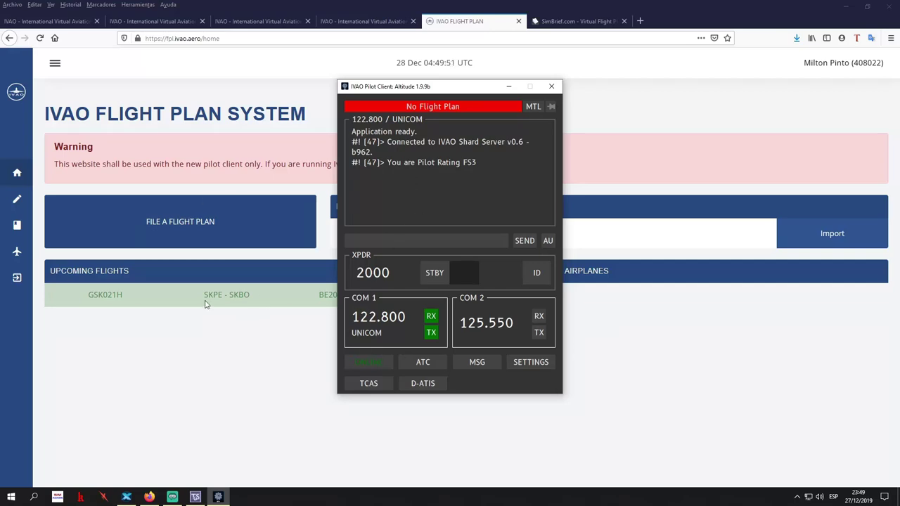
Bring the browser forward, click on its page, then switch back to the pilot client
{"action": "left_click", "coordinate": [251, 347]}
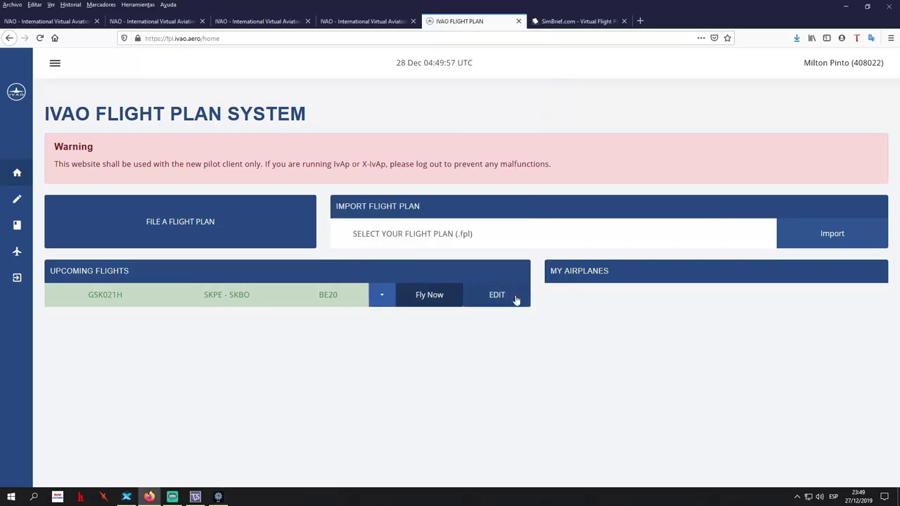
{"action": "double_click", "coordinate": [594, 270]}
{"action": "left_click", "coordinate": [443, 417]}
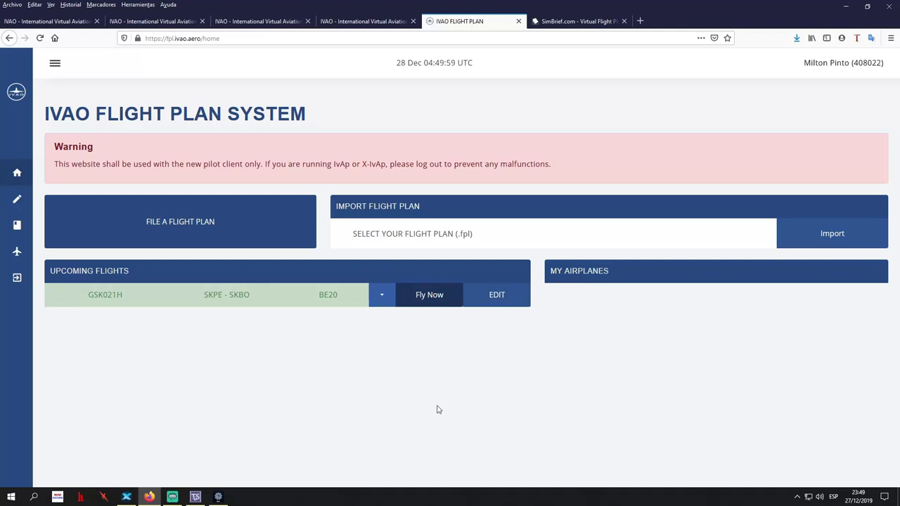
{"action": "key", "text": "alt+Tab"}
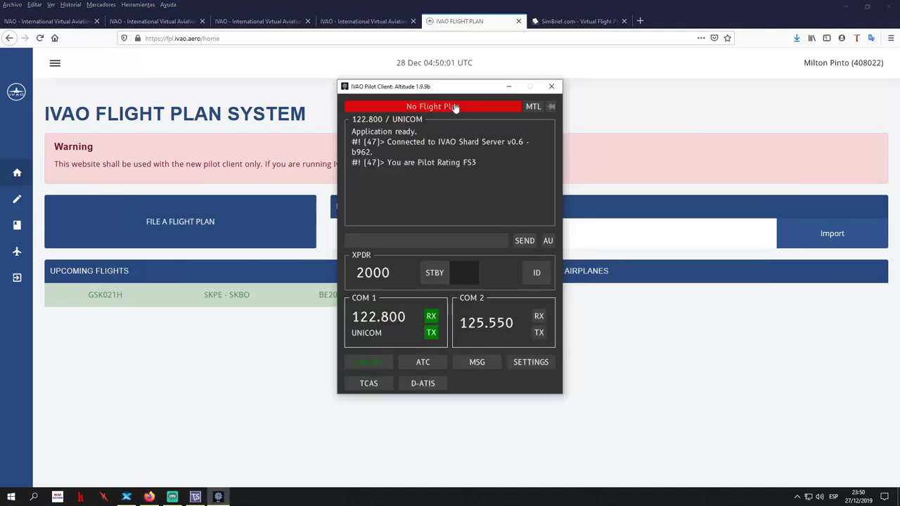
Change the BE20 MTL variant to Armed Forces of Malta and apply it
{"action": "left_click", "coordinate": [532, 107]}
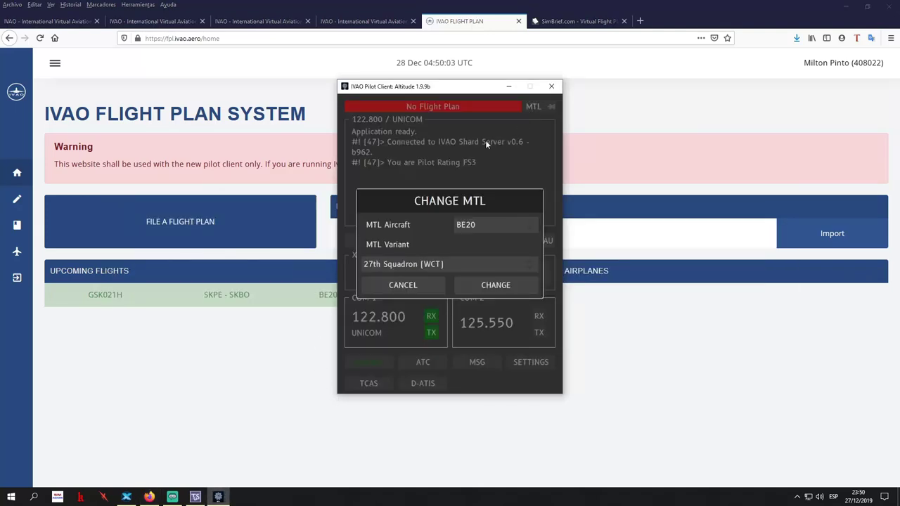
{"action": "left_click", "coordinate": [473, 266]}
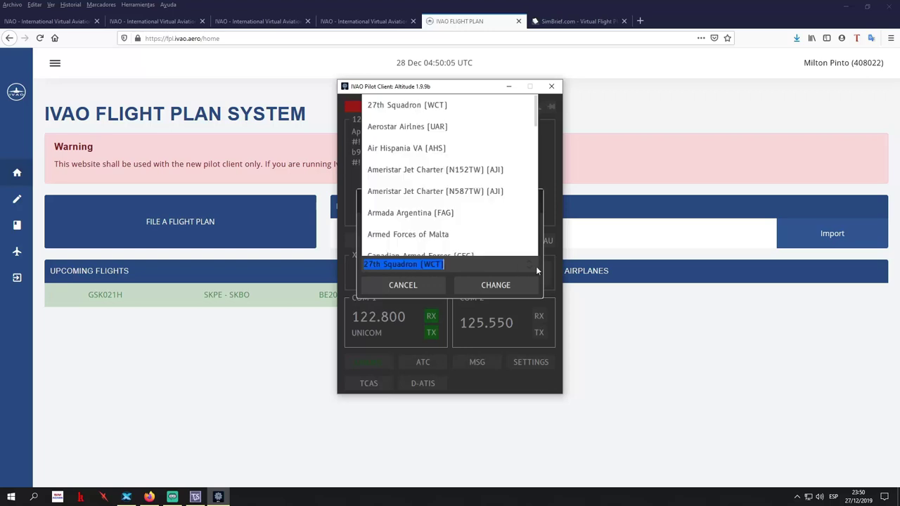
{"action": "scroll", "coordinate": [446, 223], "scroll_direction": "down", "scroll_amount": 2}
{"action": "left_click", "coordinate": [422, 204]}
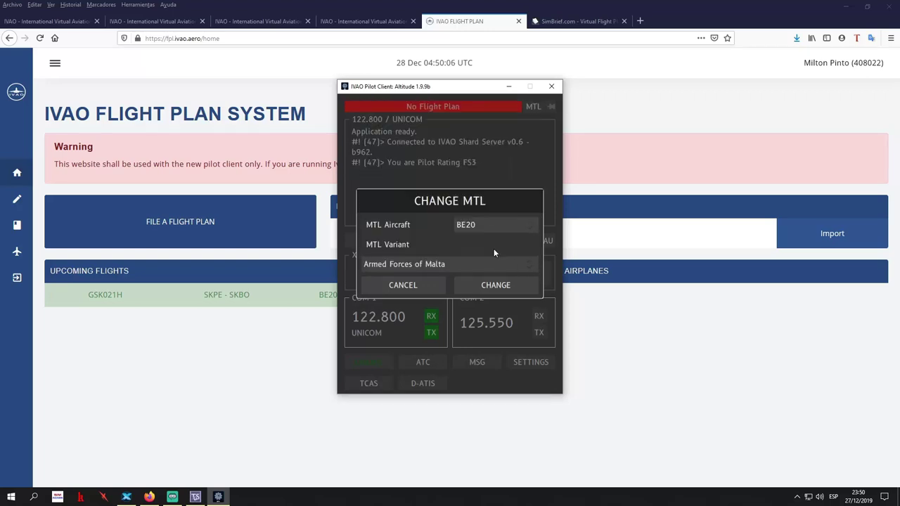
{"action": "left_click", "coordinate": [508, 286]}
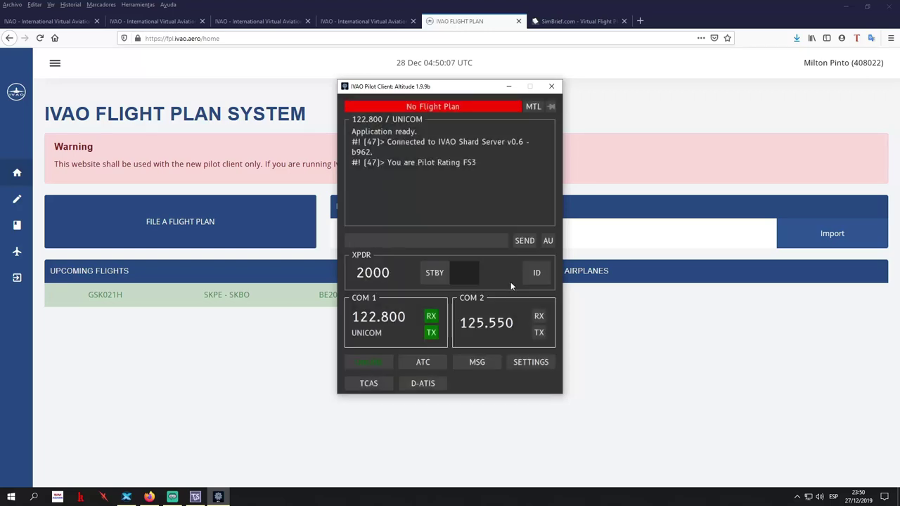
Check the client's flight plan status, glance at the browser, then close the No Flight Plan notice
{"action": "left_click", "coordinate": [444, 109]}
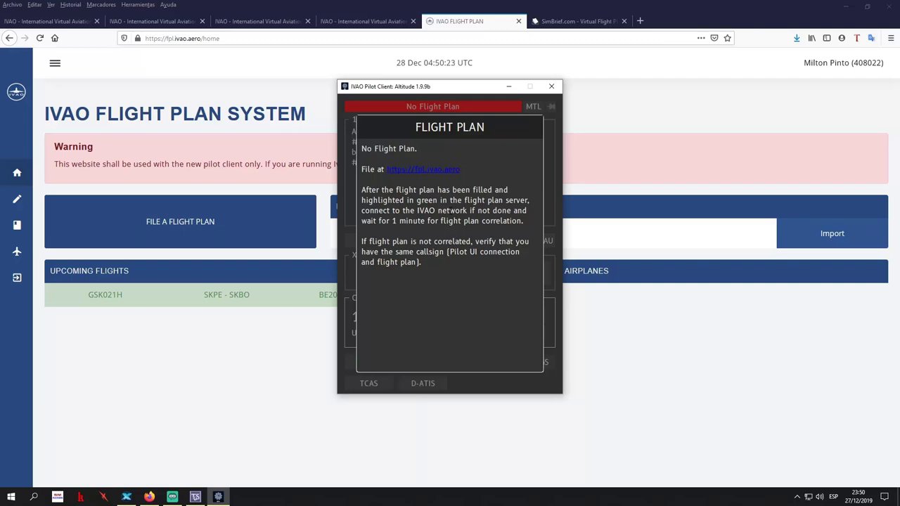
{"action": "left_click", "coordinate": [505, 421]}
{"action": "left_click", "coordinate": [219, 495]}
{"action": "left_click", "coordinate": [554, 197]}
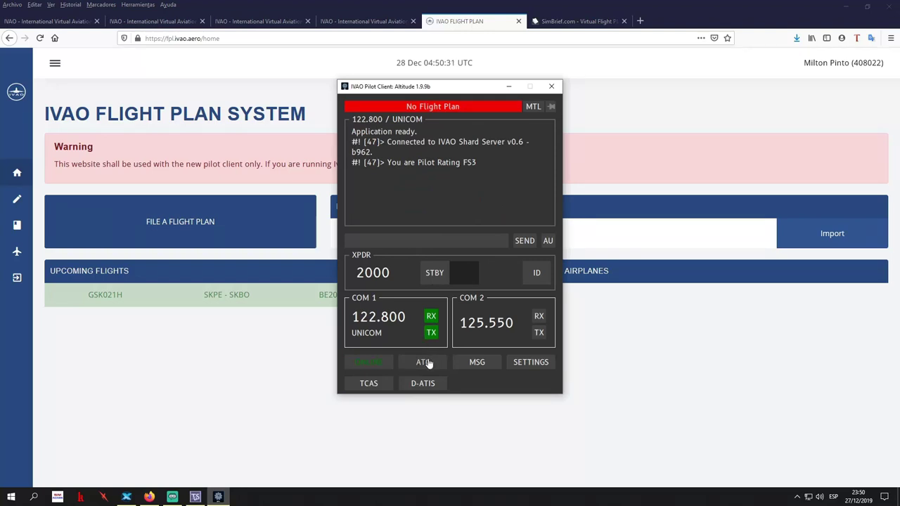
Disconnect, change the callsign from GSK002 to GSK021H, and reconnect to the network
{"action": "left_click", "coordinate": [372, 363]}
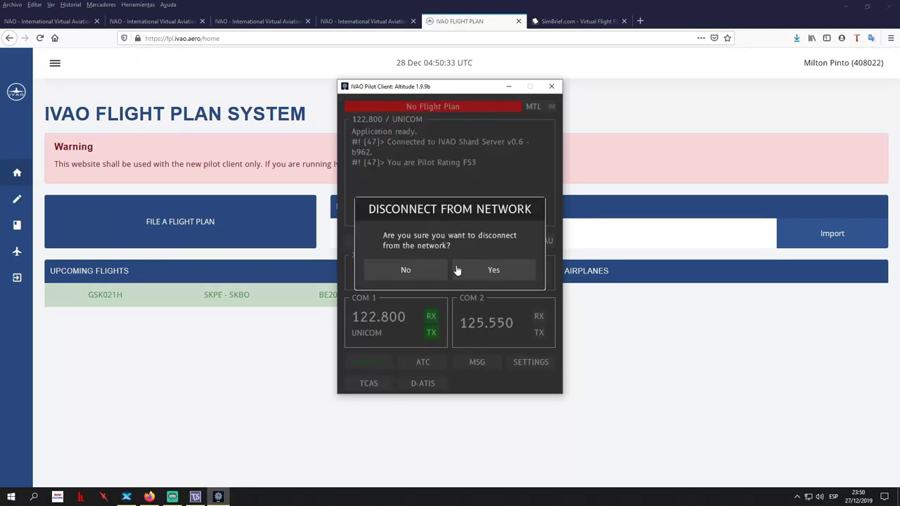
{"action": "left_click", "coordinate": [495, 271]}
{"action": "left_click", "coordinate": [372, 362]}
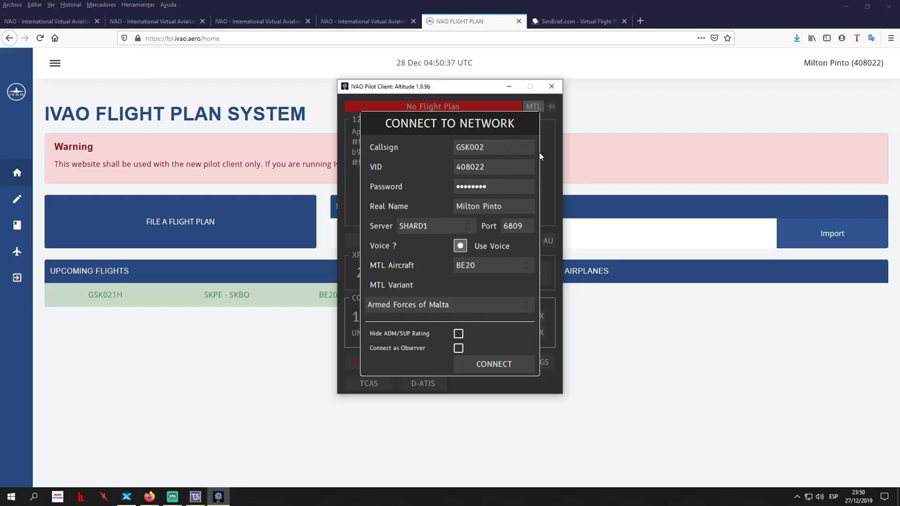
{"action": "key", "text": "BackSpace"}
{"action": "type", "text": "021H"}
{"action": "left_click", "coordinate": [486, 363]}
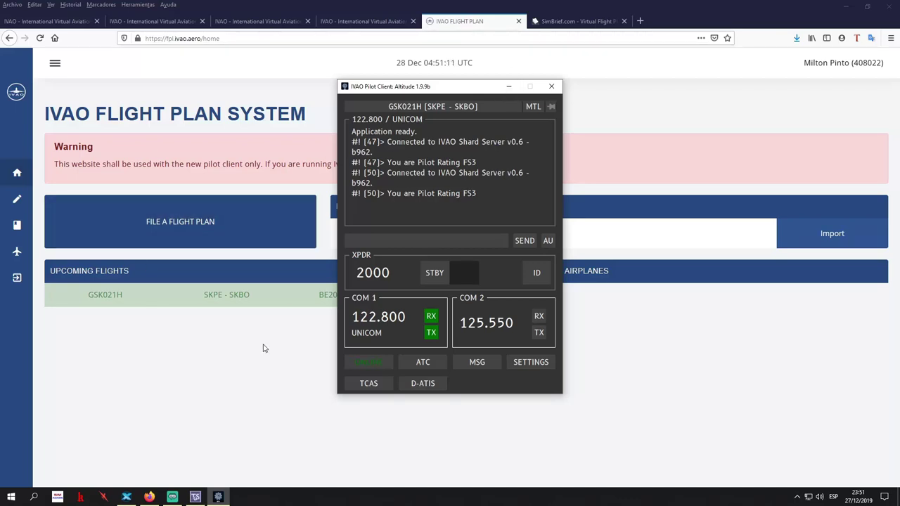
View the flight plan filing form and the Upcoming Flight Plans list showing SKPE–SKBO
{"action": "mouse_move", "coordinate": [28, 268]}
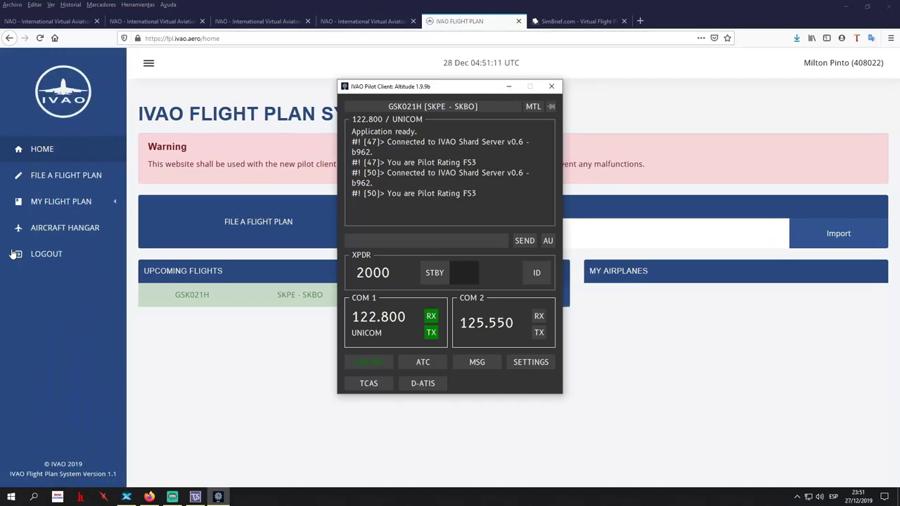
{"action": "left_click", "coordinate": [76, 182]}
{"action": "left_click", "coordinate": [76, 176]}
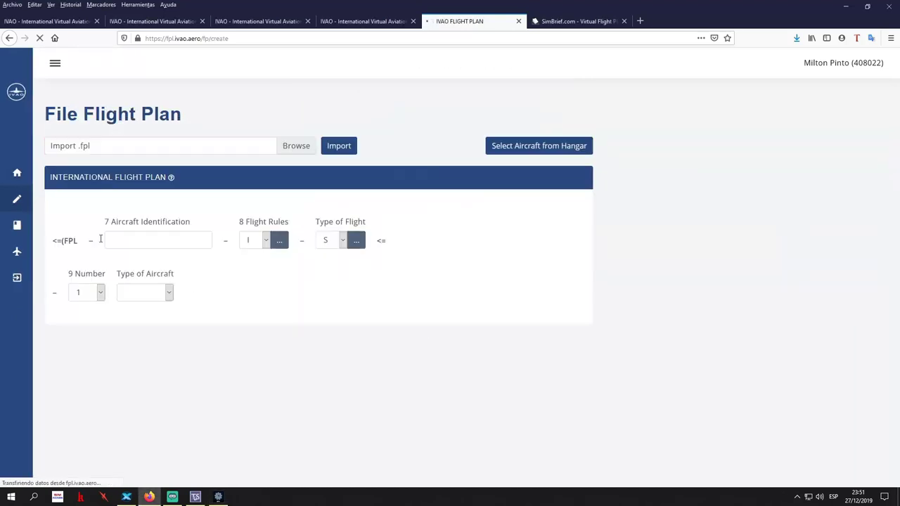
{"action": "left_click", "coordinate": [61, 202]}
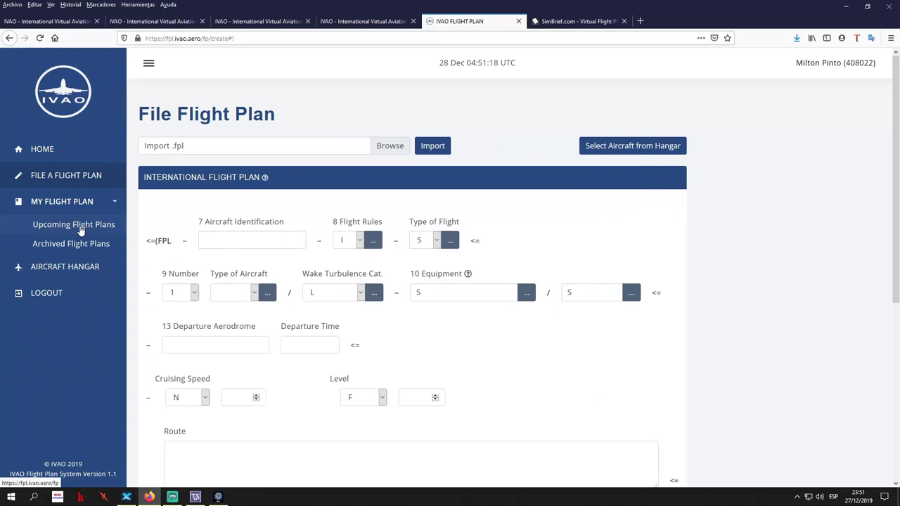
{"action": "left_click", "coordinate": [79, 226]}
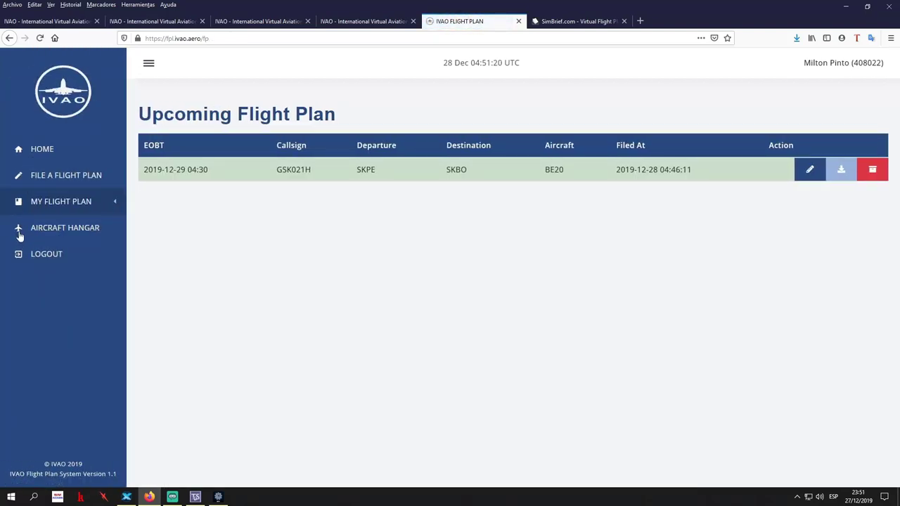
Check the empty Archived Flight Plans list, then return to X-Plane
{"action": "left_click", "coordinate": [68, 210]}
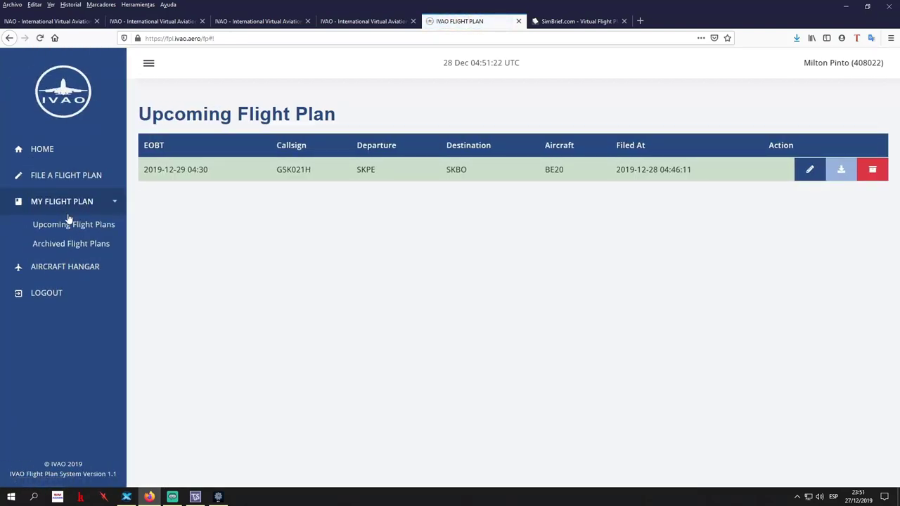
{"action": "left_click", "coordinate": [67, 243]}
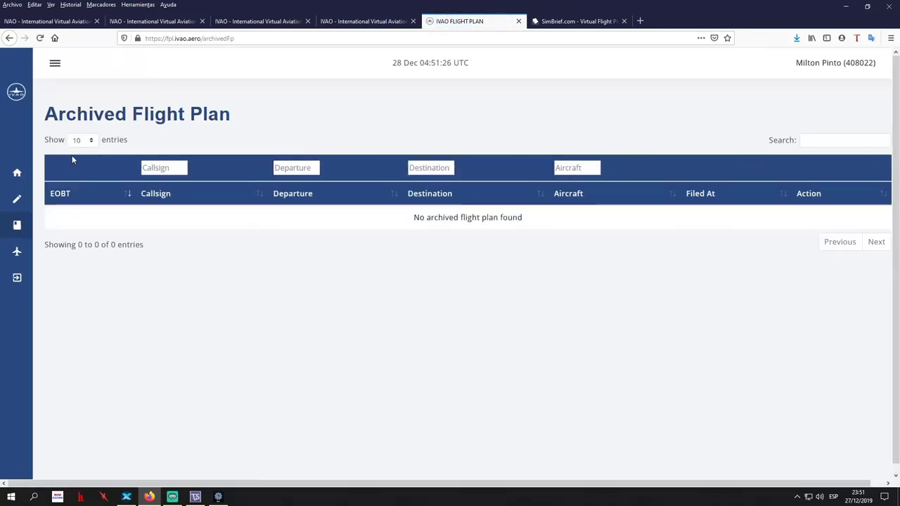
{"action": "mouse_move", "coordinate": [32, 193]}
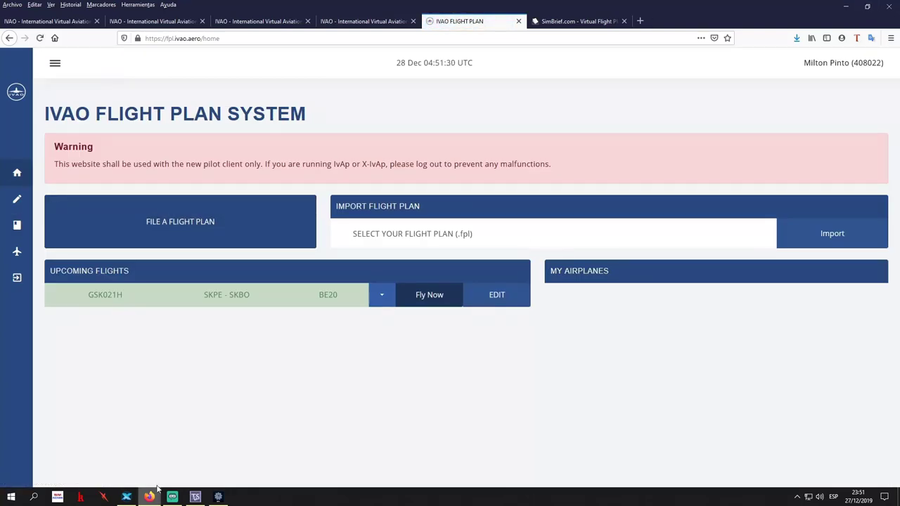
{"action": "left_click", "coordinate": [126, 497]}
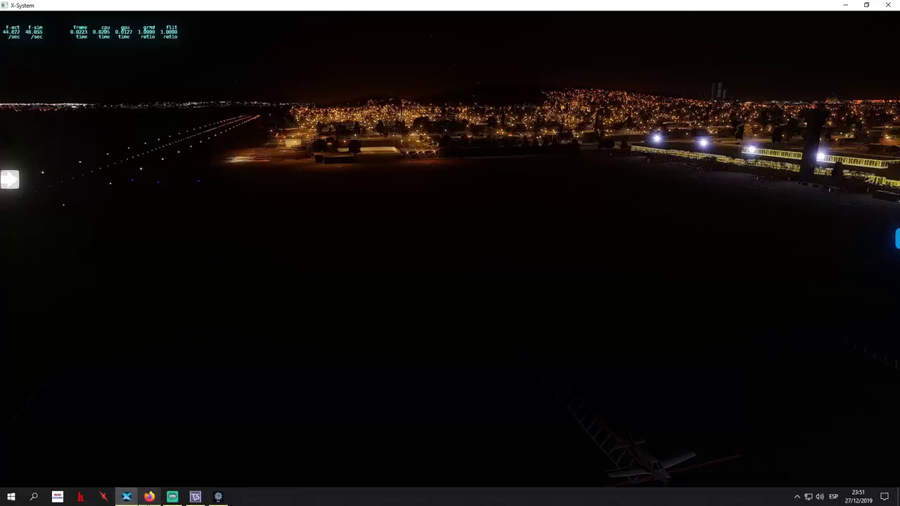
Bring the IVAO client over X-Plane and send 'f/p open' in the UNICOM chat
{"action": "left_click", "coordinate": [218, 497]}
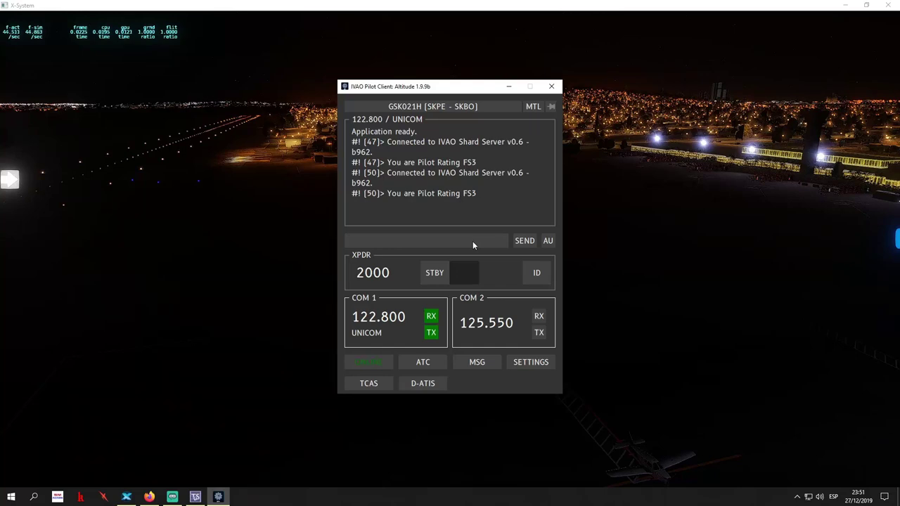
{"action": "type", "text": "p/o"}
{"action": "key", "text": "BackSpace"}
{"action": "key", "text": "BackSpace"}
{"action": "key", "text": "BackSpace"}
{"action": "type", "text": "f/p oe"}
{"action": "key", "text": "BackSpace"}
{"action": "type", "text": "pen"}
{"action": "left_click", "coordinate": [525, 241]}
Check the COM 1 and COM 2 tuning options, keeping COM 1 on 122.800 UNICOM
{"action": "left_click", "coordinate": [387, 322]}
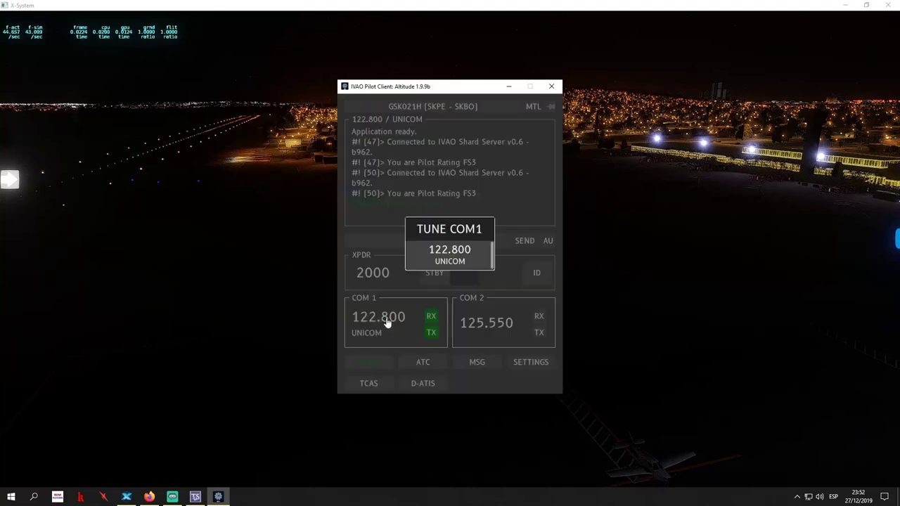
{"action": "left_click", "coordinate": [461, 252]}
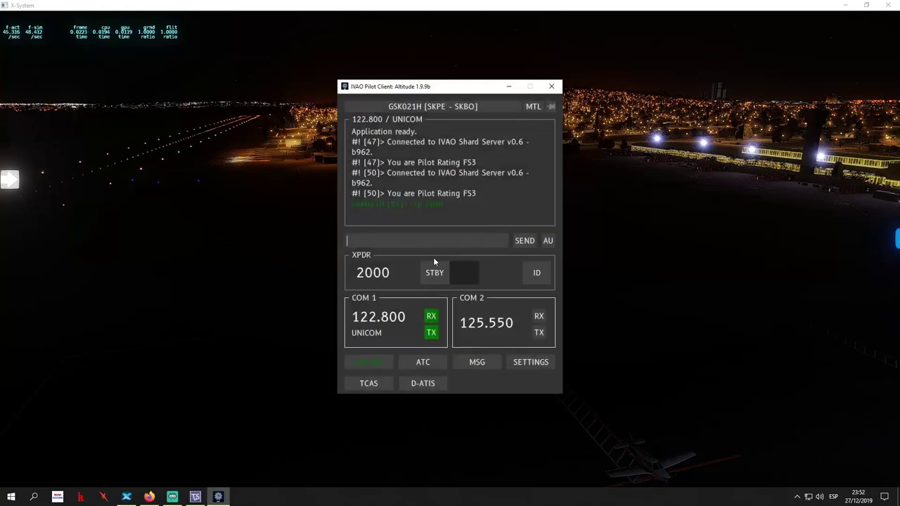
{"action": "left_click", "coordinate": [373, 331]}
{"action": "left_click", "coordinate": [427, 278]}
{"action": "left_click", "coordinate": [497, 324]}
{"action": "left_click", "coordinate": [496, 324]}
Show the nearby ATC stations list and tune COM 1 to the UNICOM station
{"action": "left_click", "coordinate": [423, 364]}
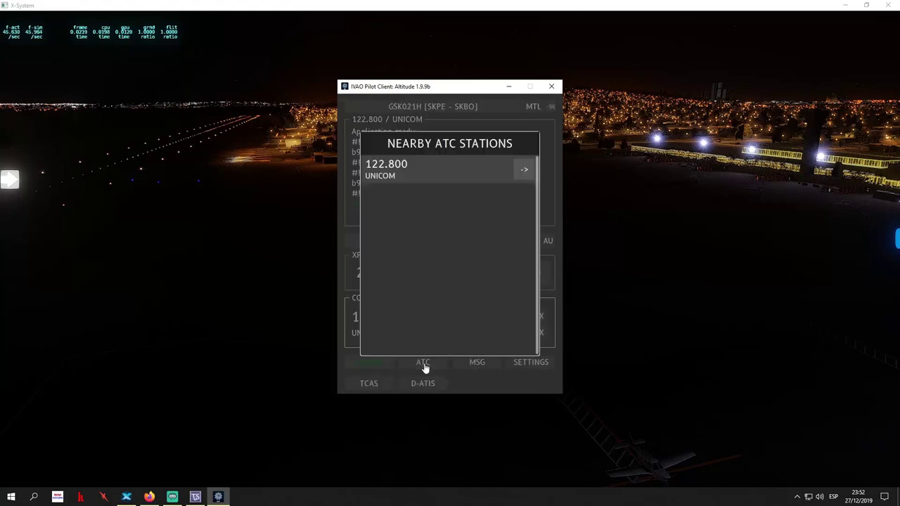
{"action": "left_click", "coordinate": [423, 364]}
{"action": "left_click", "coordinate": [424, 364]}
{"action": "left_click", "coordinate": [417, 364]}
{"action": "left_click", "coordinate": [411, 364]}
{"action": "left_click", "coordinate": [420, 363]}
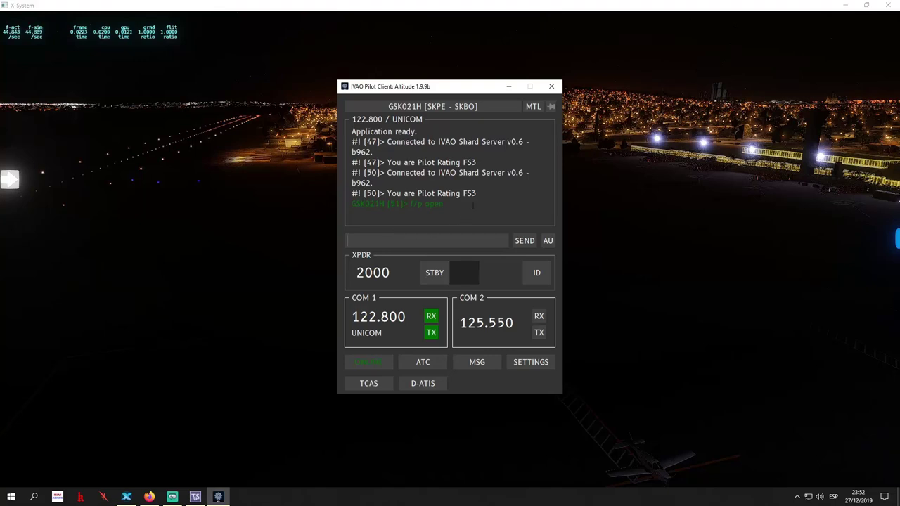
{"action": "left_click", "coordinate": [422, 362]}
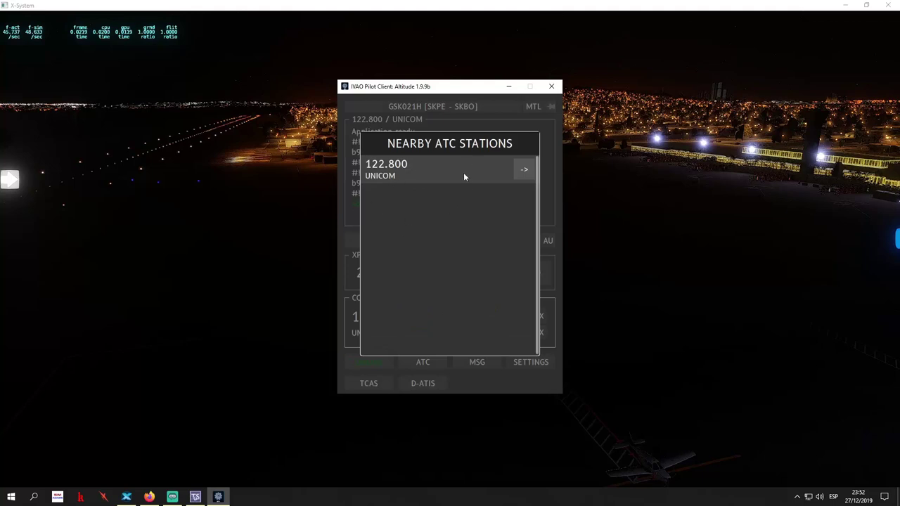
{"action": "left_click", "coordinate": [524, 170]}
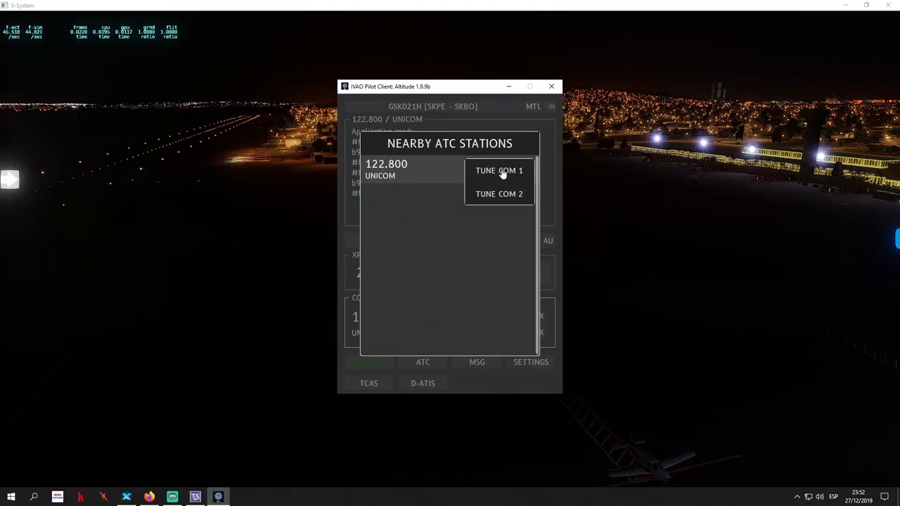
{"action": "left_click", "coordinate": [508, 171]}
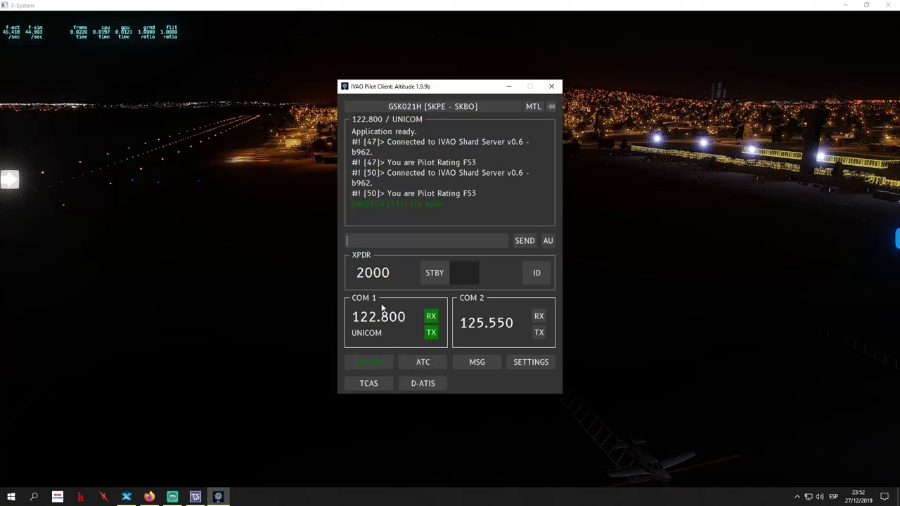
Tune COM 2 to 122.800 UNICOM from the nearby stations list
{"action": "left_click", "coordinate": [420, 363]}
{"action": "left_click", "coordinate": [527, 170]}
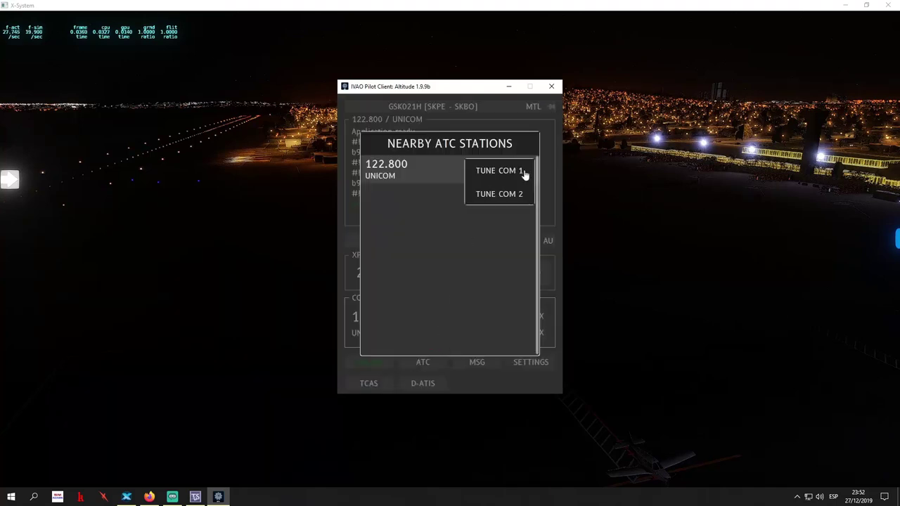
{"action": "left_click", "coordinate": [358, 314]}
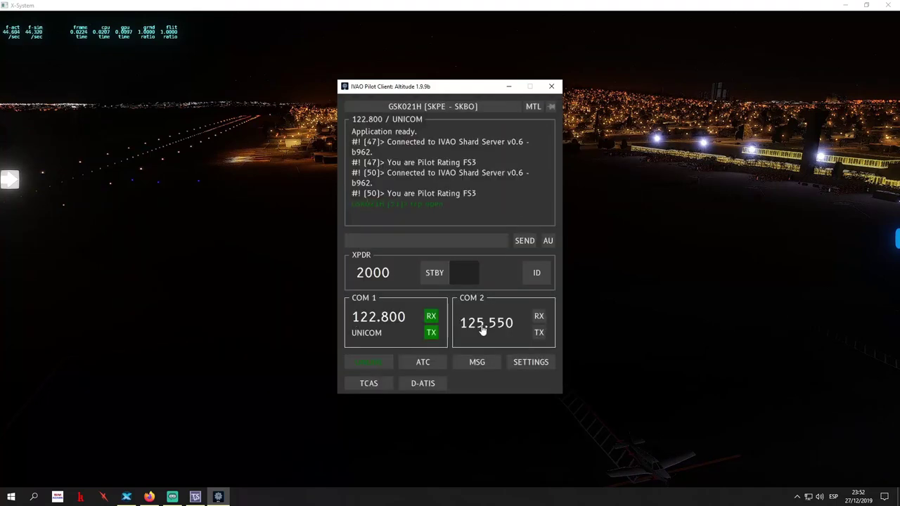
{"action": "left_click", "coordinate": [420, 363]}
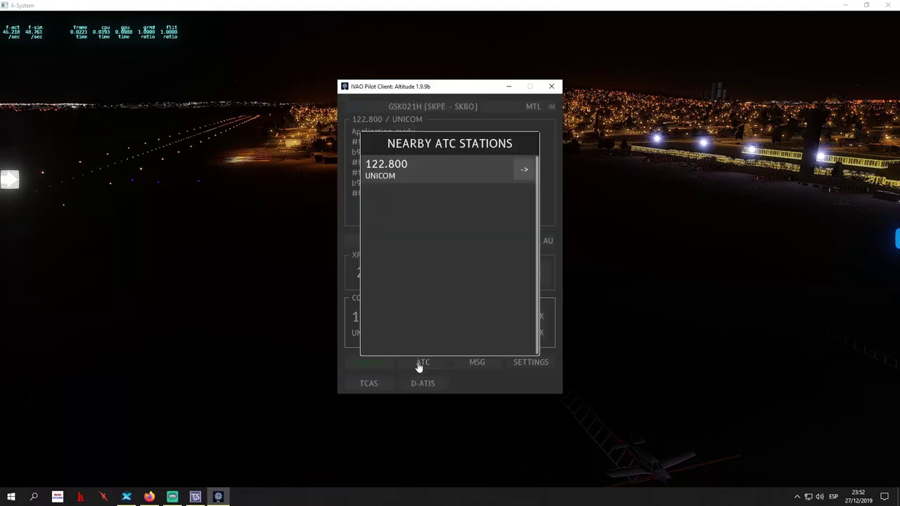
{"action": "left_click", "coordinate": [526, 171]}
{"action": "left_click", "coordinate": [518, 197]}
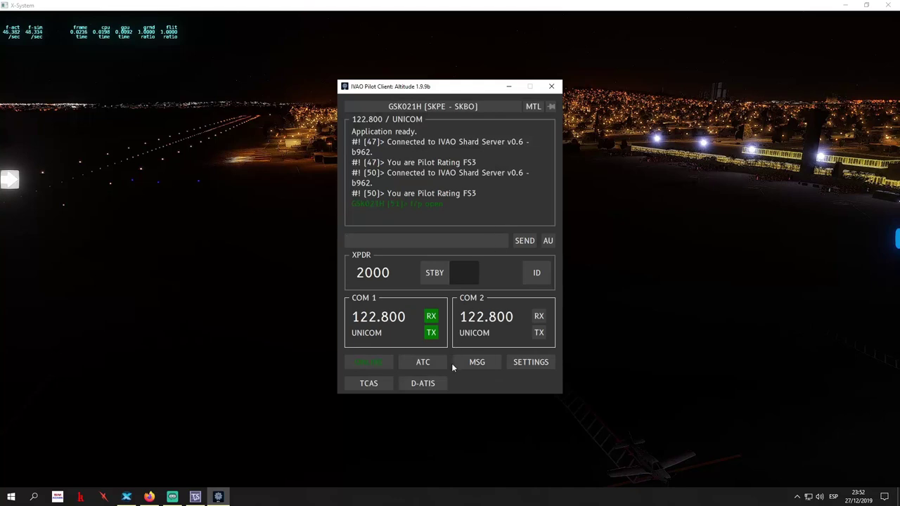
Retune COM 1 to the UNICOM station from the nearby stations list
{"action": "left_click", "coordinate": [484, 327]}
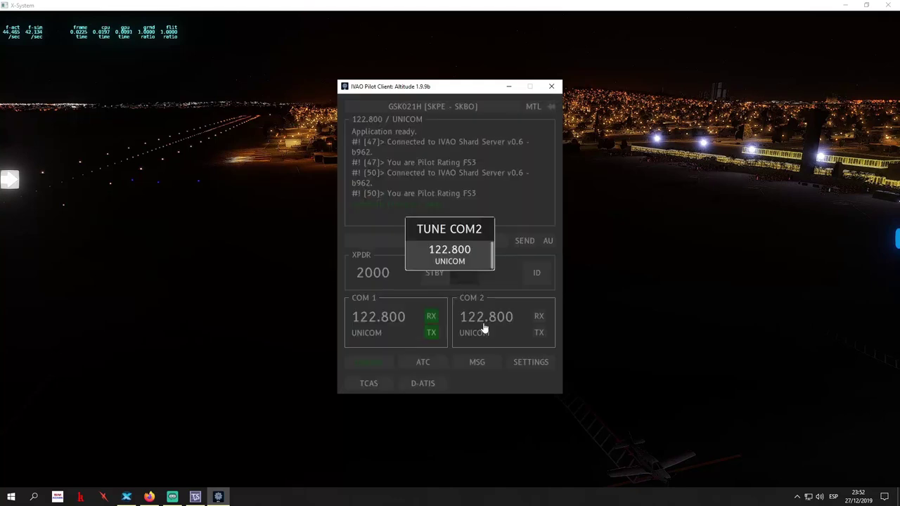
{"action": "left_click", "coordinate": [469, 261]}
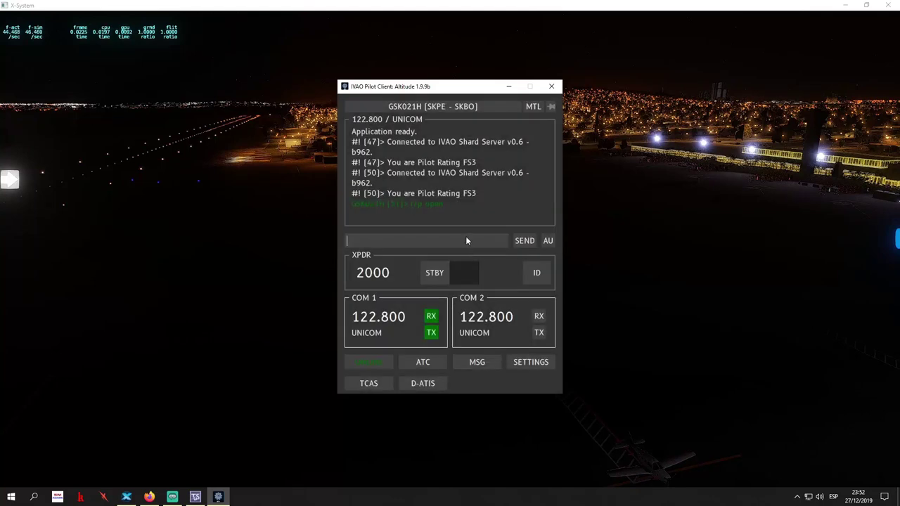
{"action": "left_click", "coordinate": [421, 367]}
{"action": "left_click", "coordinate": [517, 167]}
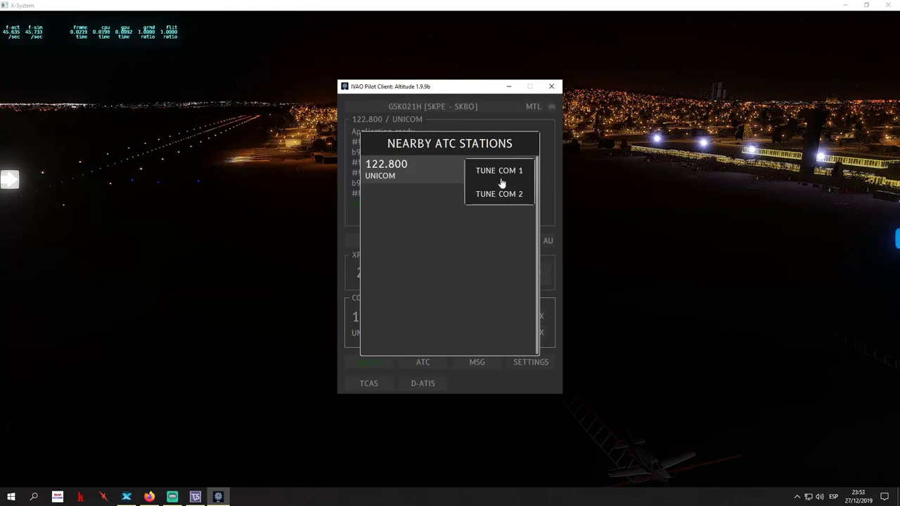
{"action": "left_click", "coordinate": [502, 180]}
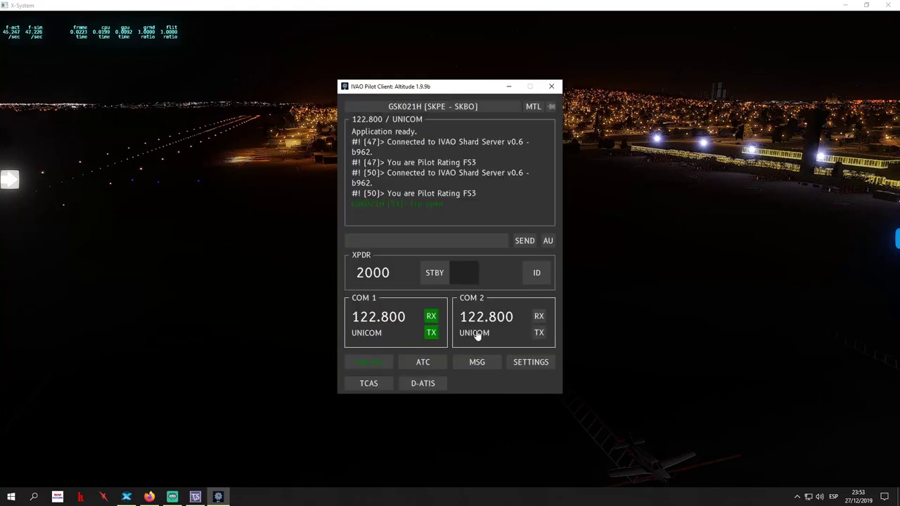
Switch receive and transmit to COM 2, then back to COM 1 RX/TX
{"action": "left_click", "coordinate": [540, 320]}
{"action": "left_click", "coordinate": [539, 331]}
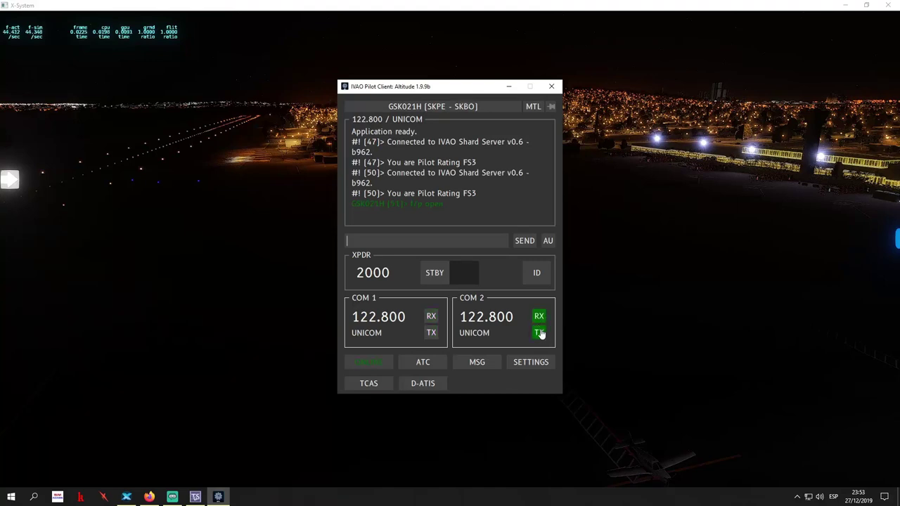
{"action": "left_click", "coordinate": [432, 317]}
{"action": "left_click", "coordinate": [431, 333]}
{"action": "left_click", "coordinate": [540, 273]}
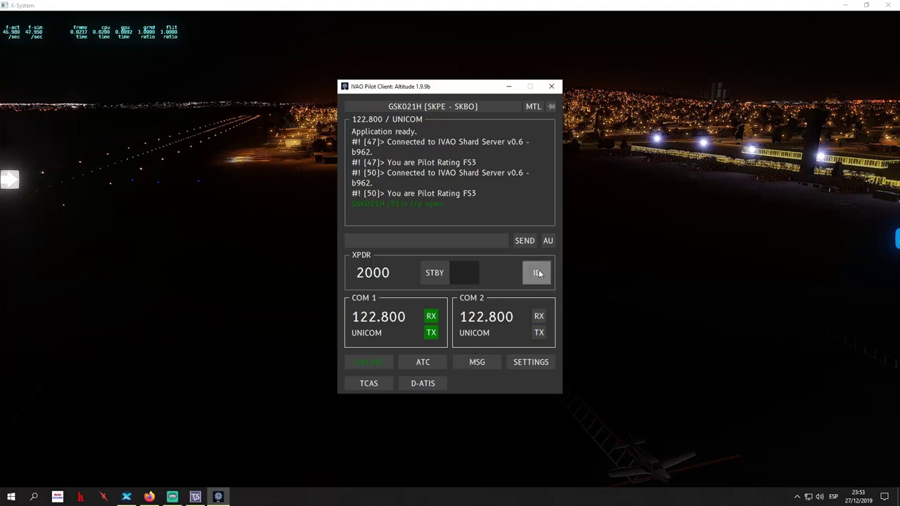
{"action": "left_click", "coordinate": [444, 276]}
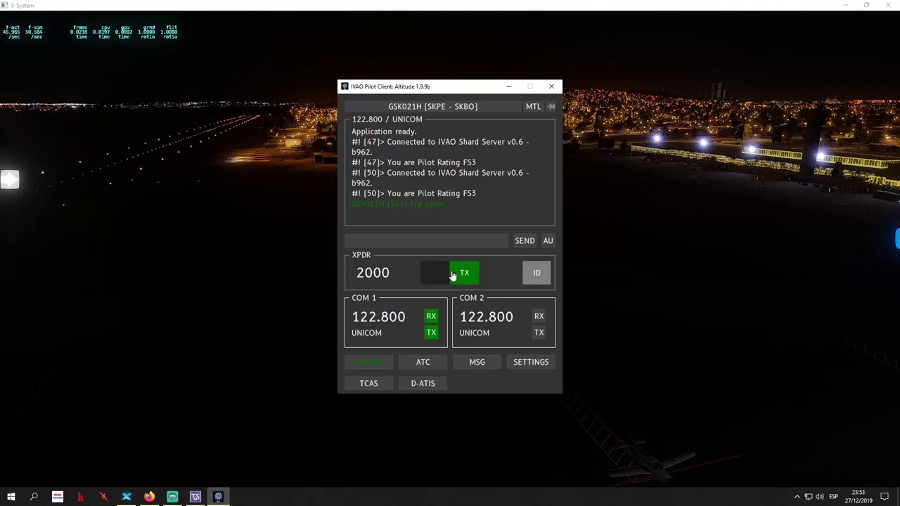
{"action": "left_click", "coordinate": [447, 278]}
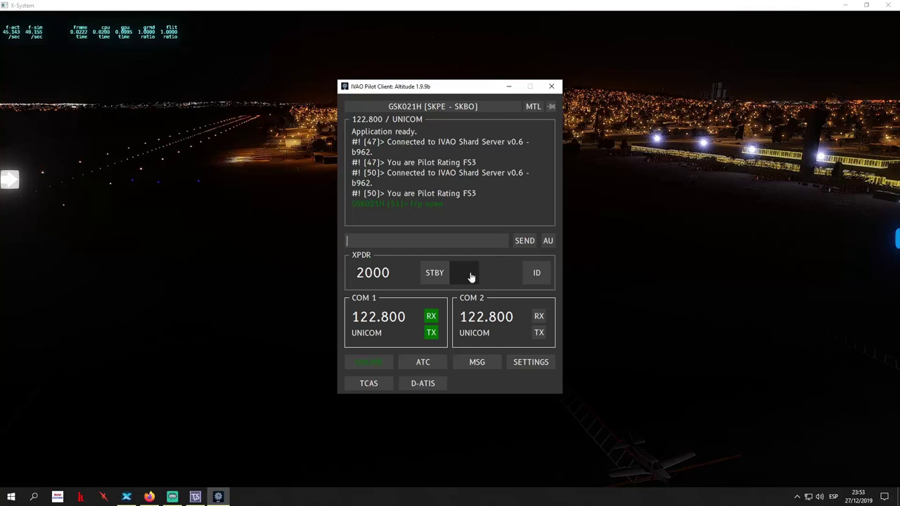
{"action": "left_click", "coordinate": [223, 256]}
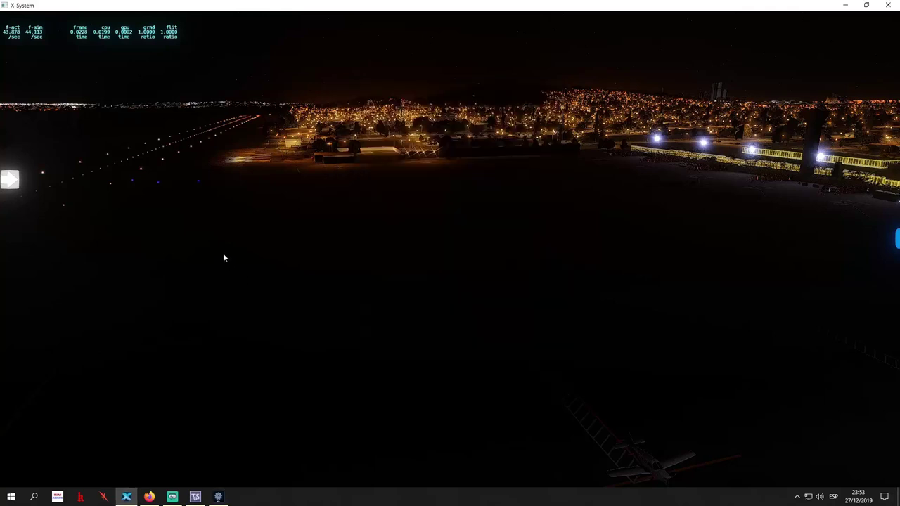
{"action": "left_click", "coordinate": [218, 497]}
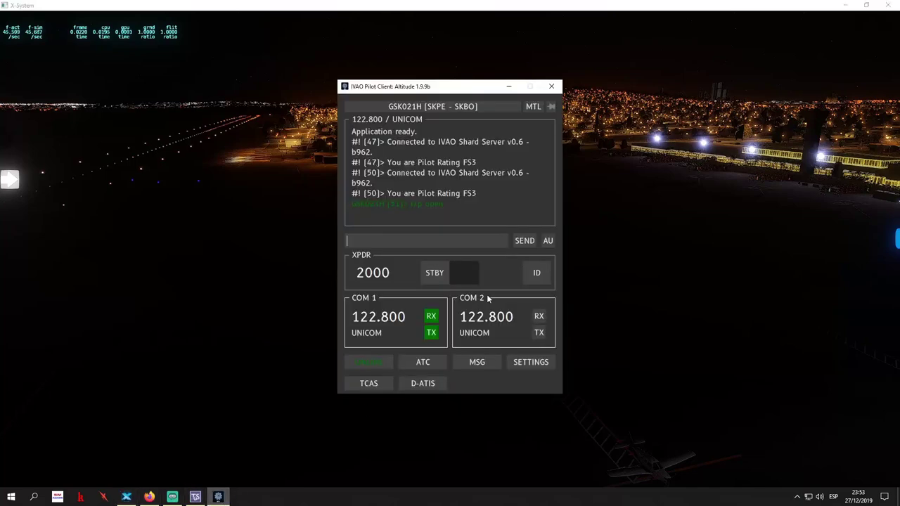
Open Auto UNICOM and place it beside the pilot client, moved to the right
{"action": "left_click", "coordinate": [548, 241]}
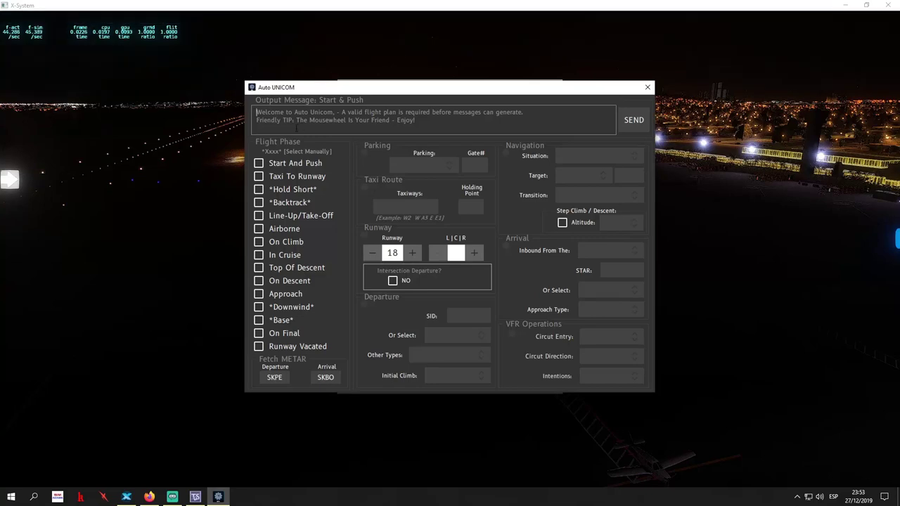
{"action": "mouse_move", "coordinate": [378, 87]}
{"action": "left_mouse_down"}
{"action": "mouse_move", "coordinate": [739, 157]}
{"action": "mouse_move", "coordinate": [728, 32]}
{"action": "mouse_move", "coordinate": [668, 90]}
{"action": "mouse_move", "coordinate": [233, 90]}
{"action": "mouse_move", "coordinate": [362, 52]}
{"action": "mouse_move", "coordinate": [364, 78]}
{"action": "left_mouse_up"}
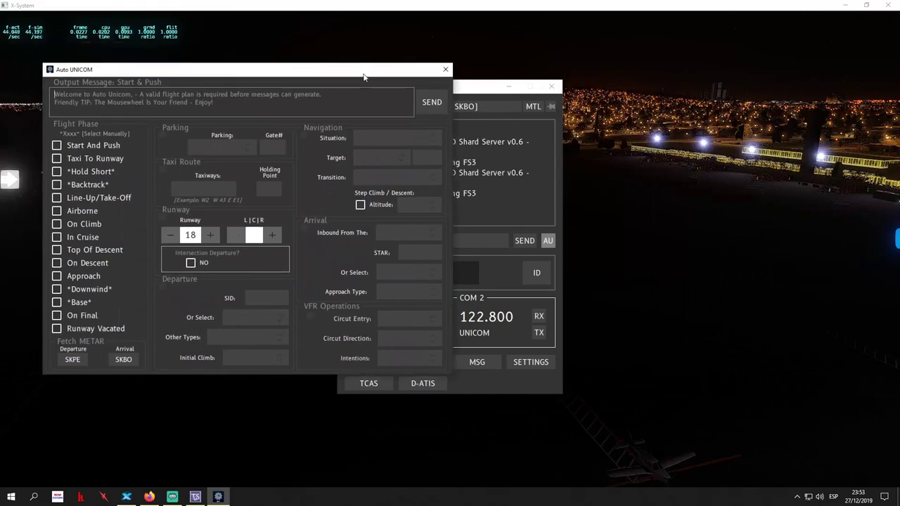
{"action": "left_click_drag", "start_coordinate": [470, 84], "coordinate": [653, 81]}
{"action": "left_click_drag", "start_coordinate": [295, 71], "coordinate": [326, 119]}
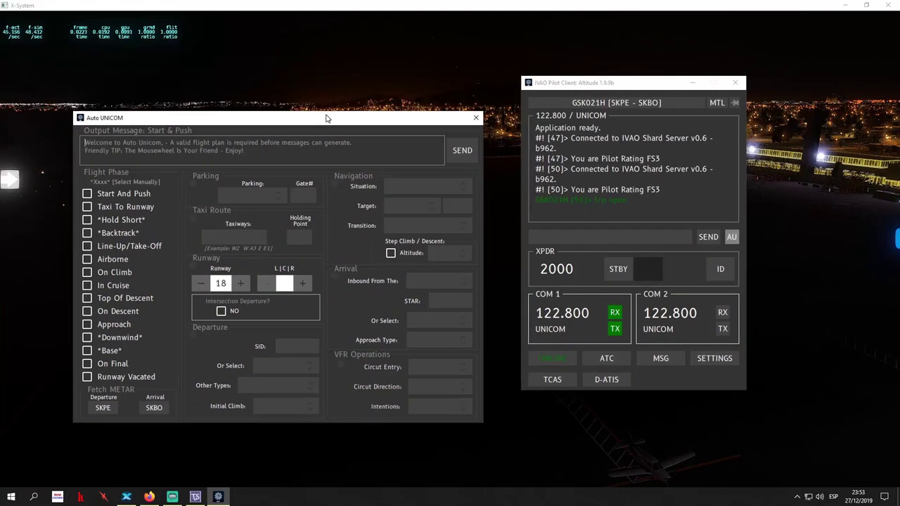
Step through Auto UNICOM phases from Start And Push through Taxi, Take-Off and Climb to In Cruise
{"action": "left_click", "coordinate": [87, 197]}
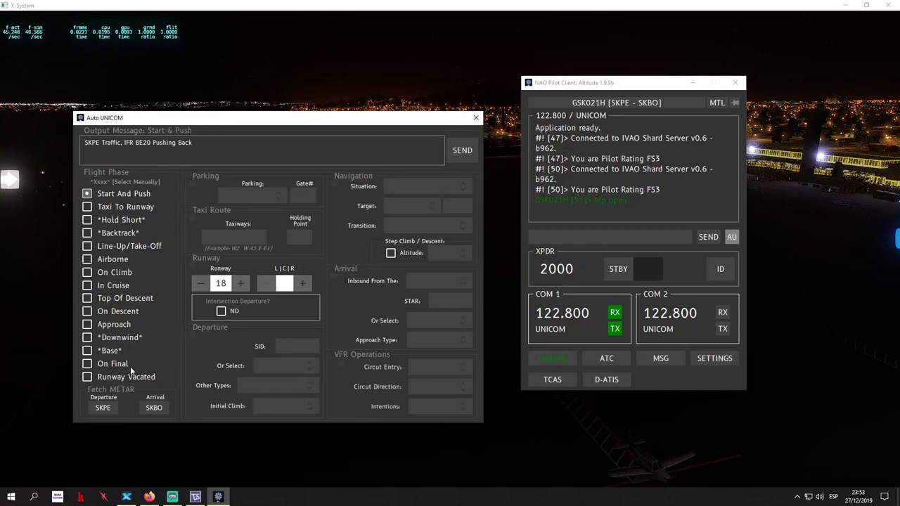
{"action": "left_click", "coordinate": [87, 194]}
{"action": "left_click", "coordinate": [97, 206]}
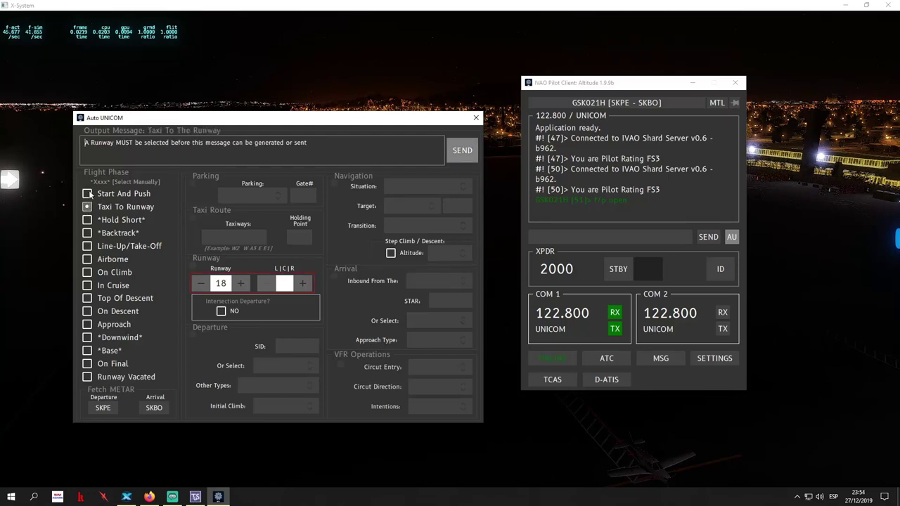
{"action": "left_click", "coordinate": [90, 194]}
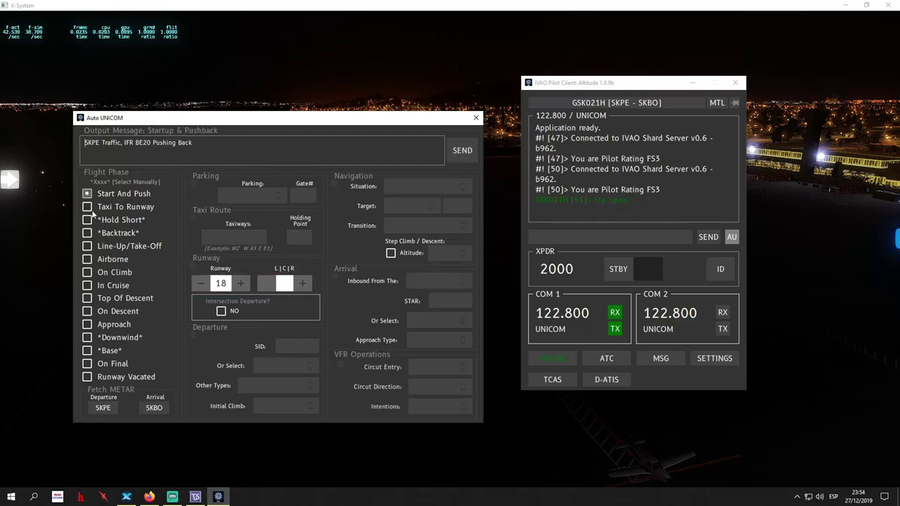
{"action": "left_click", "coordinate": [93, 208]}
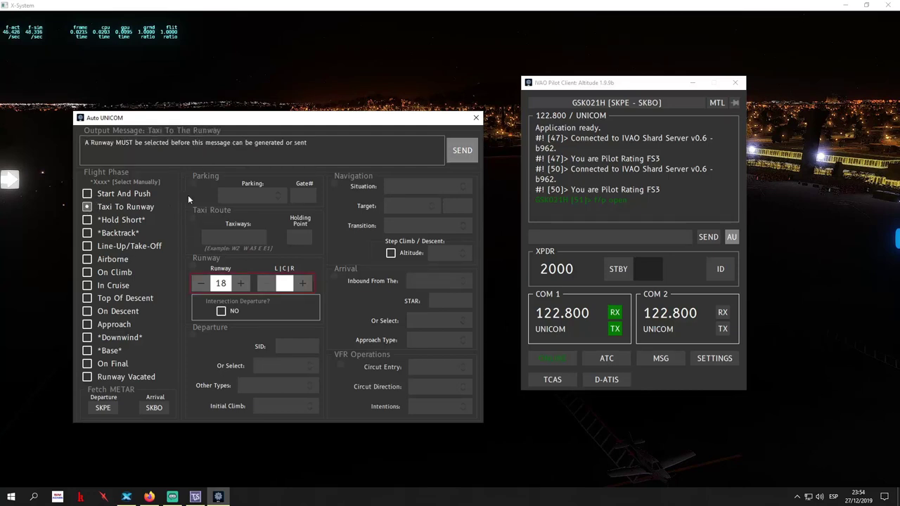
{"action": "left_click", "coordinate": [87, 220]}
{"action": "left_click", "coordinate": [87, 233]}
{"action": "left_click", "coordinate": [87, 246]}
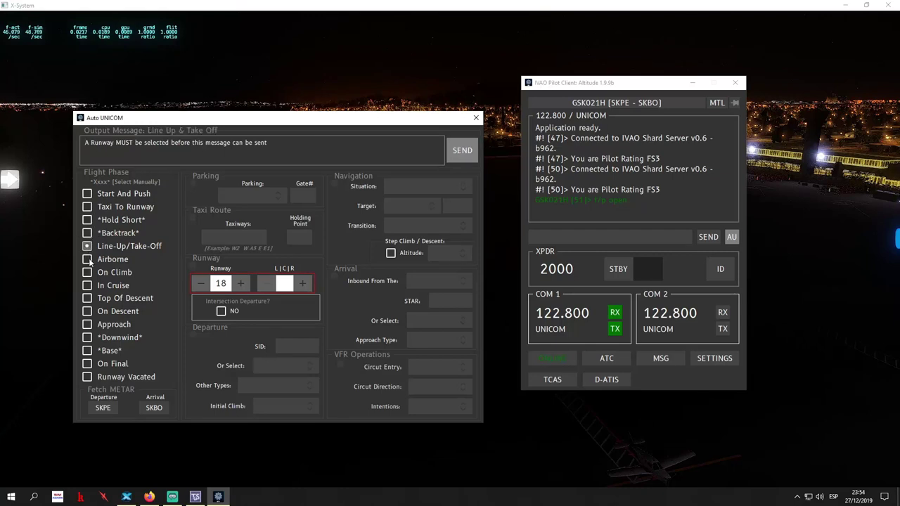
{"action": "left_click", "coordinate": [87, 260]}
{"action": "left_click", "coordinate": [88, 272]}
{"action": "left_click", "coordinate": [87, 286]}
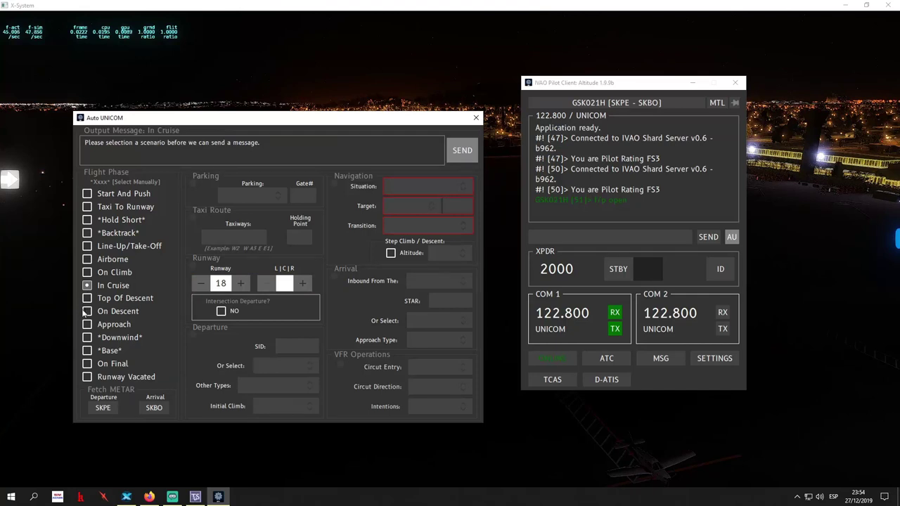
Continue through Top Of Descent, Approach, Downwind, Base and On Final to Runway Vacated
{"action": "left_click", "coordinate": [87, 299]}
{"action": "left_click", "coordinate": [87, 312]}
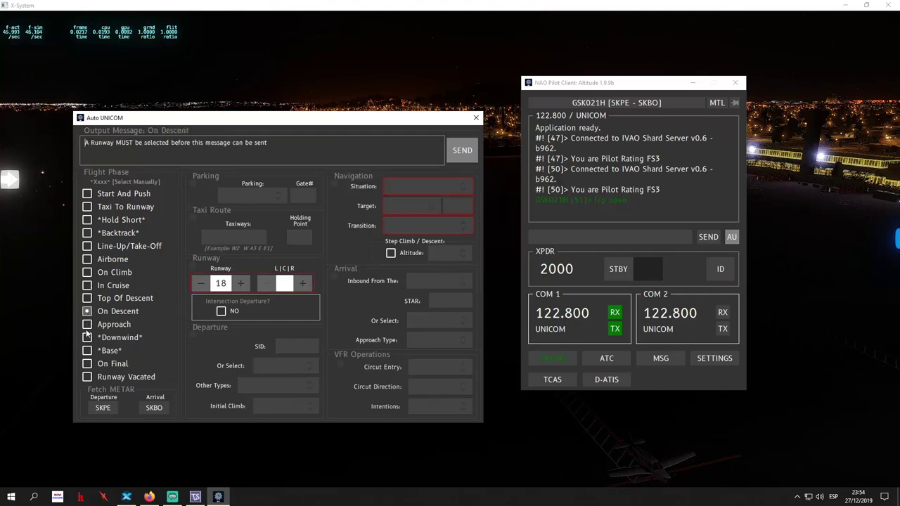
{"action": "left_click", "coordinate": [87, 324]}
{"action": "left_click", "coordinate": [87, 338]}
{"action": "left_click", "coordinate": [87, 351]}
{"action": "left_click", "coordinate": [87, 364]}
{"action": "left_click", "coordinate": [87, 377]}
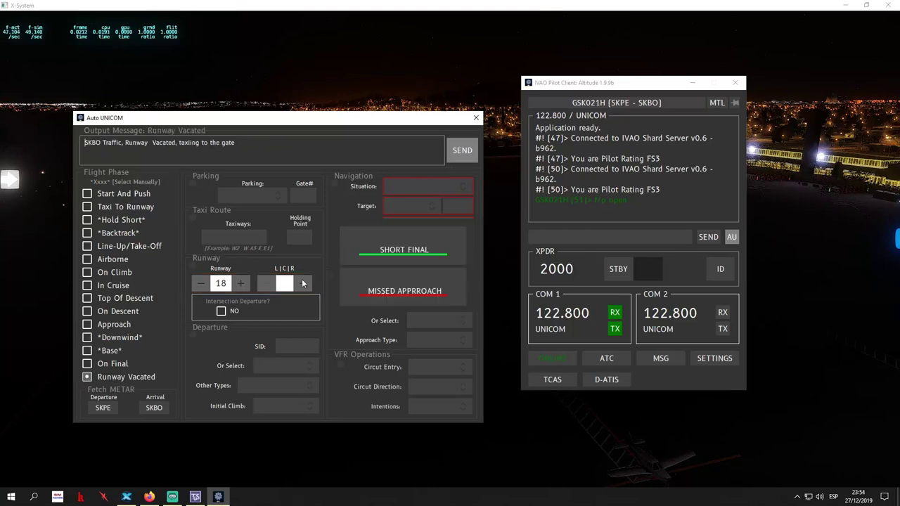
{"action": "left_click", "coordinate": [91, 195]}
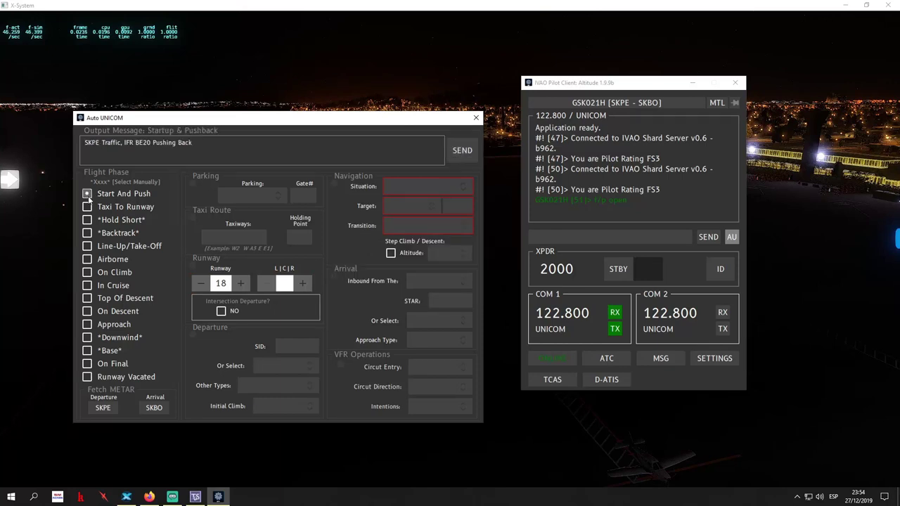
{"action": "left_click", "coordinate": [90, 378]}
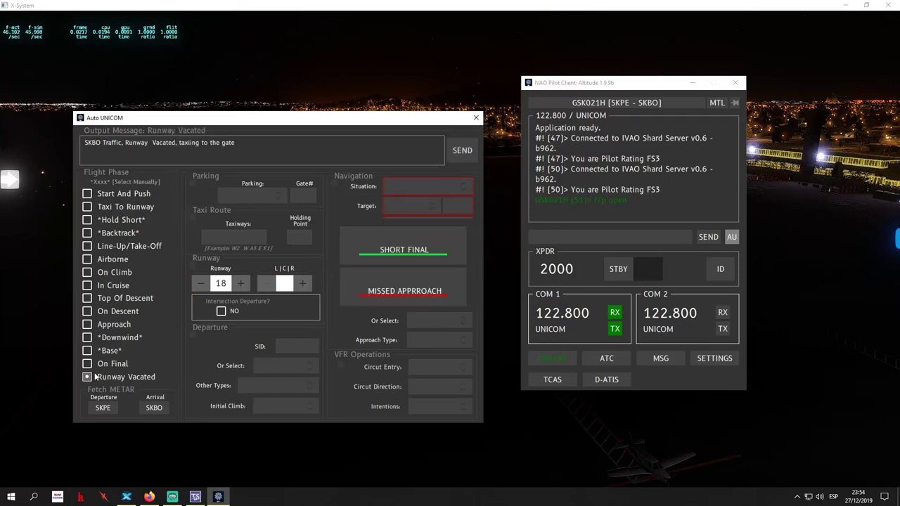
Send the missed-approach call on UNICOM and fetch the SKPE departure METAR
{"action": "left_click", "coordinate": [405, 296]}
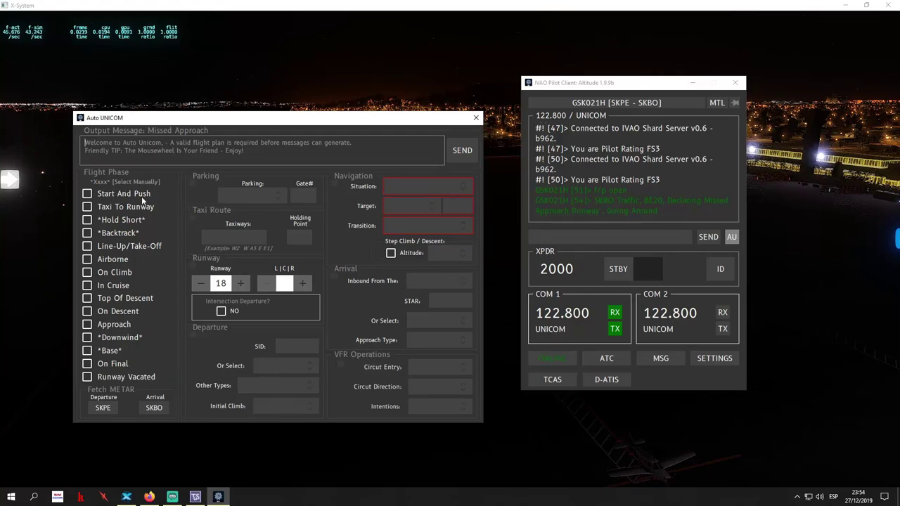
{"action": "left_click", "coordinate": [106, 377]}
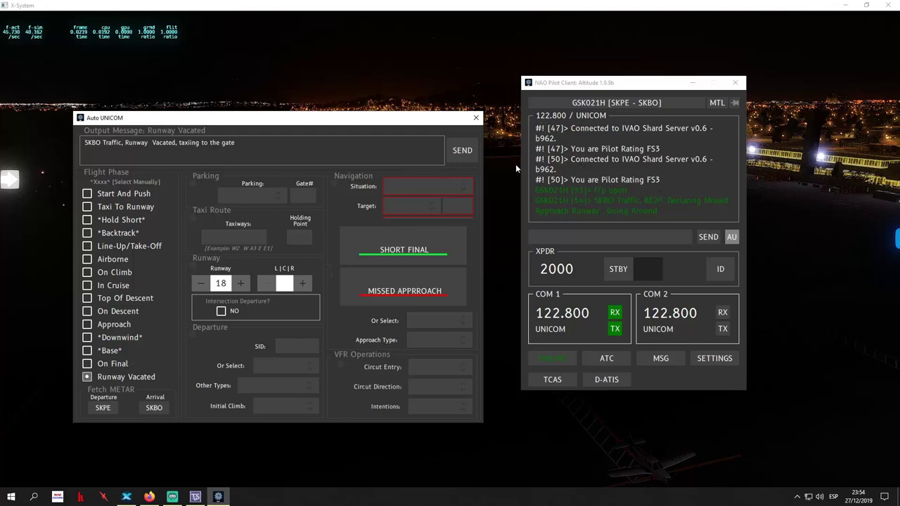
{"action": "left_click", "coordinate": [102, 408]}
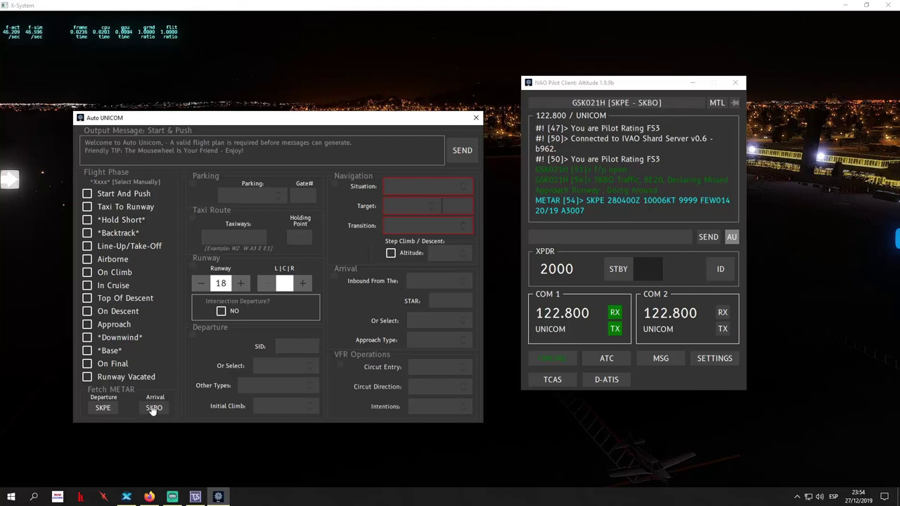
Fetch the SKBO arrival METAR, enable the step climb/descent altitude message, and close Auto UNICOM
{"action": "left_click", "coordinate": [110, 379]}
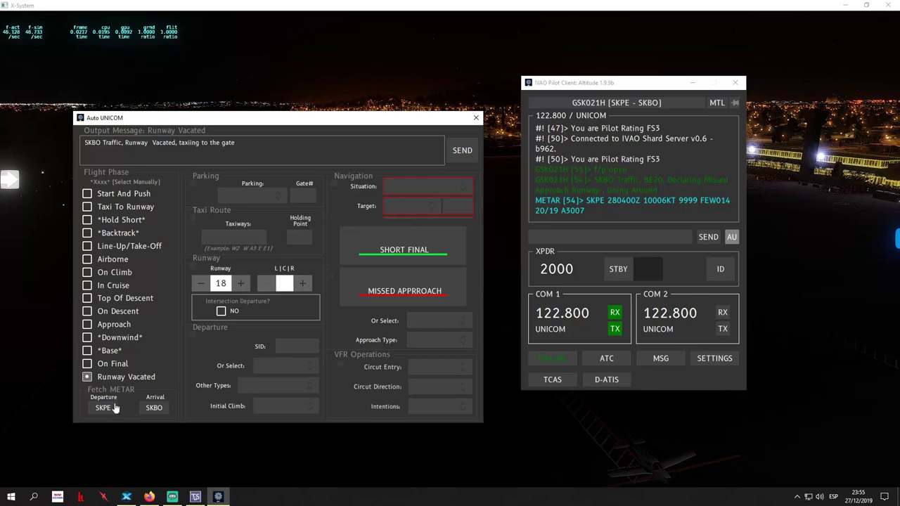
{"action": "left_click", "coordinate": [155, 411]}
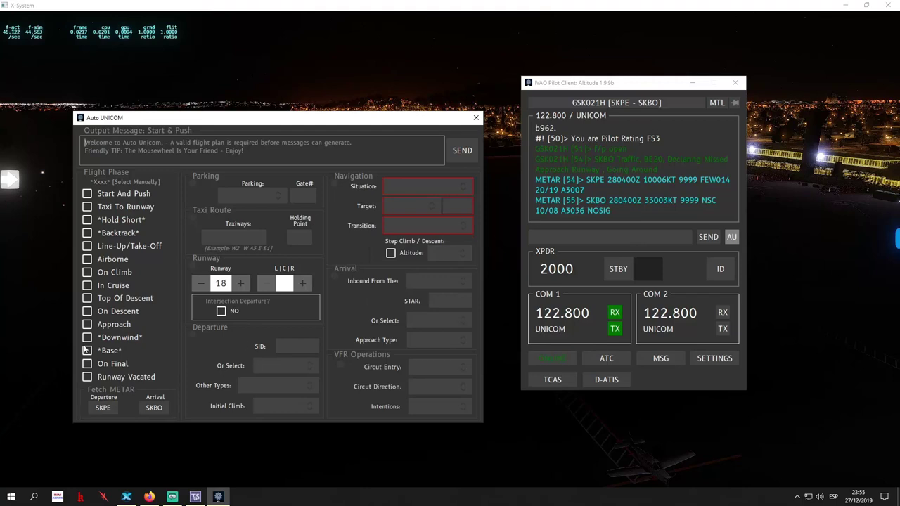
{"action": "left_click", "coordinate": [88, 194]}
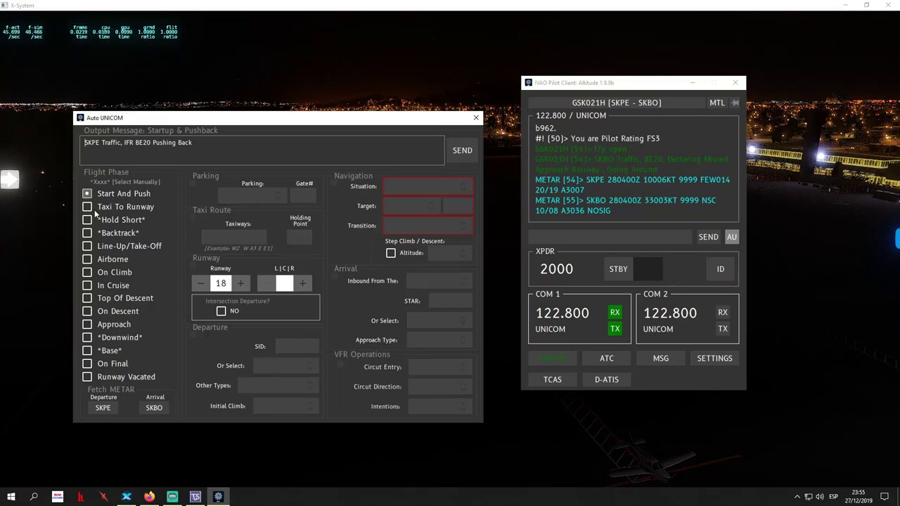
{"action": "left_click", "coordinate": [391, 253]}
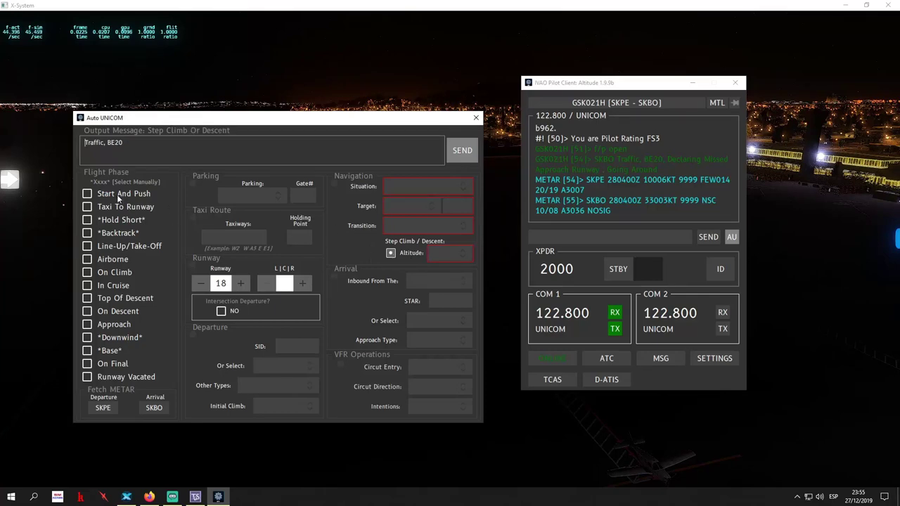
{"action": "left_click", "coordinate": [476, 118]}
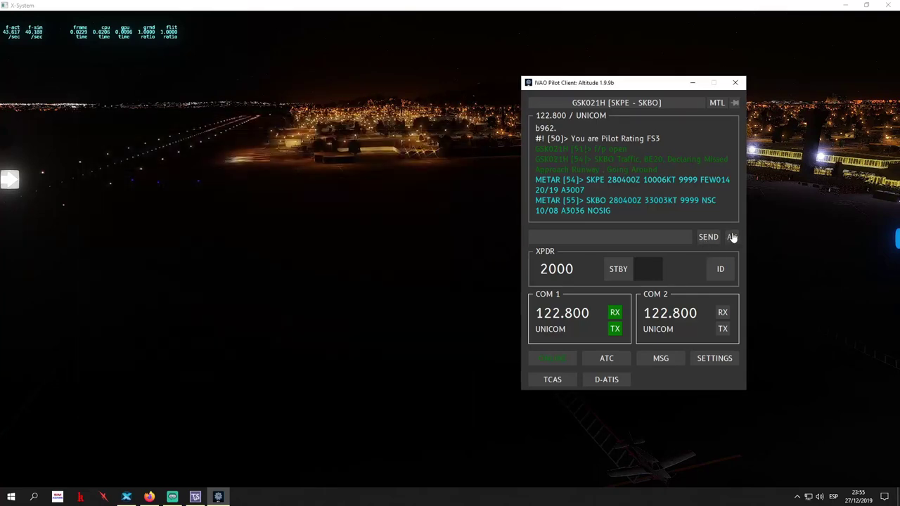
{"action": "left_click", "coordinate": [732, 237]}
{"action": "left_click_drag", "start_coordinate": [595, 88], "coordinate": [214, 91]}
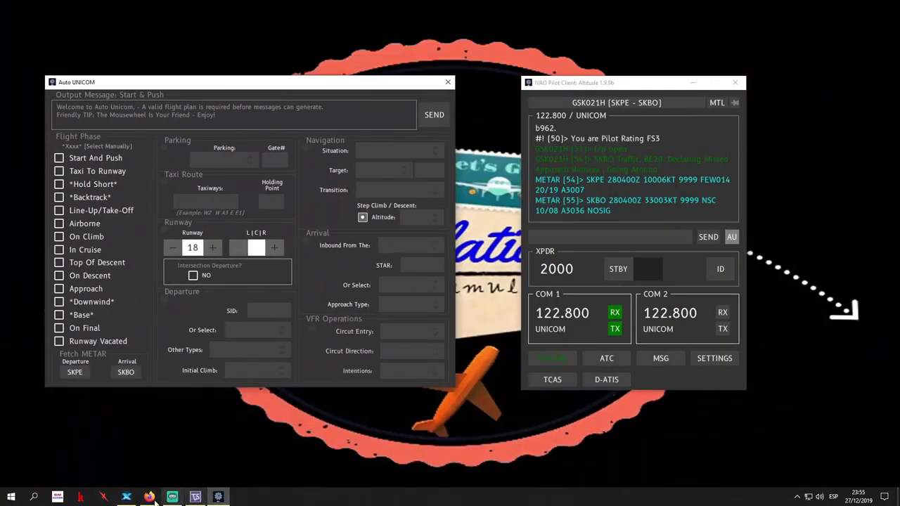
{"action": "left_click", "coordinate": [126, 496]}
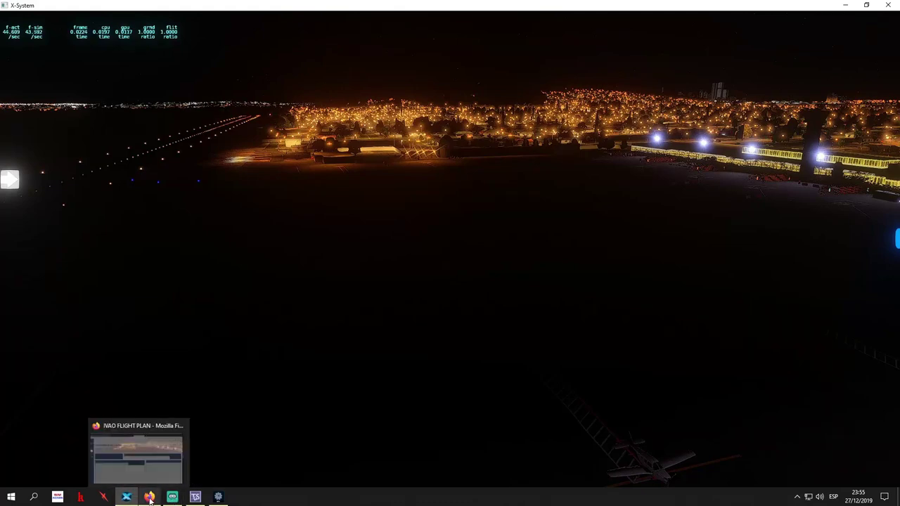
{"action": "left_click", "coordinate": [218, 496]}
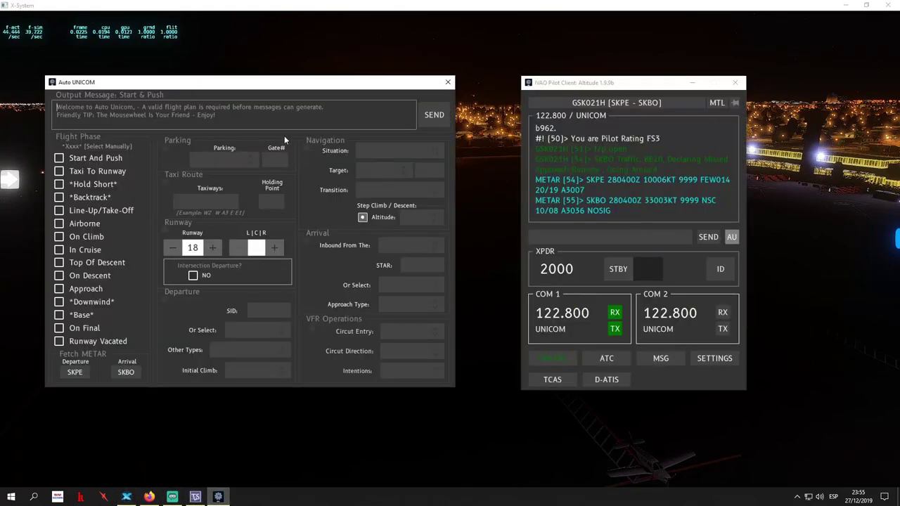
{"action": "left_click", "coordinate": [448, 83]}
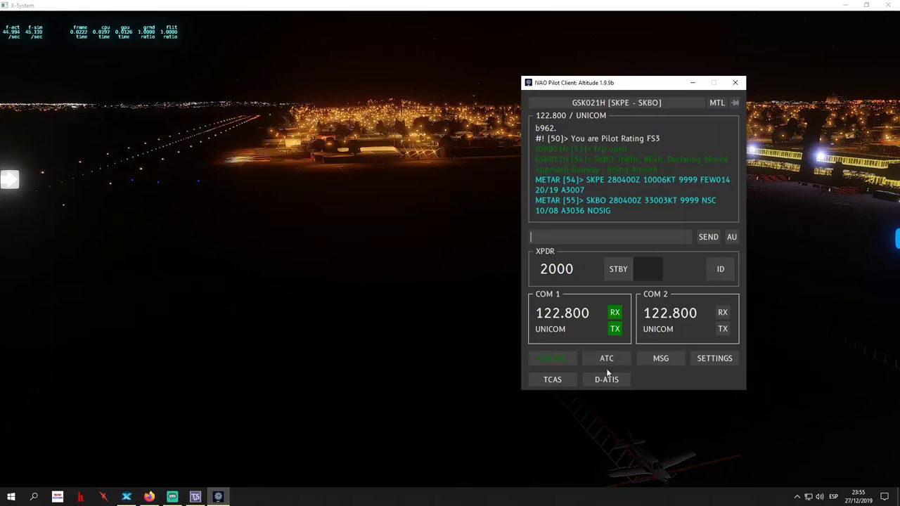
{"action": "left_click", "coordinate": [661, 360]}
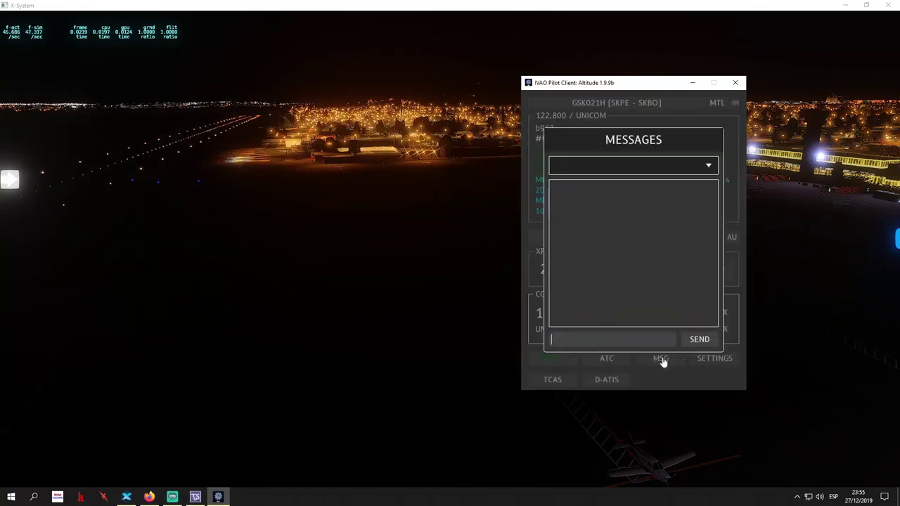
{"action": "left_click", "coordinate": [678, 165]}
{"action": "left_click", "coordinate": [637, 163]}
{"action": "left_click", "coordinate": [638, 164]}
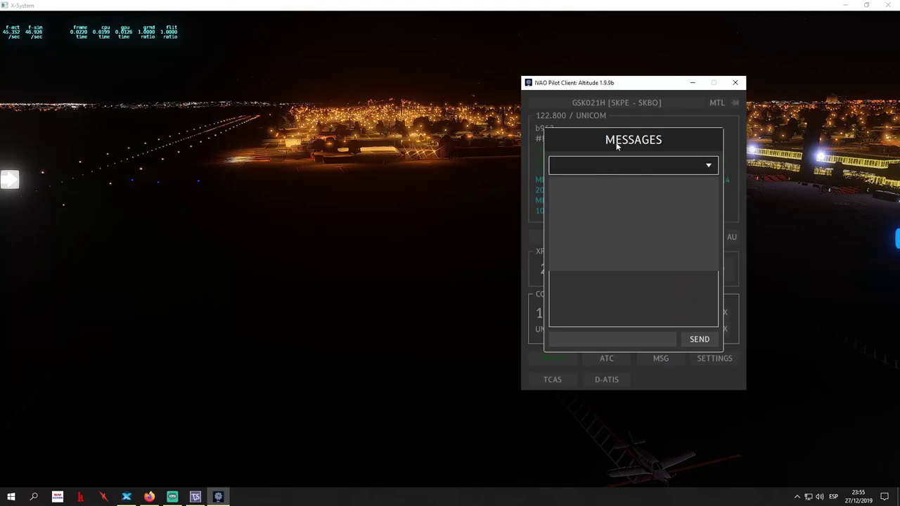
{"action": "left_click", "coordinate": [617, 166]}
{"action": "left_click", "coordinate": [616, 169]}
{"action": "left_click", "coordinate": [652, 345]}
{"action": "left_click", "coordinate": [732, 287]}
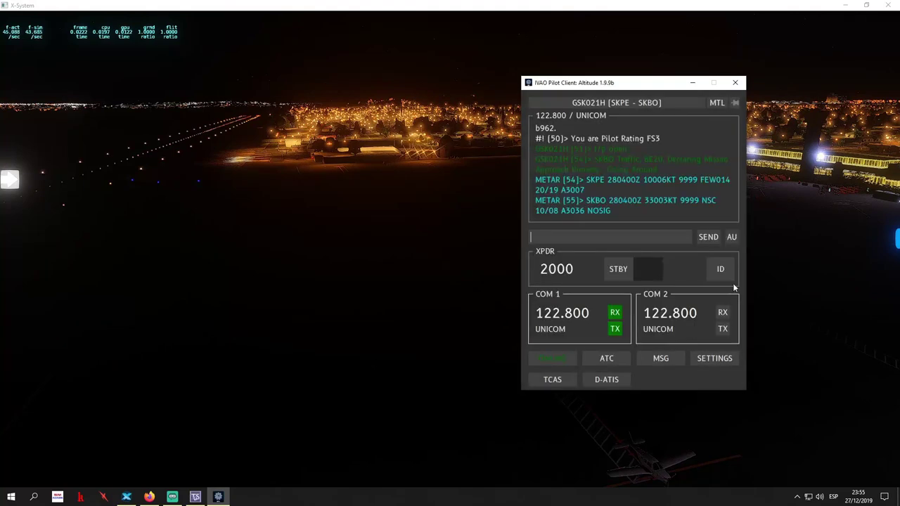
{"action": "left_click", "coordinate": [699, 362]}
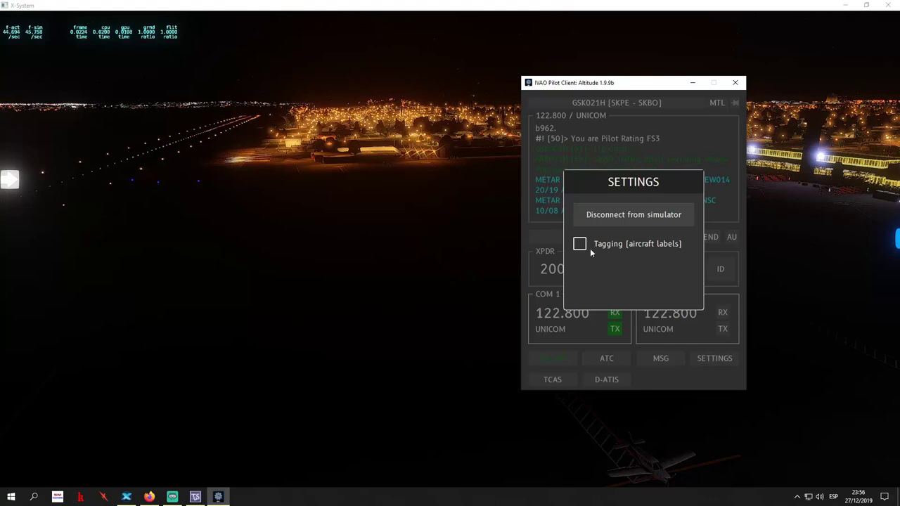
{"action": "left_click", "coordinate": [581, 246]}
{"action": "left_click", "coordinate": [614, 245]}
{"action": "left_click", "coordinate": [691, 191]}
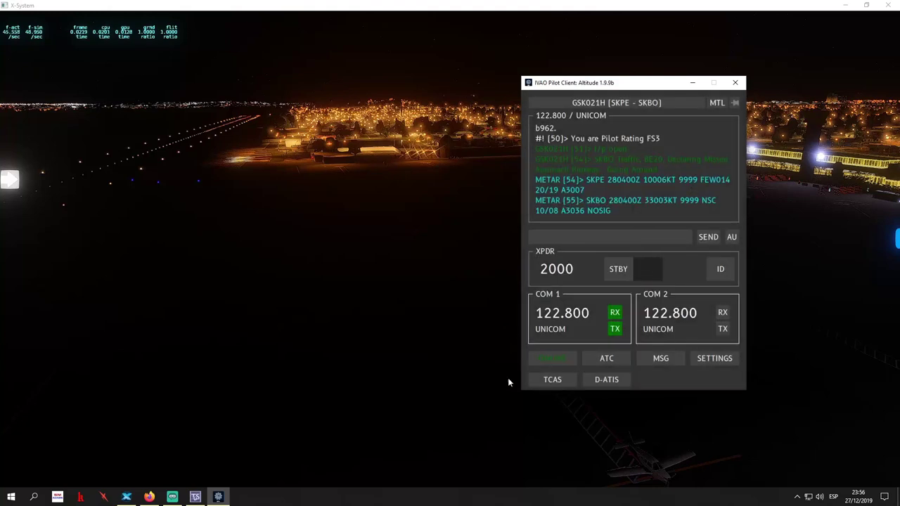
Open TCAS at the far left and cycle the traffic filter through BLW and ABV back to NORM
{"action": "left_click", "coordinate": [563, 381]}
{"action": "left_click_drag", "start_coordinate": [653, 166], "coordinate": [145, 155]}
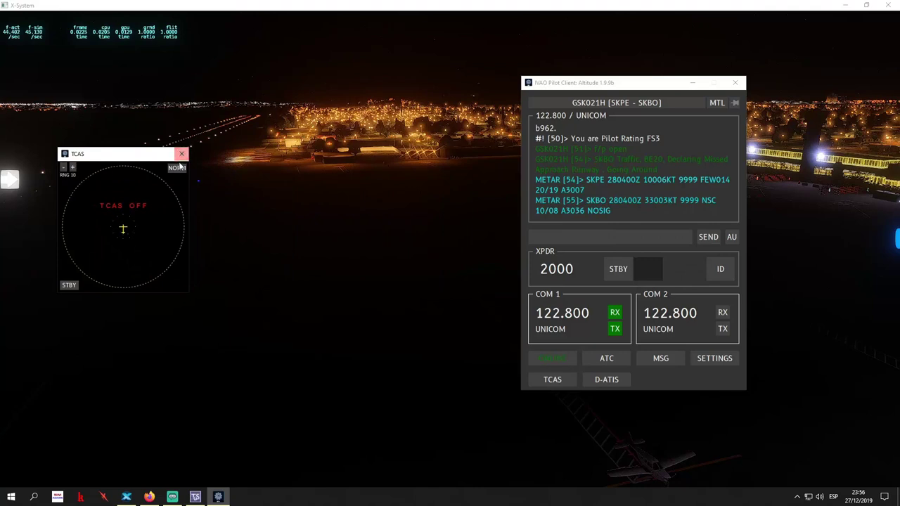
{"action": "left_click", "coordinate": [177, 169]}
{"action": "left_click", "coordinate": [178, 169]}
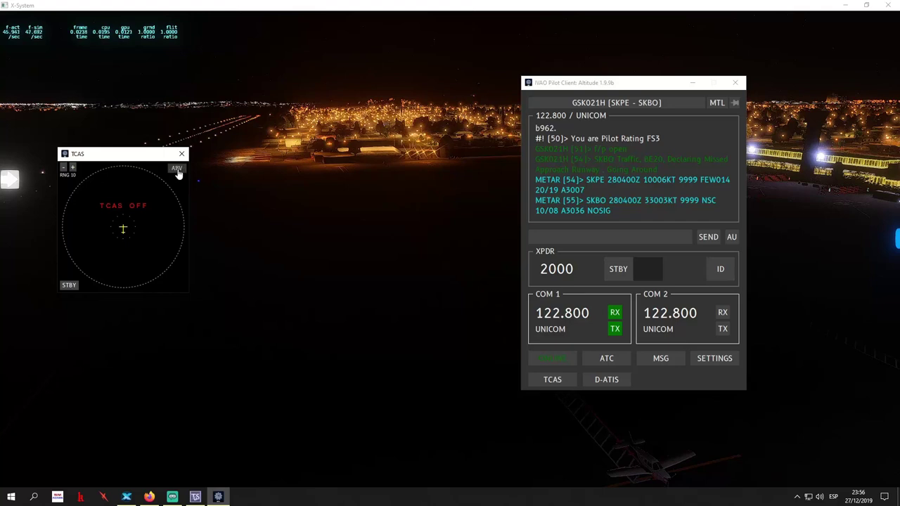
{"action": "left_click", "coordinate": [177, 168]}
Cycle TCAS through STBY, TA and TA/RA, leave it on TA/RA, and close it
{"action": "left_click", "coordinate": [69, 286]}
{"action": "left_click", "coordinate": [69, 287]}
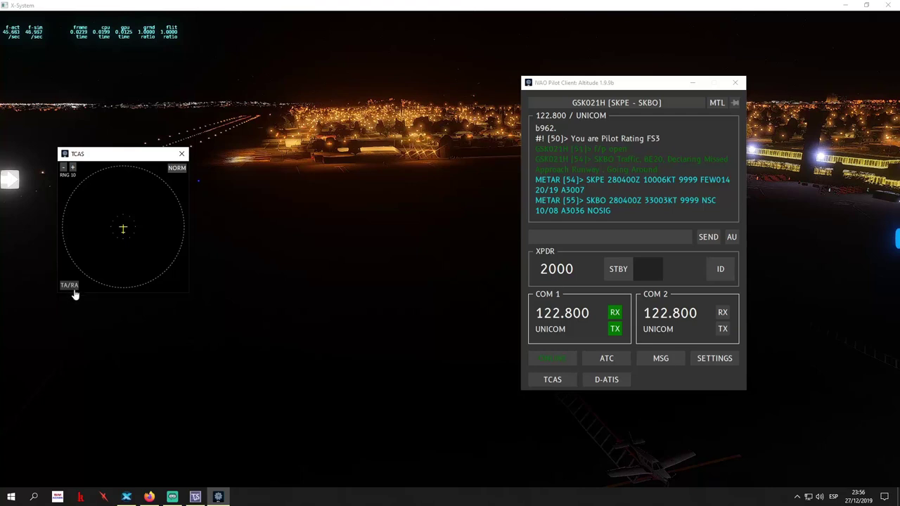
{"action": "left_click", "coordinate": [73, 288]}
{"action": "left_click", "coordinate": [73, 289]}
{"action": "left_click", "coordinate": [70, 287]}
{"action": "left_click", "coordinate": [181, 153]}
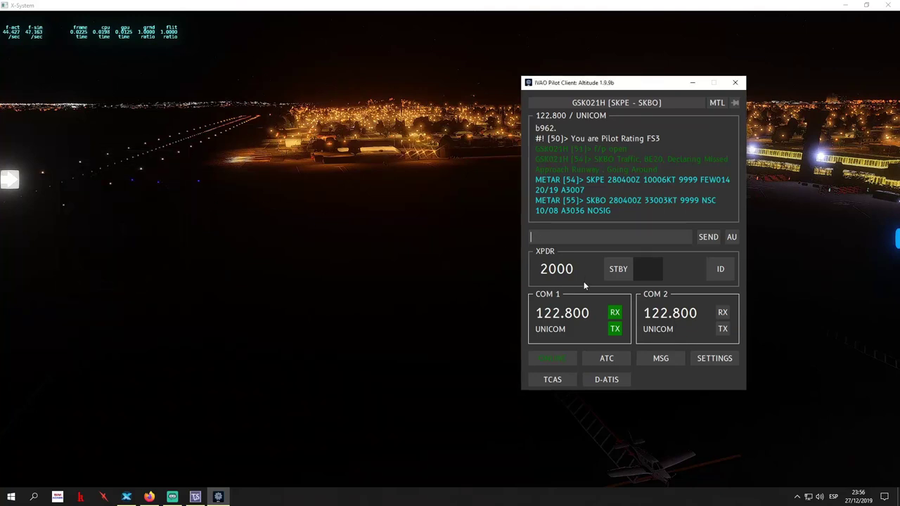
In D-ATIS, list ATC stations for SKPE, SKBO and SKCL, then look up airport 'skbo'
{"action": "left_click", "coordinate": [603, 379]}
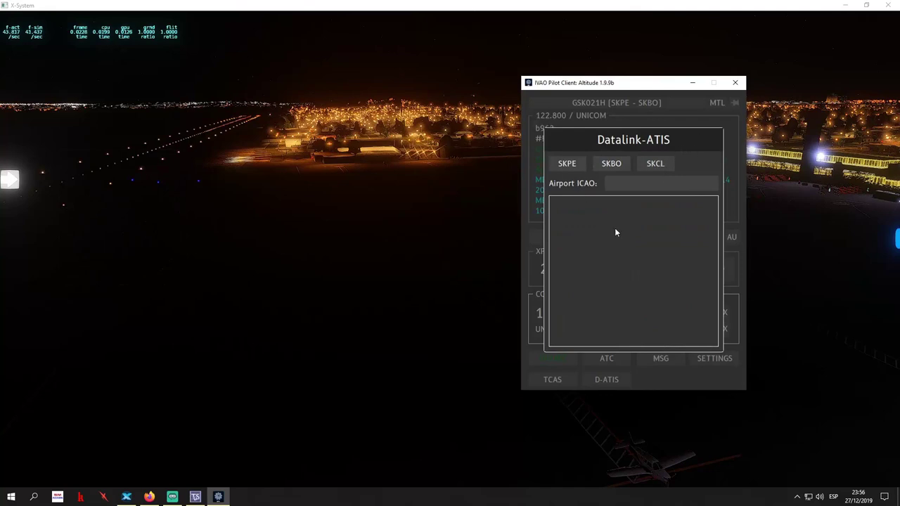
{"action": "left_click", "coordinate": [569, 166]}
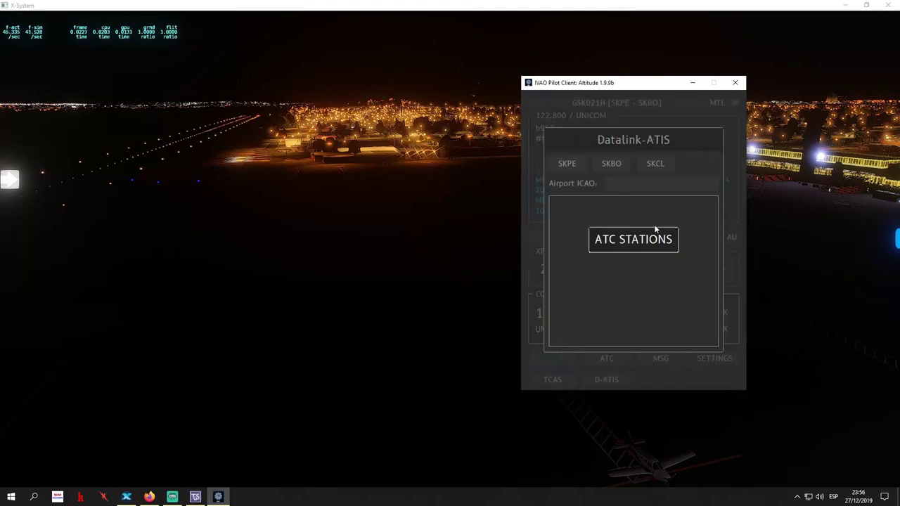
{"action": "left_click", "coordinate": [612, 165]}
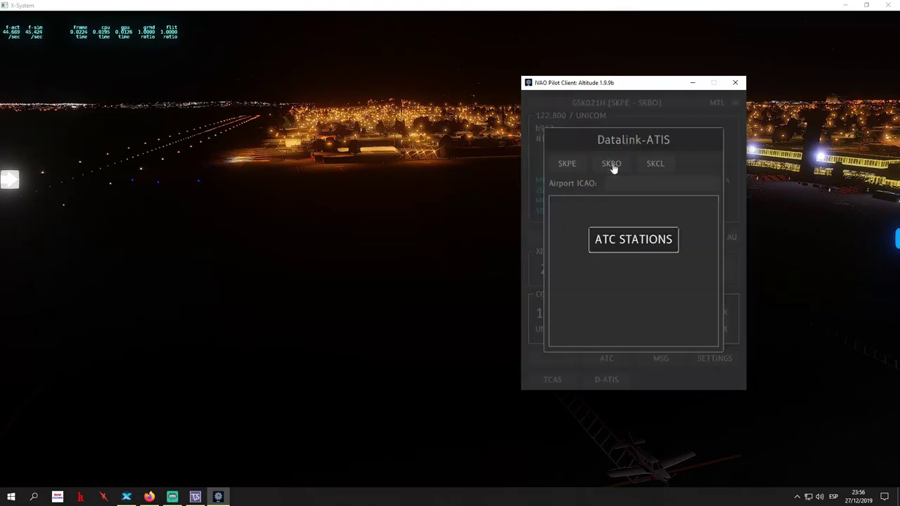
{"action": "left_click", "coordinate": [654, 166]}
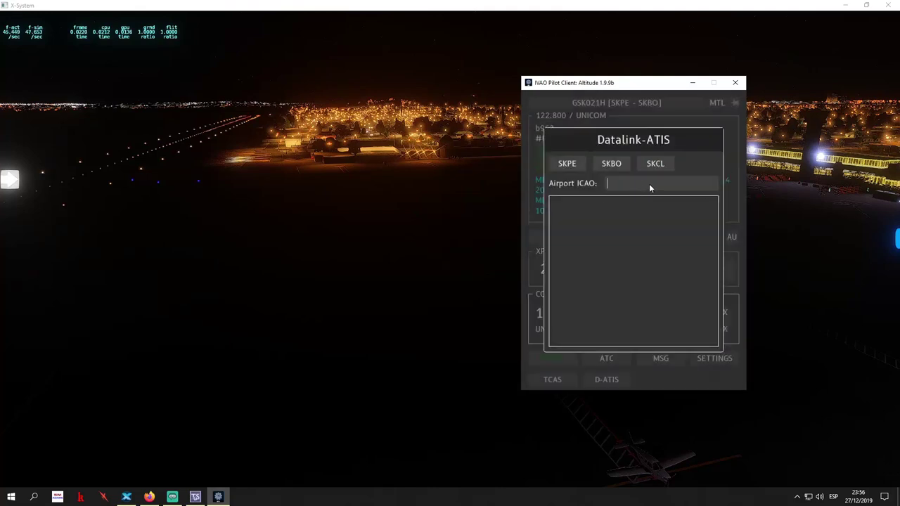
{"action": "type", "text": "skbo"}
{"action": "key", "text": "Return"}
Load the IVAO WebEye live map in a new Firefox tab
{"action": "left_click", "coordinate": [150, 497]}
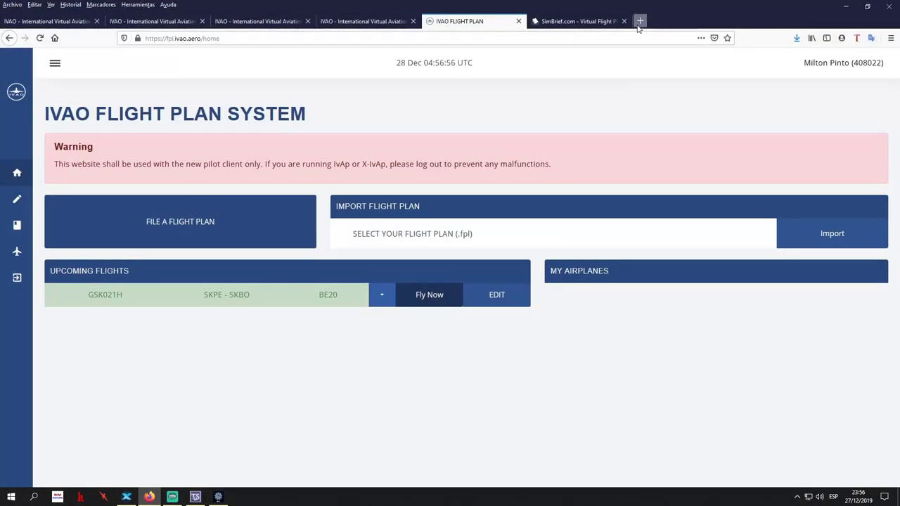
{"action": "left_click", "coordinate": [638, 22]}
{"action": "type", "text": "web.whatsapp.com/"}
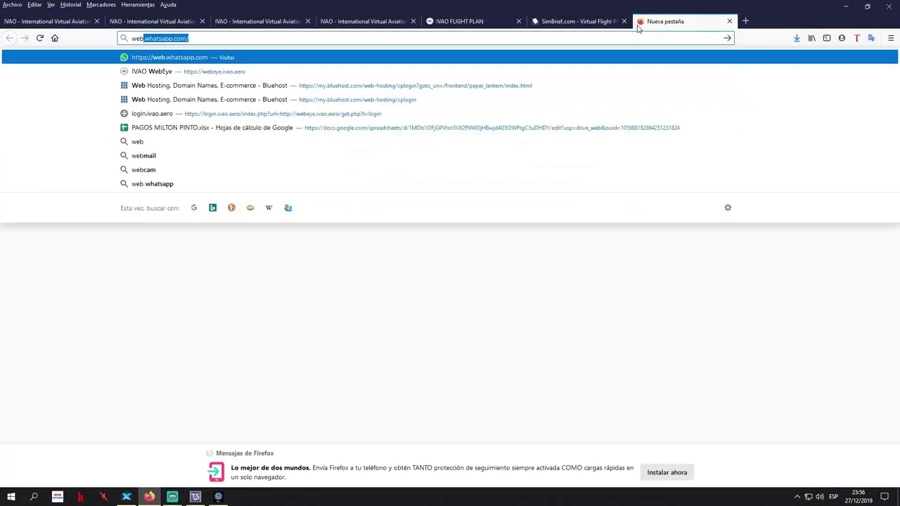
{"action": "left_click", "coordinate": [324, 72]}
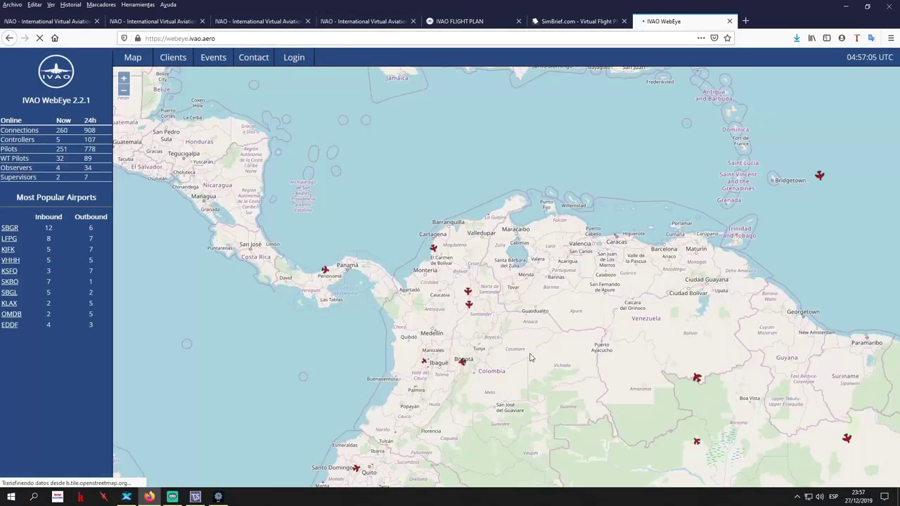
Zoom out and pan the map to Russia to show UUWV_CTR Moscow Control details
{"action": "scroll", "coordinate": [531, 358], "scroll_direction": "down", "scroll_amount": 3}
{"action": "mouse_move", "coordinate": [608, 271]}
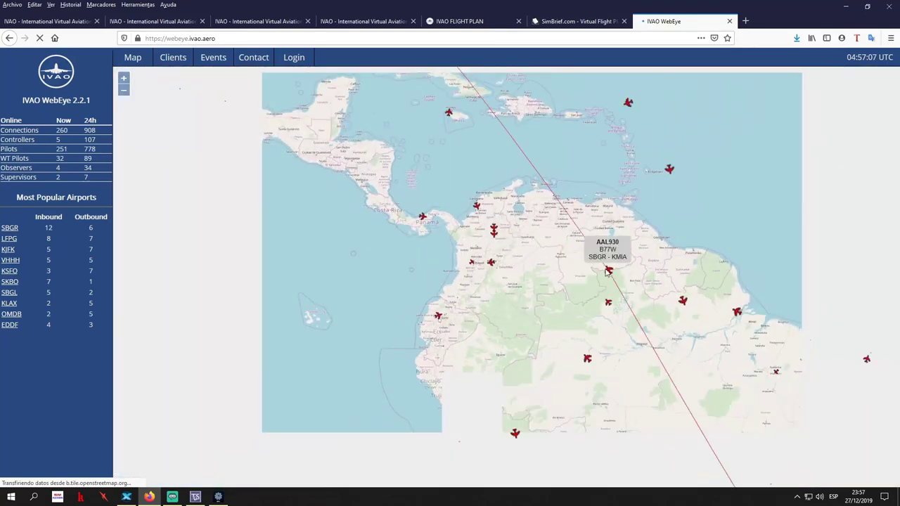
{"action": "scroll", "coordinate": [483, 293], "scroll_direction": "down", "scroll_amount": 2}
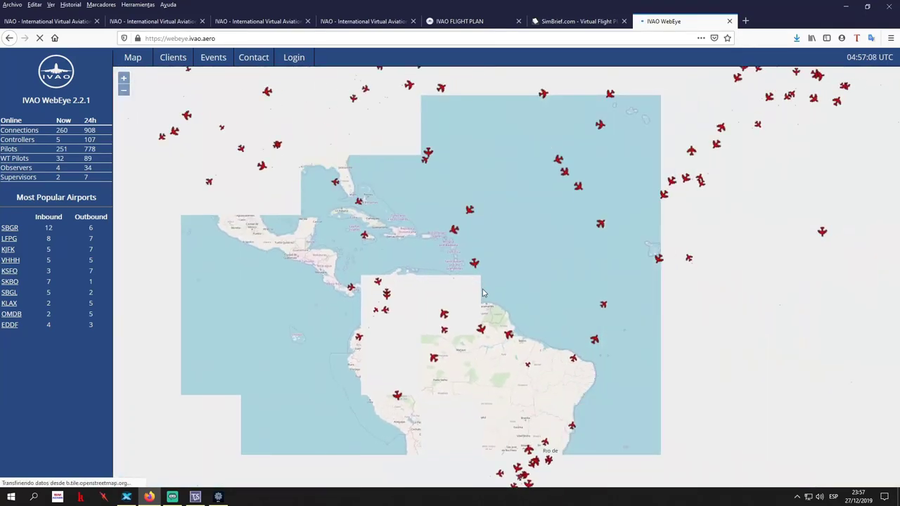
{"action": "left_click_drag", "start_coordinate": [668, 224], "coordinate": [610, 256]}
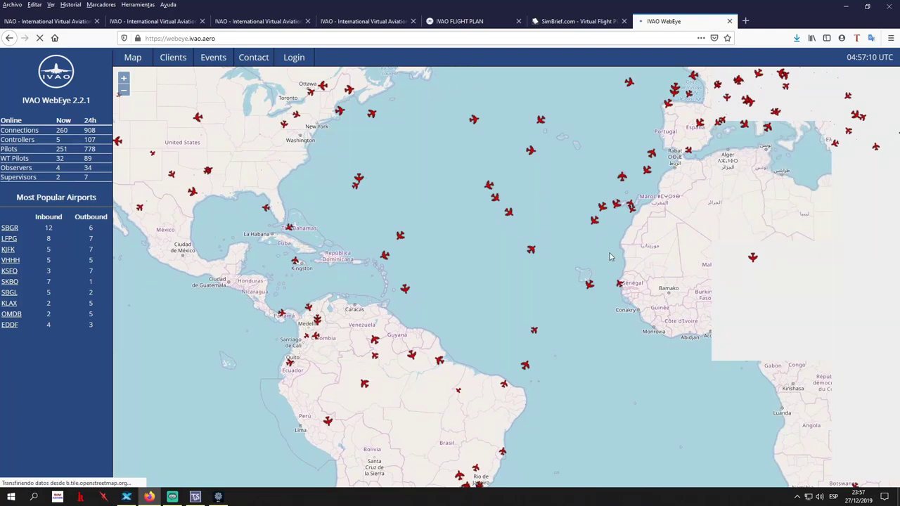
{"action": "scroll", "coordinate": [654, 273], "scroll_direction": "down", "scroll_amount": 2}
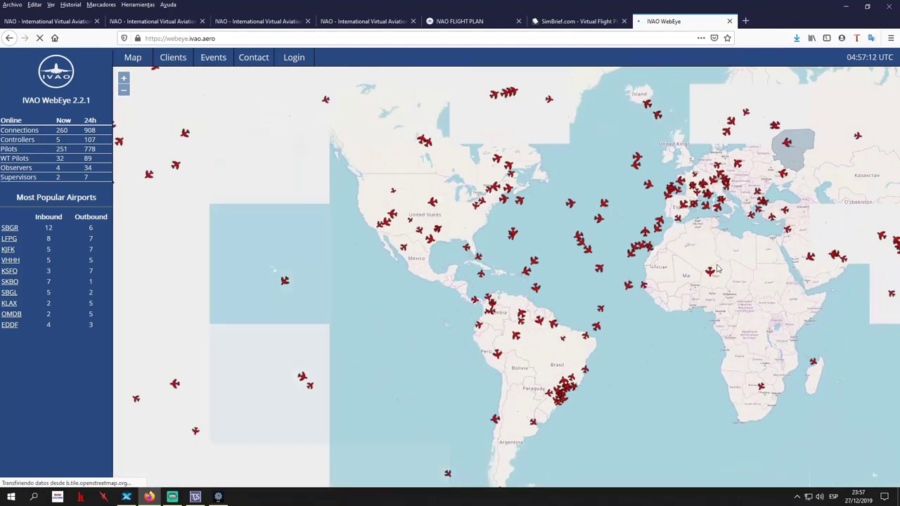
{"action": "left_click_drag", "start_coordinate": [718, 269], "coordinate": [499, 296]}
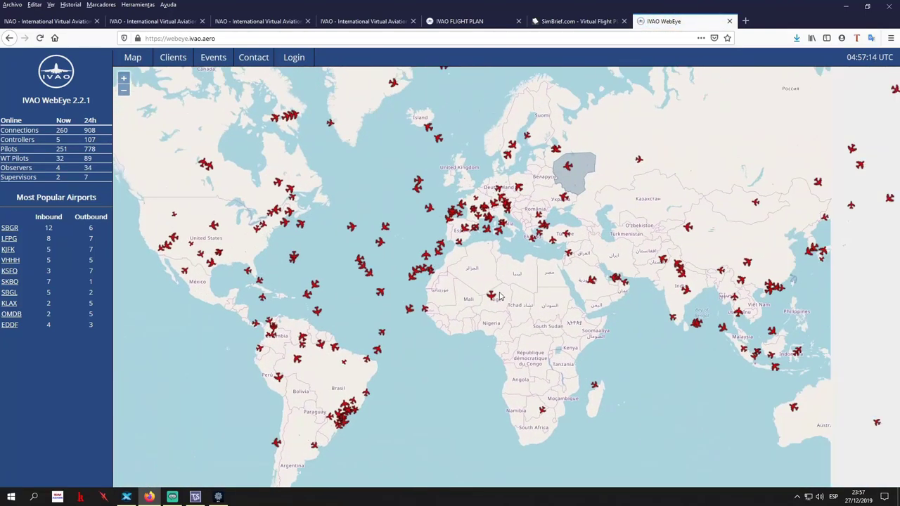
{"action": "left_click_drag", "start_coordinate": [622, 237], "coordinate": [445, 279]}
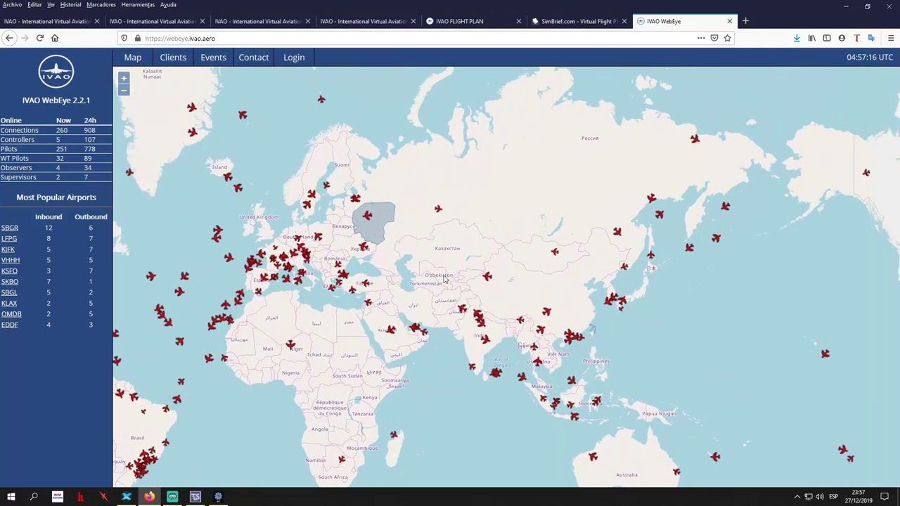
{"action": "left_click", "coordinate": [377, 230]}
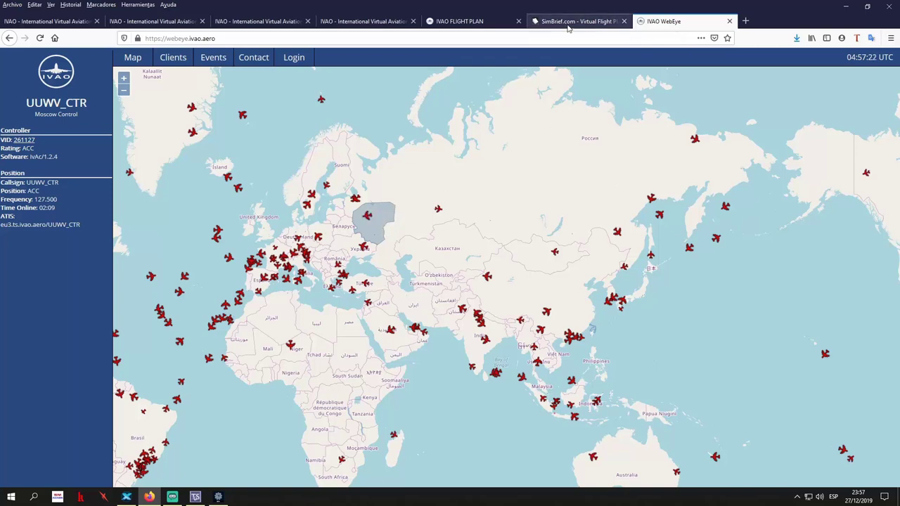
{"action": "key", "text": "alt+Tab"}
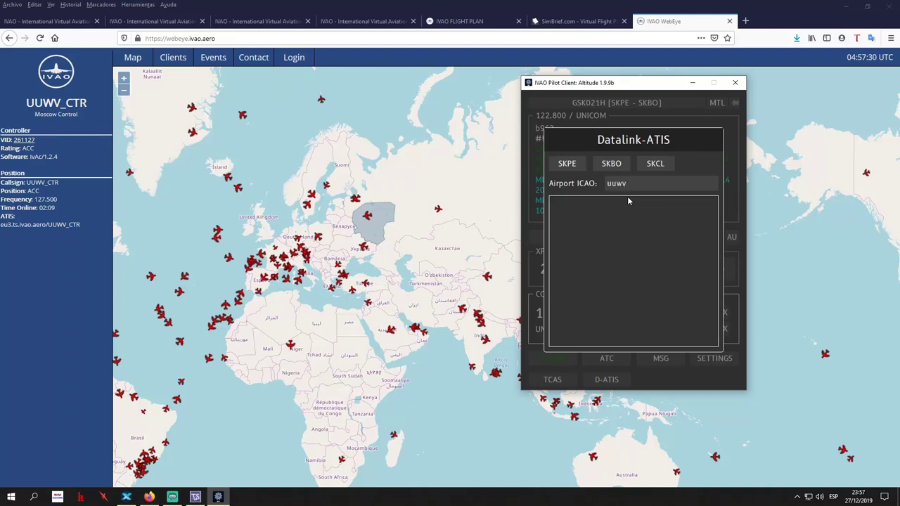
Look up UUWV, fetch the UUWV_CTR ATIS, close Datalink-ATIS and return to X-Plane
{"action": "key", "text": "Return"}
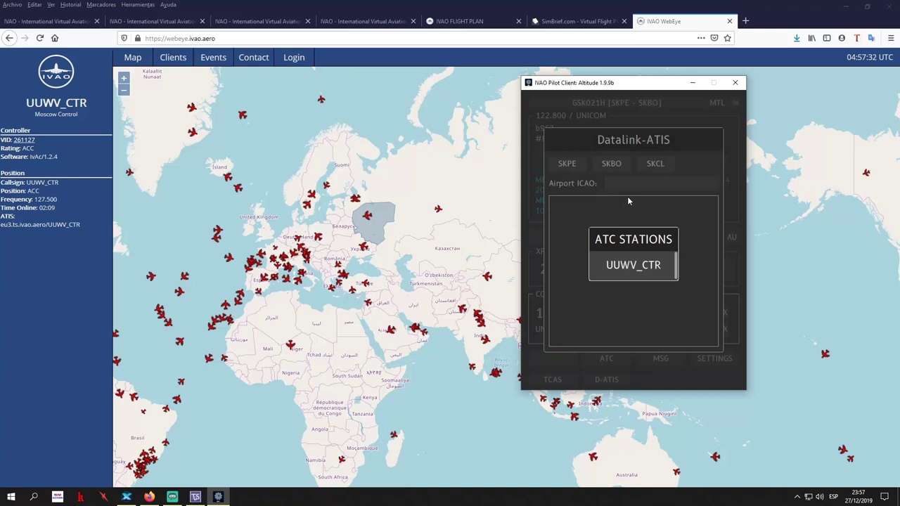
{"action": "left_click", "coordinate": [633, 265]}
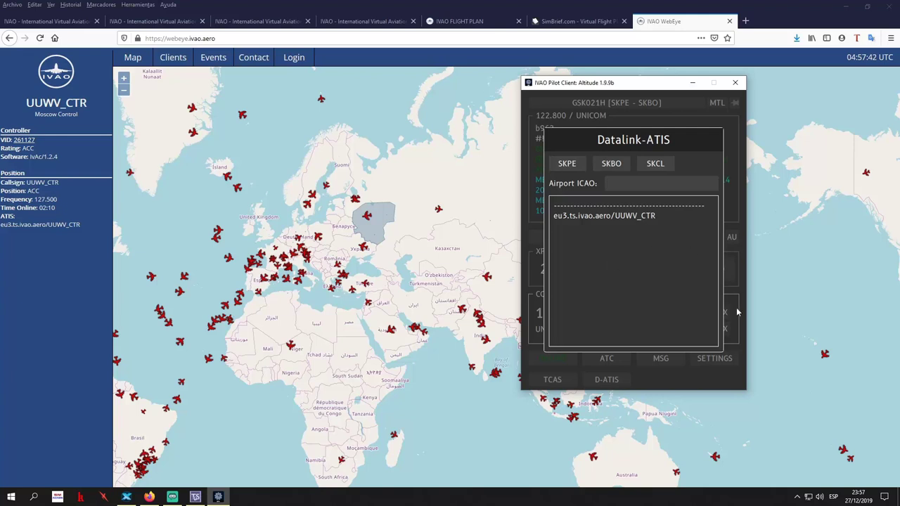
{"action": "left_click", "coordinate": [725, 134]}
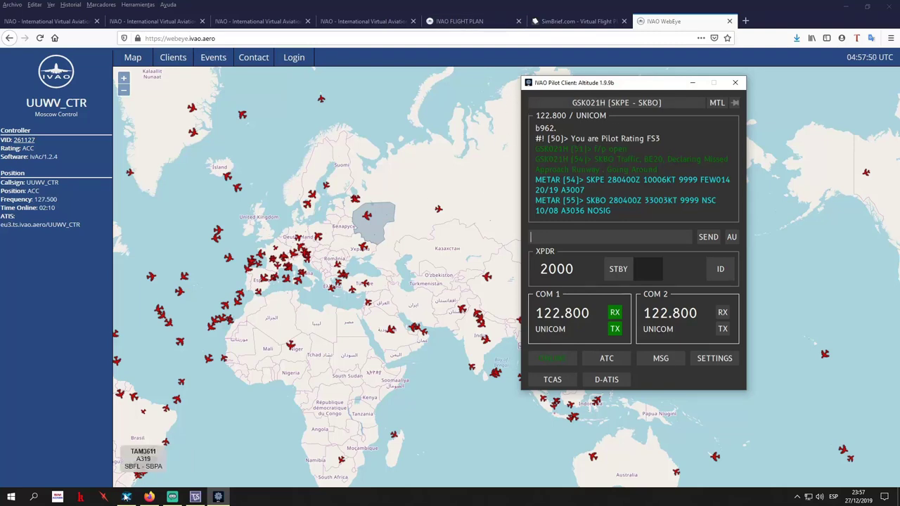
{"action": "left_click", "coordinate": [127, 497]}
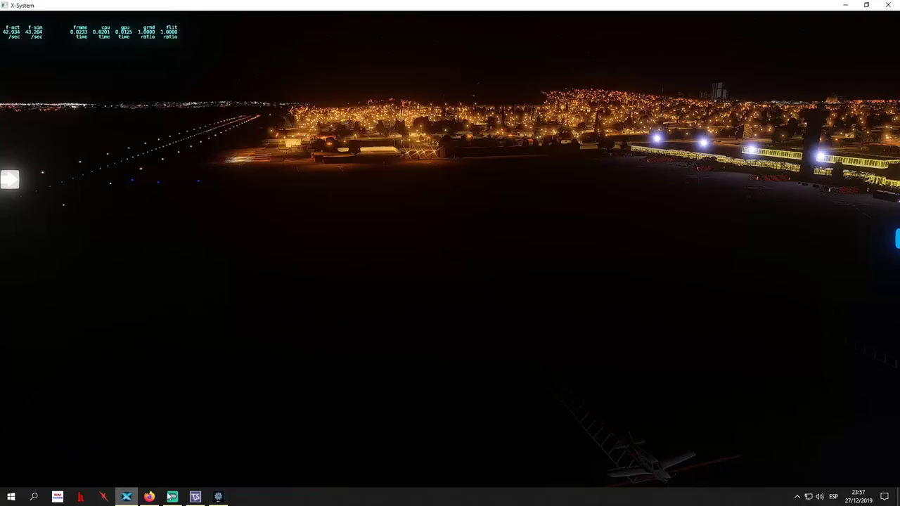
Restore the pilot client over X-Plane and open Auto UNICOM, dragged to its left
{"action": "left_click", "coordinate": [218, 498]}
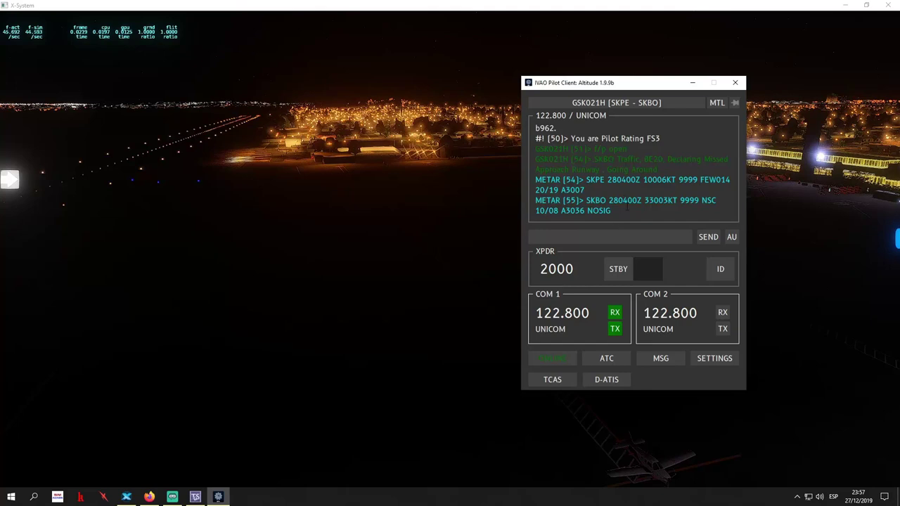
{"action": "left_click", "coordinate": [366, 272]}
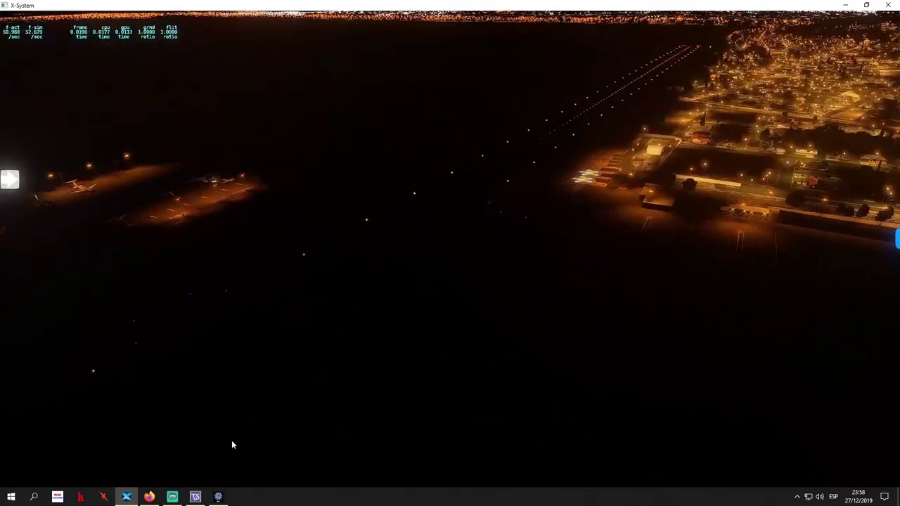
{"action": "left_click", "coordinate": [218, 497]}
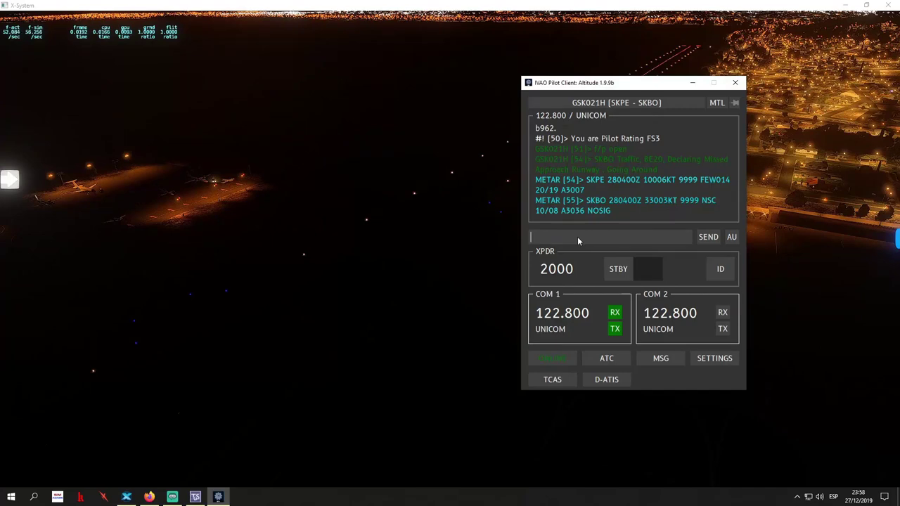
{"action": "left_click", "coordinate": [732, 237]}
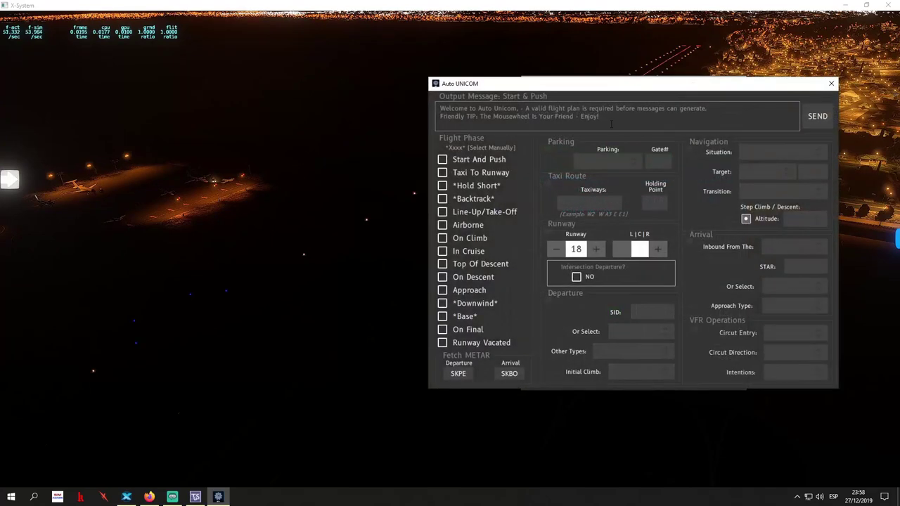
{"action": "left_click_drag", "start_coordinate": [661, 85], "coordinate": [282, 84]}
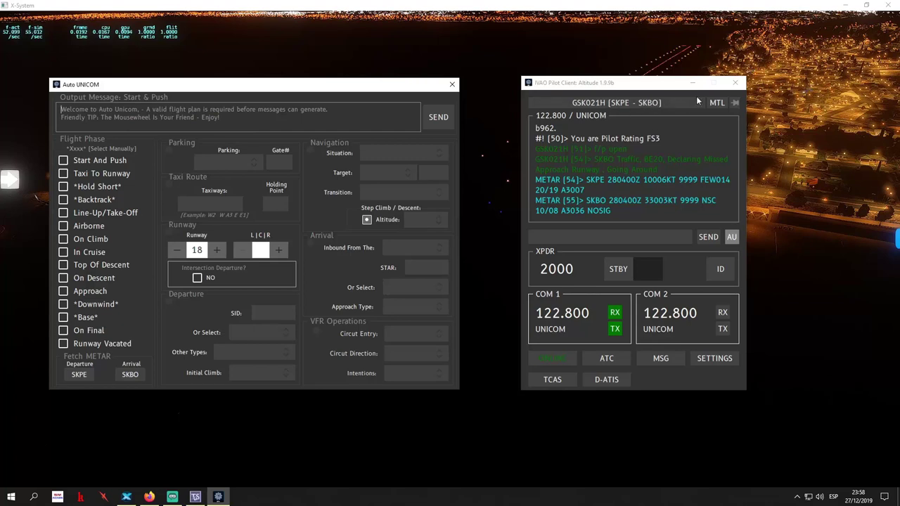
Open the filed GSK021H SKPE–SKBO flight plan in the pilot client, then bring the browser forward
{"action": "left_click", "coordinate": [635, 106]}
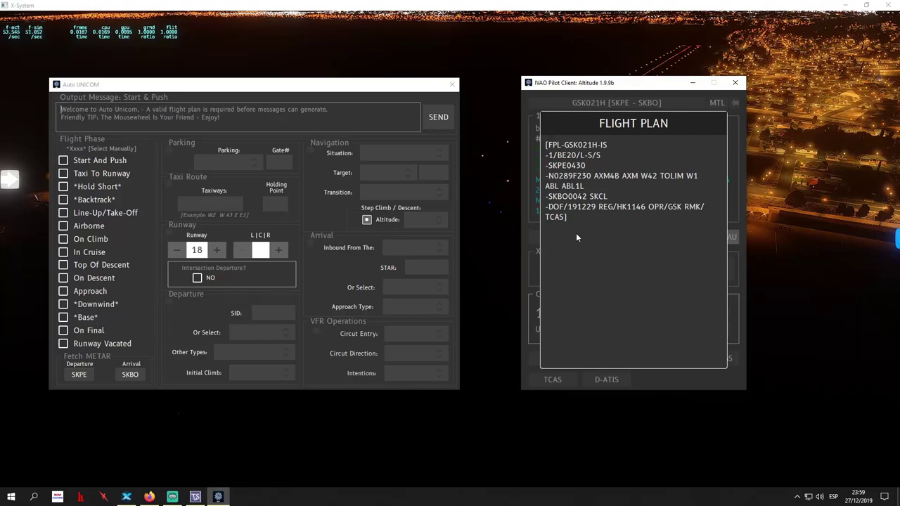
{"action": "left_click", "coordinate": [149, 497]}
Scroll through the GSK021H simBrief OFP summary and ATC flight plan, then return to the IVAO flight plan page
{"action": "left_click", "coordinate": [571, 21]}
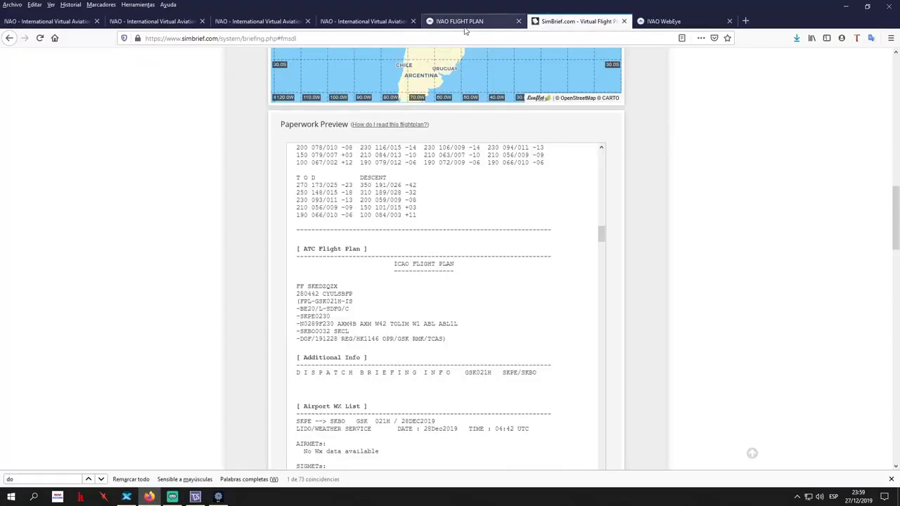
{"action": "left_click", "coordinate": [472, 21]}
{"action": "left_click", "coordinate": [590, 21]}
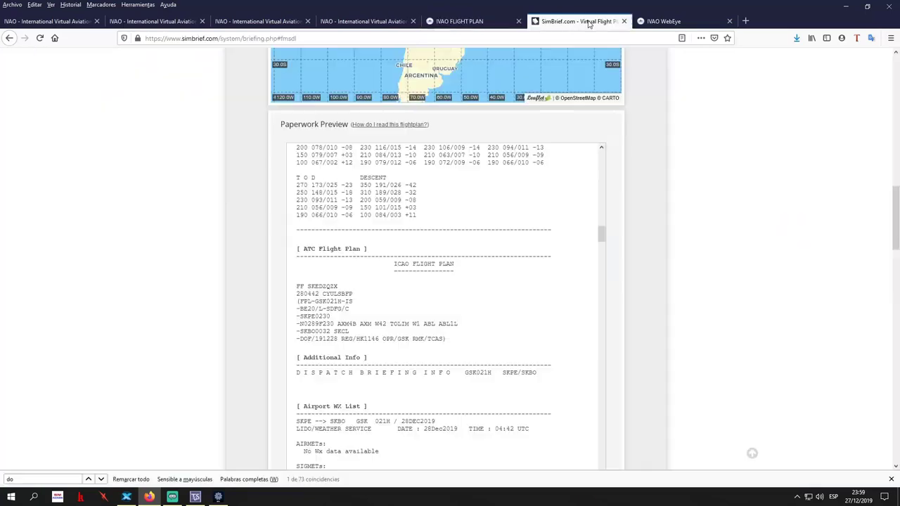
{"action": "scroll", "coordinate": [749, 345], "scroll_direction": "up", "scroll_amount": 6}
{"action": "scroll", "coordinate": [761, 377], "scroll_direction": "up", "scroll_amount": 5}
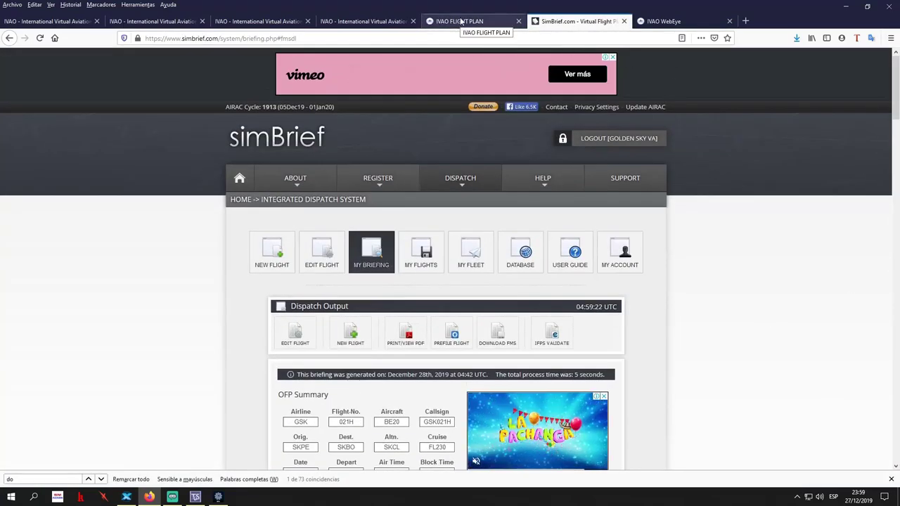
{"action": "scroll", "coordinate": [724, 331], "scroll_direction": "down", "scroll_amount": 2}
{"action": "scroll", "coordinate": [728, 325], "scroll_direction": "down", "scroll_amount": 12}
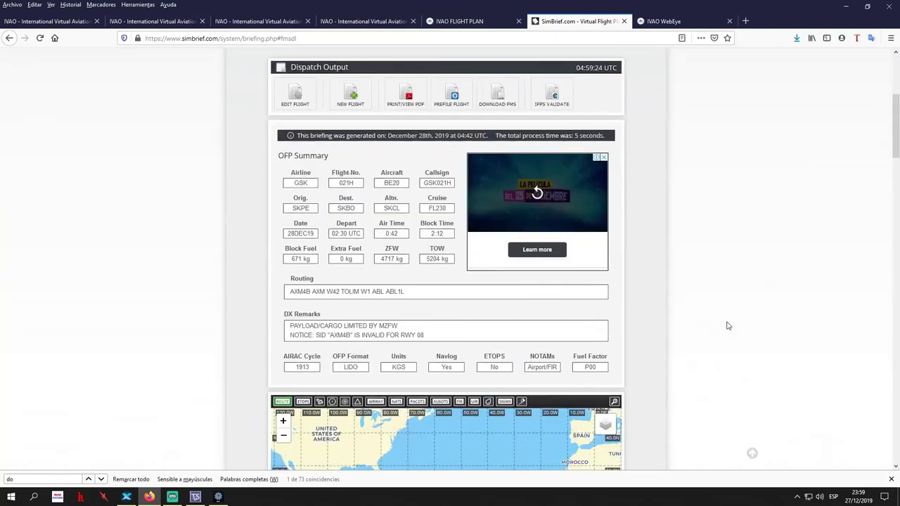
{"action": "scroll", "coordinate": [736, 313], "scroll_direction": "up", "scroll_amount": 9}
{"action": "scroll", "coordinate": [744, 324], "scroll_direction": "up", "scroll_amount": 5}
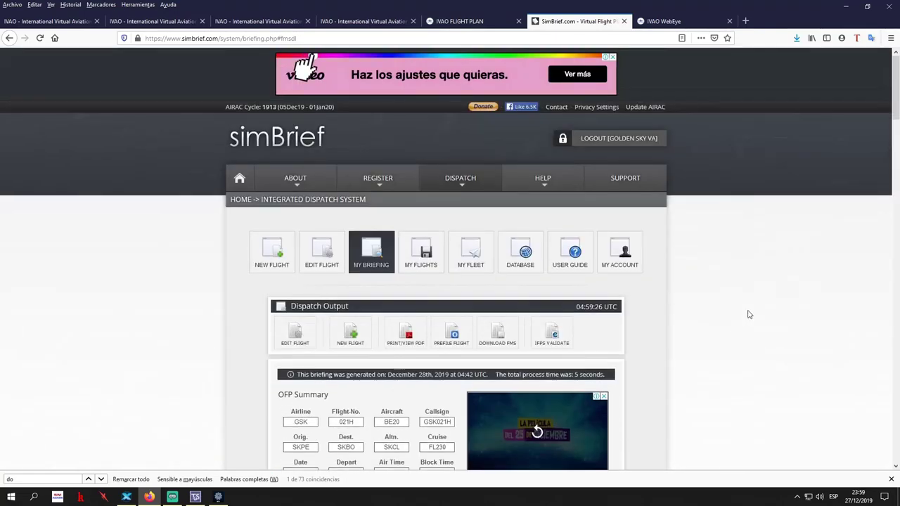
{"action": "left_click", "coordinate": [484, 25]}
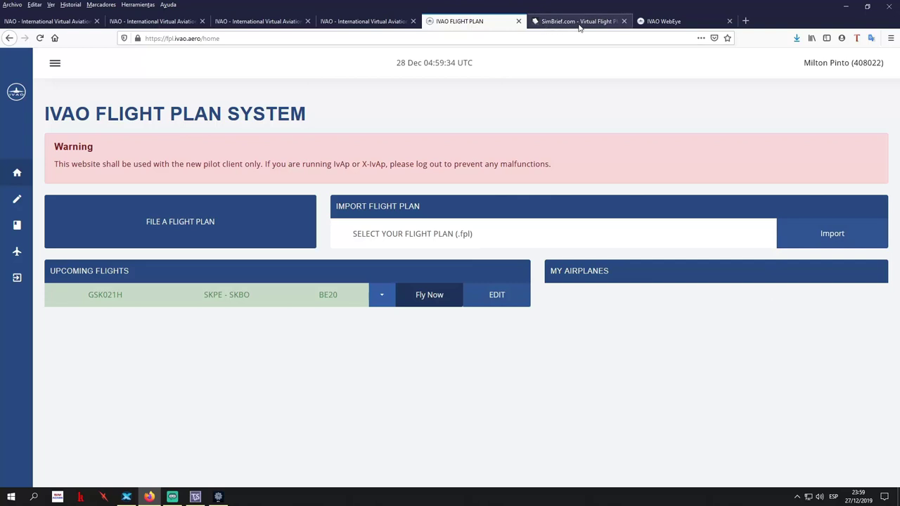
Confirm GSK021H SKPE–SKBO BE20 is listed as upcoming on the IVAO flight plan page
{"action": "left_click", "coordinate": [542, 22]}
{"action": "left_click", "coordinate": [464, 22]}
{"action": "mouse_move", "coordinate": [25, 177]}
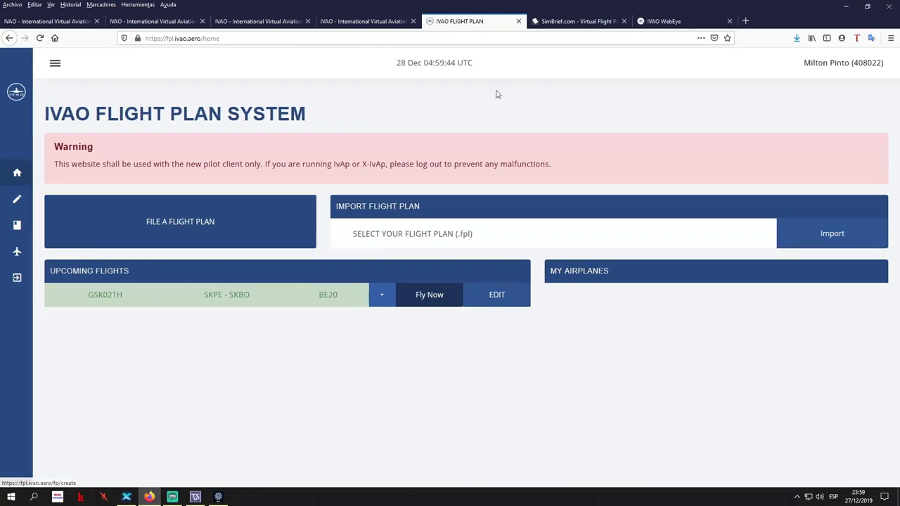
Glance at the simBrief briefing and IVAO WebEye world map, then minimize Firefox
{"action": "left_click", "coordinate": [576, 24]}
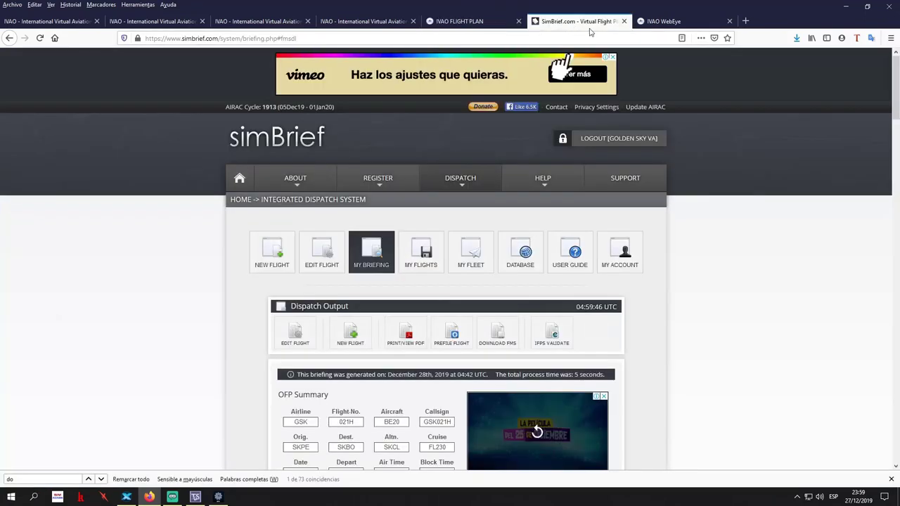
{"action": "left_click", "coordinate": [684, 22]}
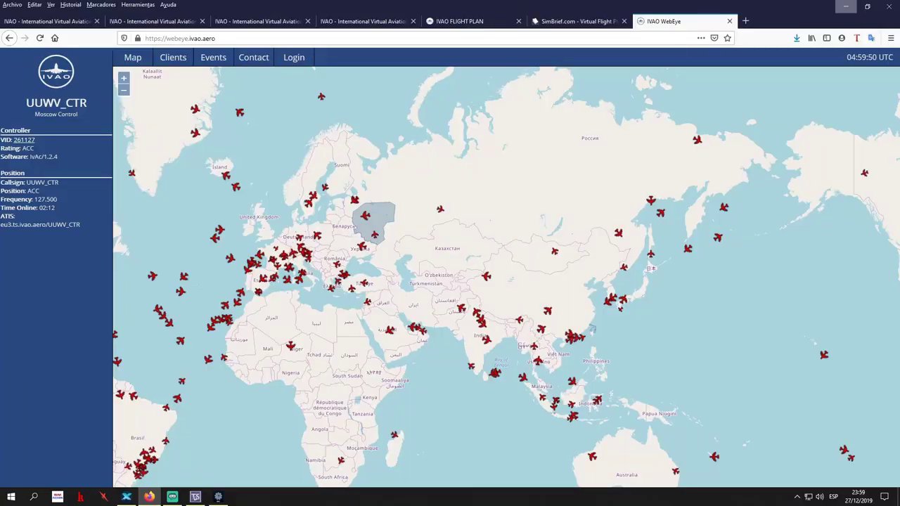
{"action": "left_click", "coordinate": [845, 6]}
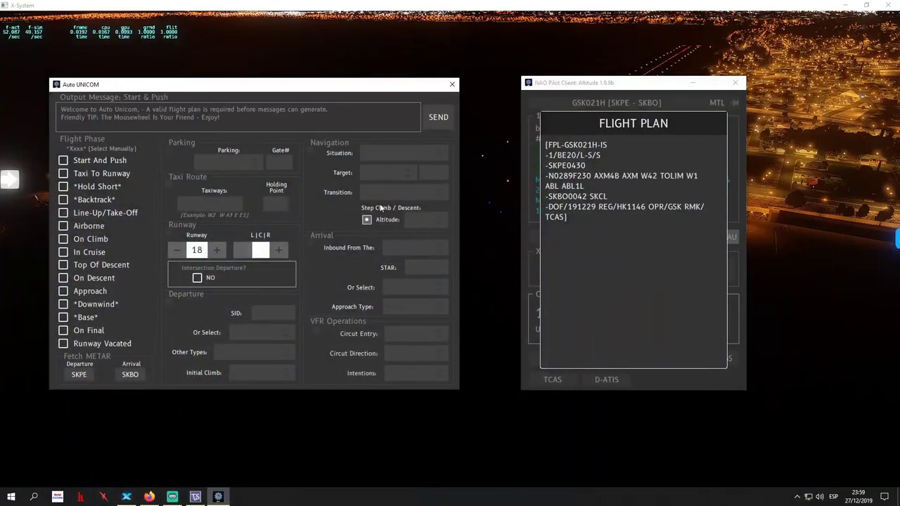
Close the flight plan and Auto UNICOM windows and turn the X-Plane view toward the lit city and apron
{"action": "left_click", "coordinate": [741, 299]}
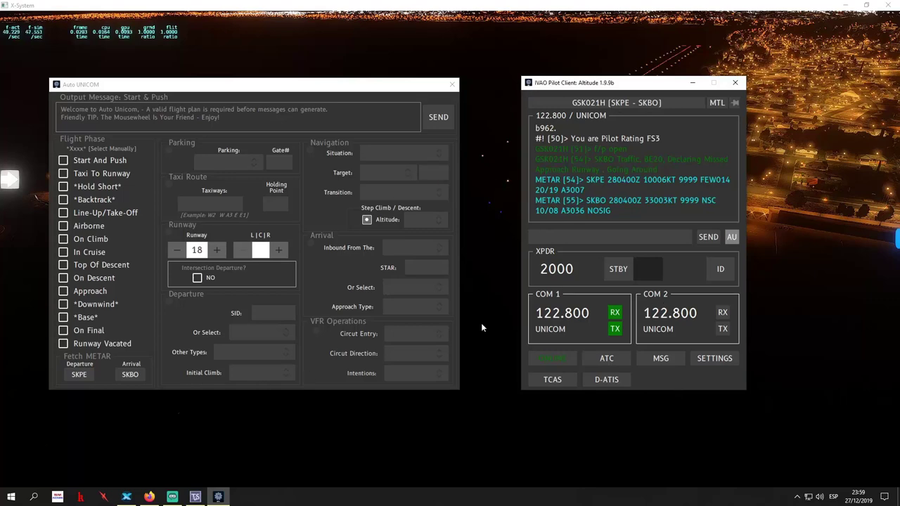
{"action": "left_click", "coordinate": [452, 85]}
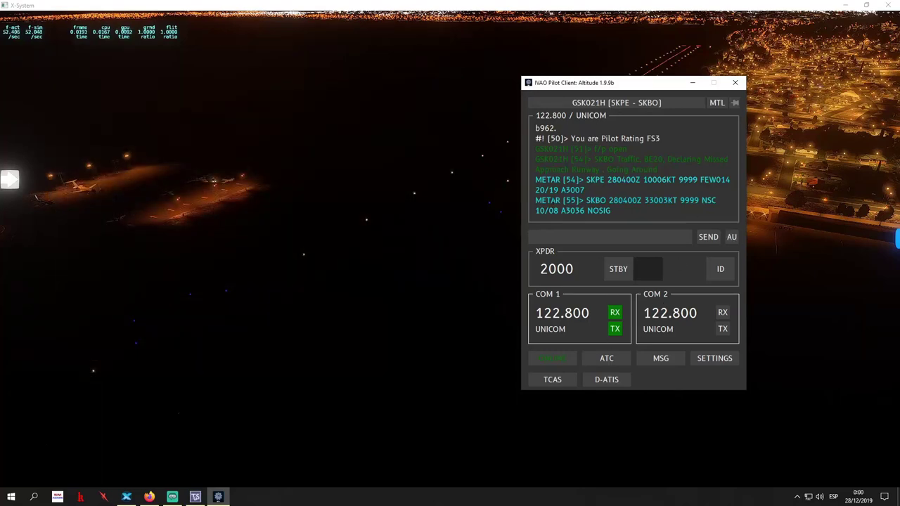
{"action": "left_click", "coordinate": [354, 280]}
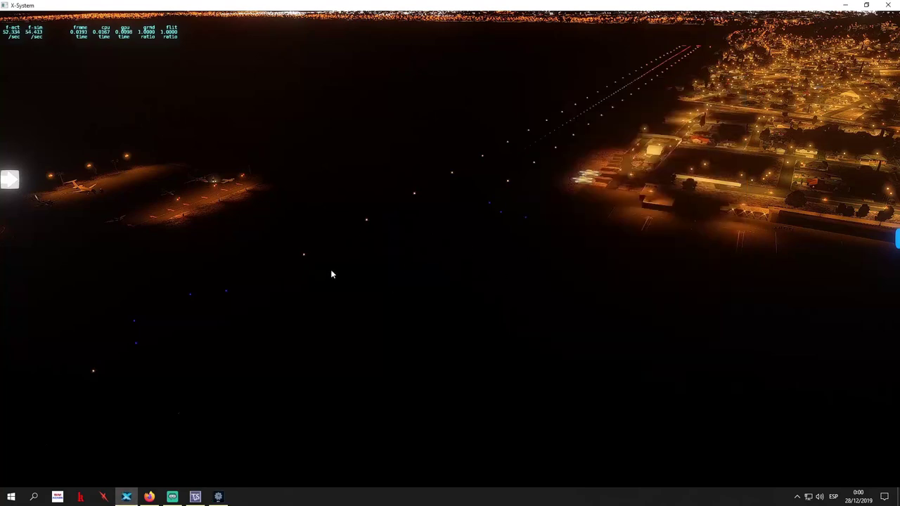
{"action": "left_click_drag", "start_coordinate": [340, 267], "coordinate": [517, 280]}
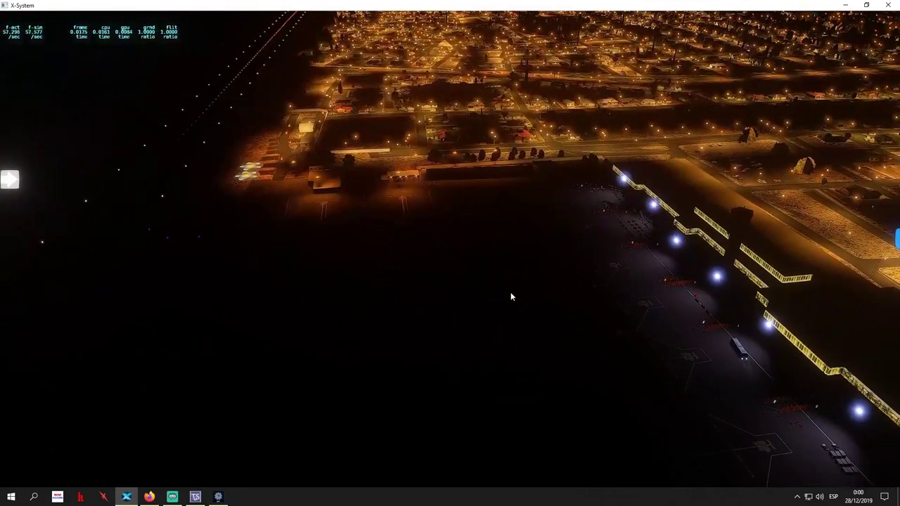
Show the X-IvAp panel with F8, move it up and left, then hide it
{"action": "key", "text": "F8"}
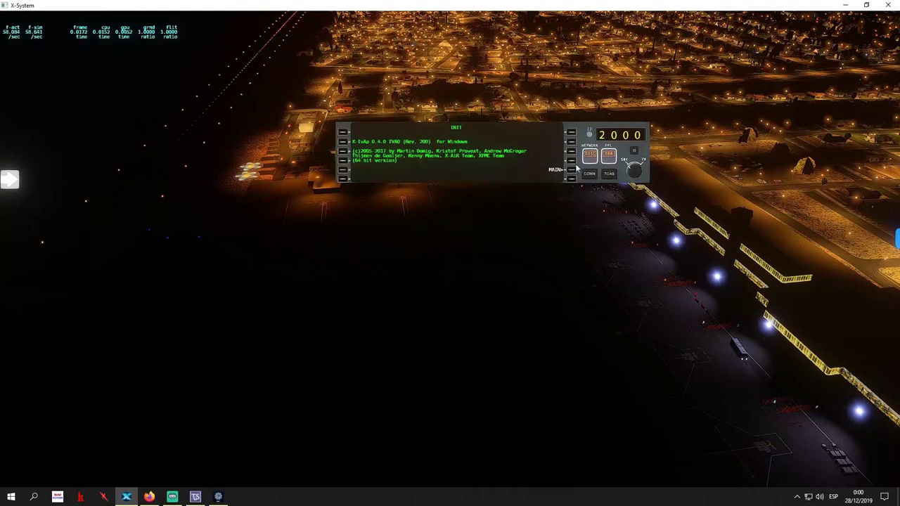
{"action": "left_click_drag", "start_coordinate": [496, 130], "coordinate": [442, 113]}
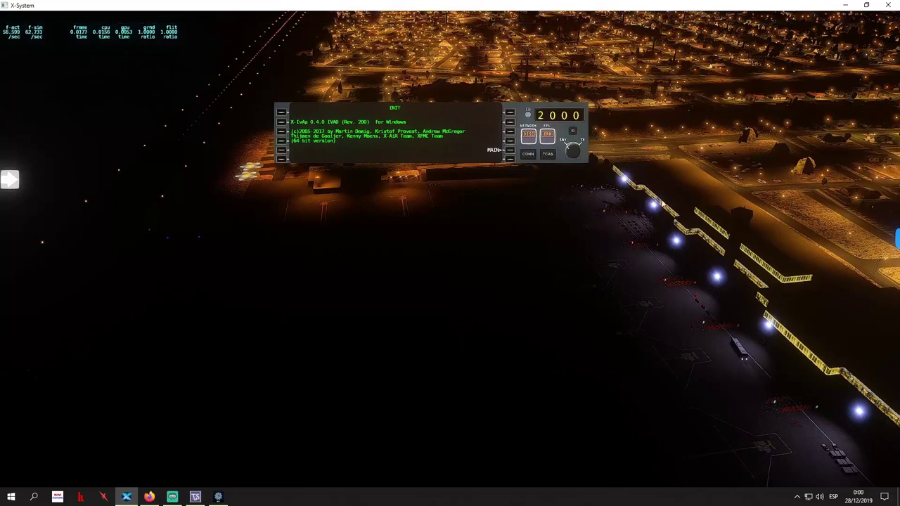
{"action": "key", "text": "F8"}
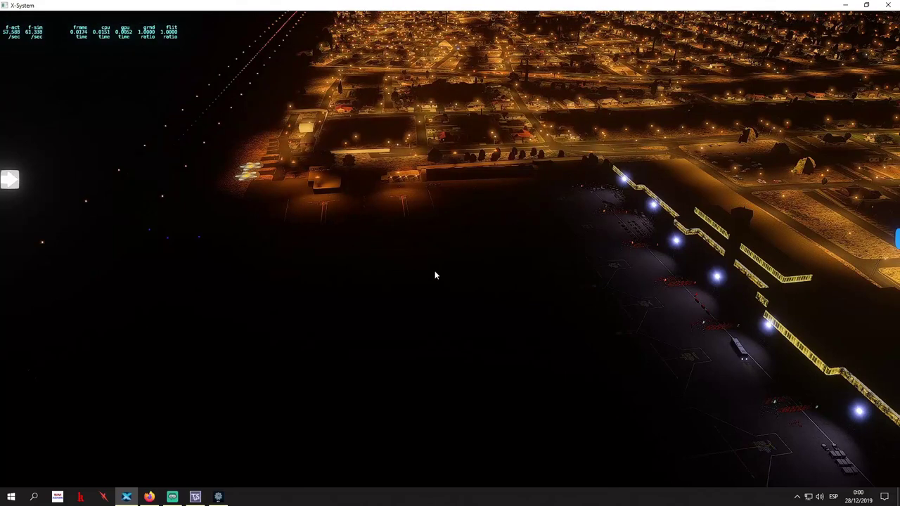
Raise the view over the night city, then minimize X-Plane and the IVAO pilot client
{"action": "left_click_drag", "start_coordinate": [435, 275], "coordinate": [455, 178]}
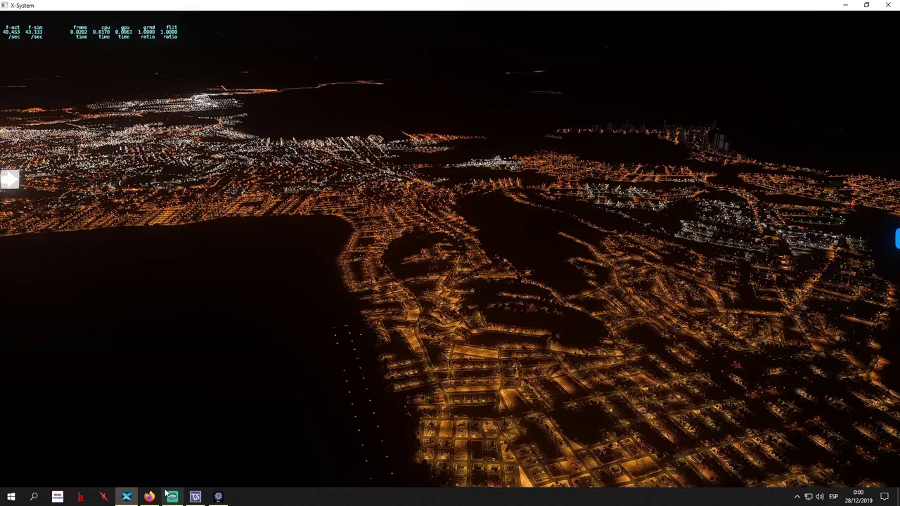
{"action": "mouse_move", "coordinate": [156, 497]}
{"action": "mouse_move", "coordinate": [808, 19]}
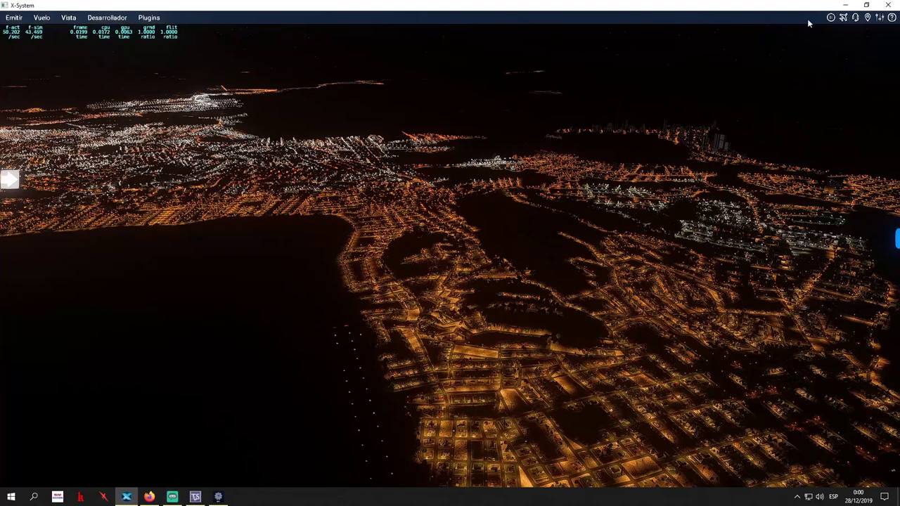
{"action": "left_click", "coordinate": [845, 5]}
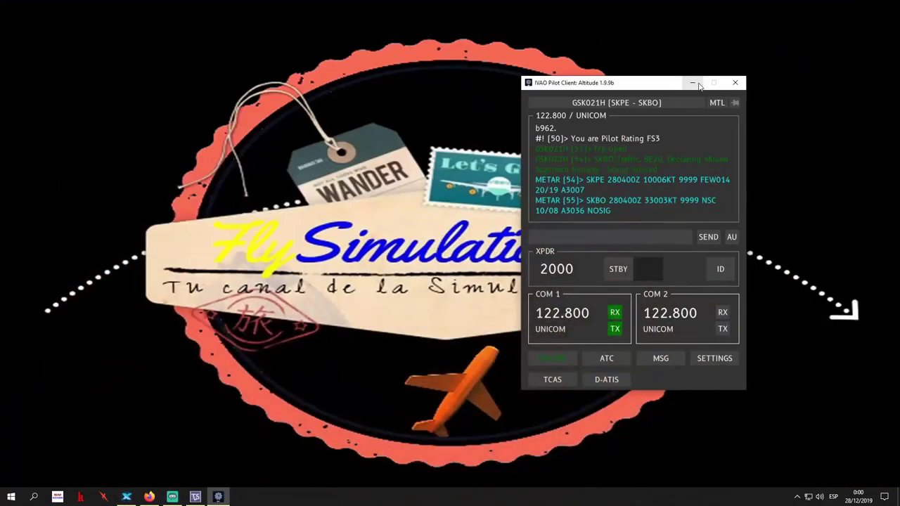
{"action": "left_click", "coordinate": [693, 82]}
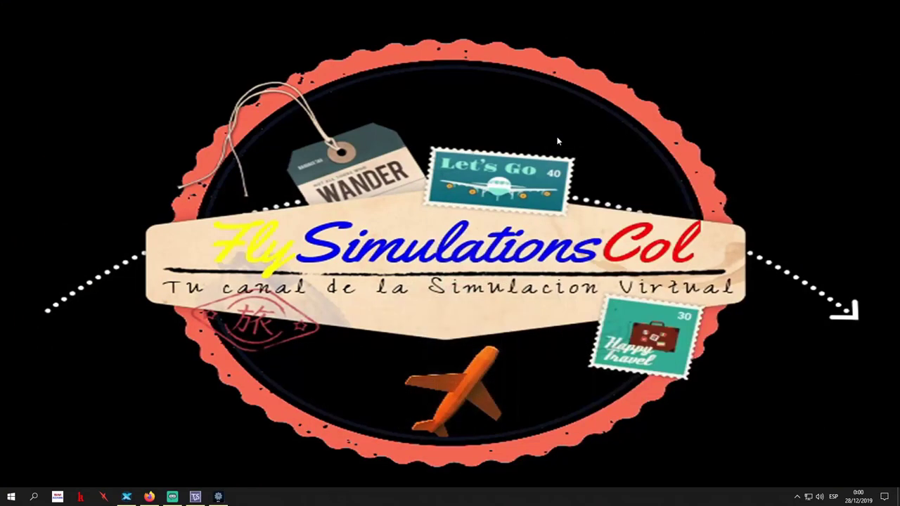